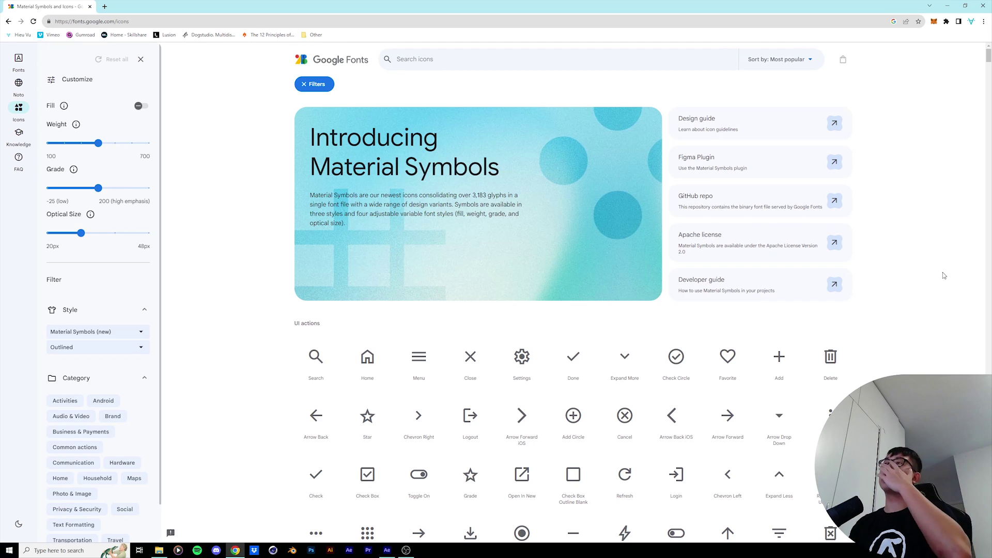
Step: Browse the UI actions and Social icons in the Google Fonts icon library and search it for "eggp"
scroll(915, 279, "down", 2)
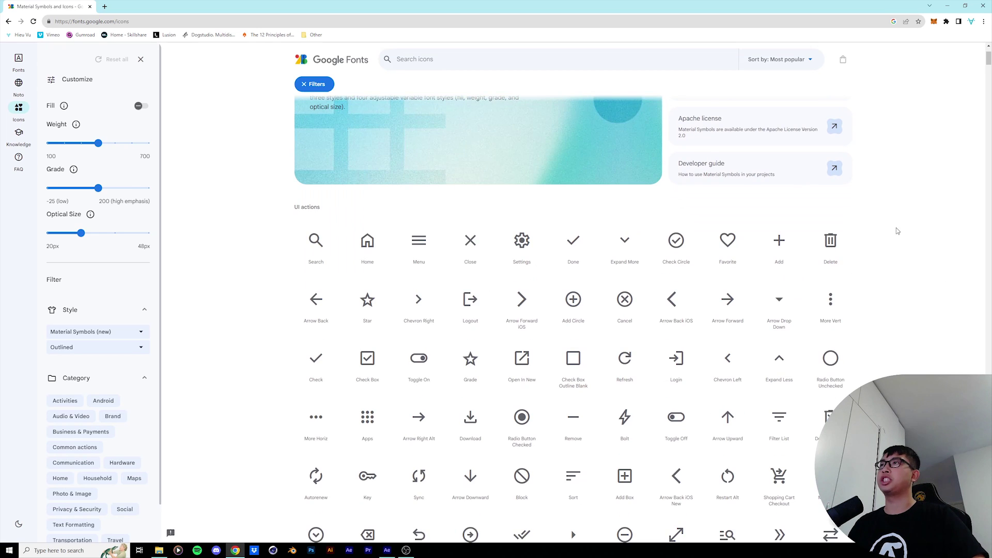
scroll(269, 193, "down", 1)
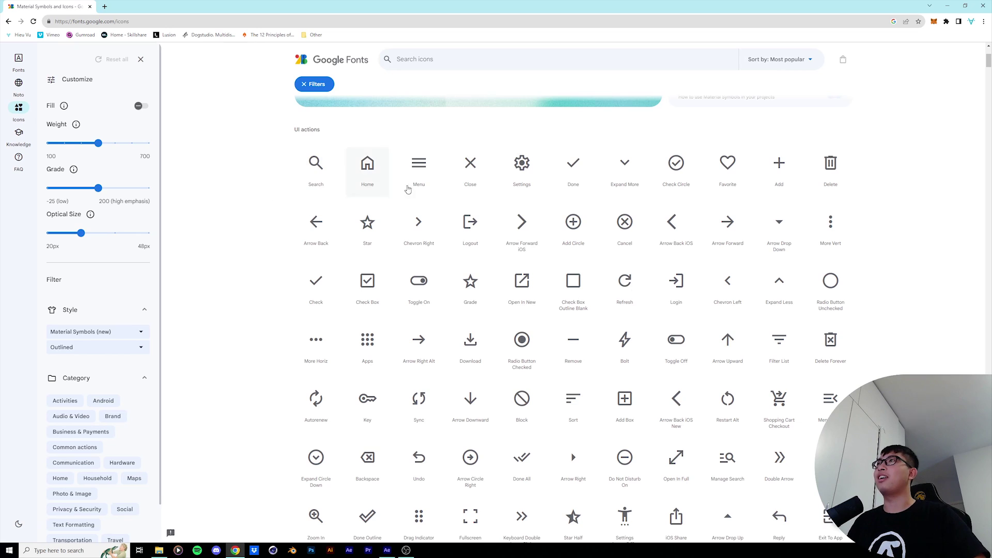
scroll(408, 194, "down", 4)
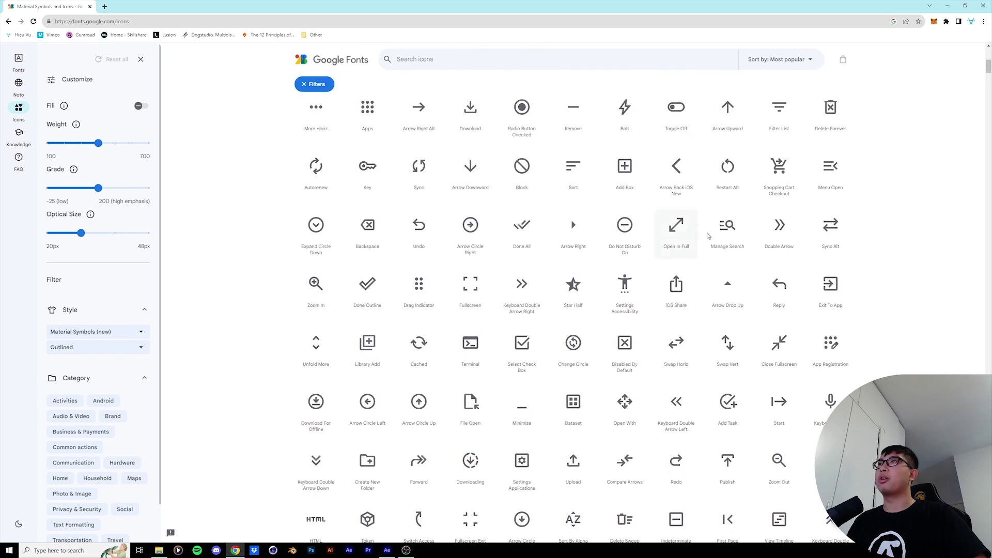
scroll(687, 222, "down", 4)
scroll(630, 274, "down", 4)
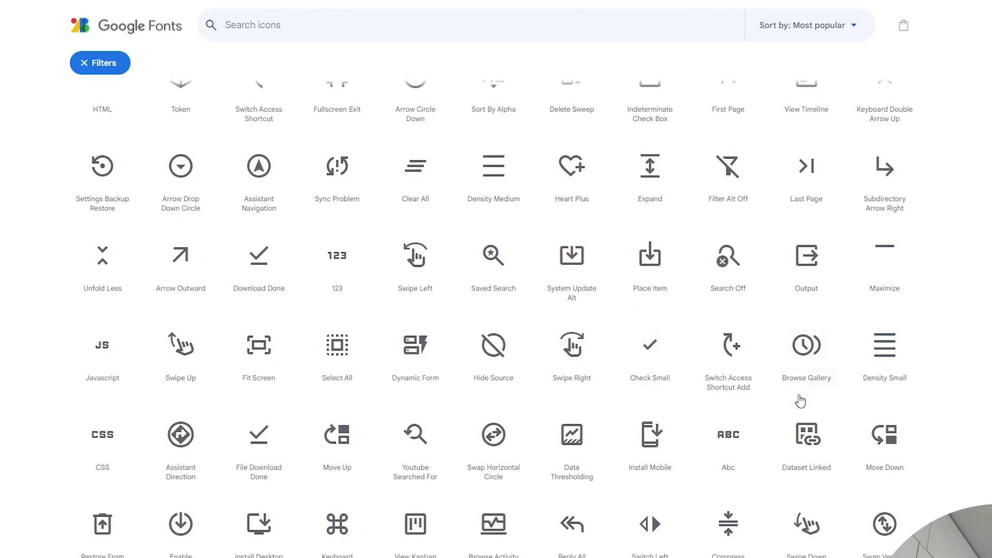
scroll(800, 401, "down", 3)
scroll(491, 320, "down", 15)
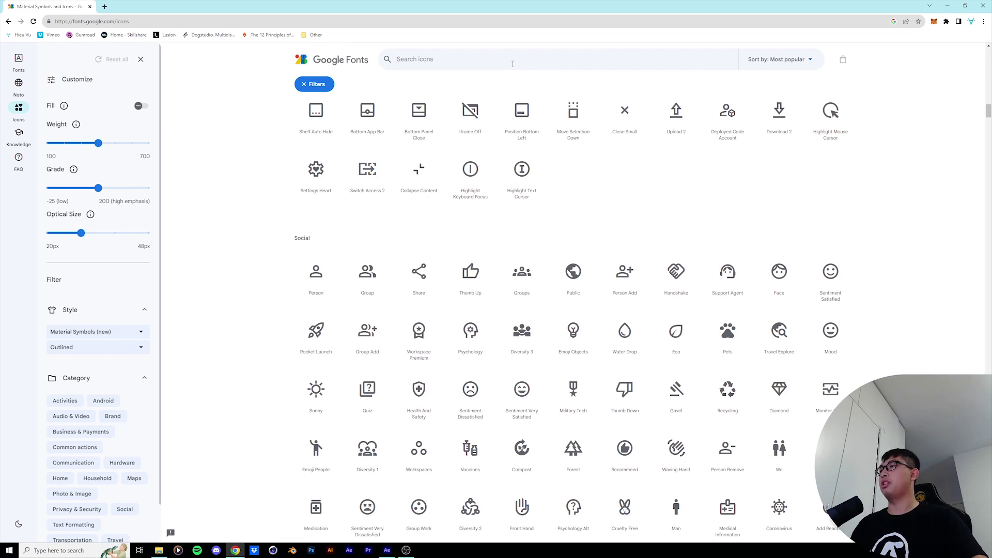
type("eggp")
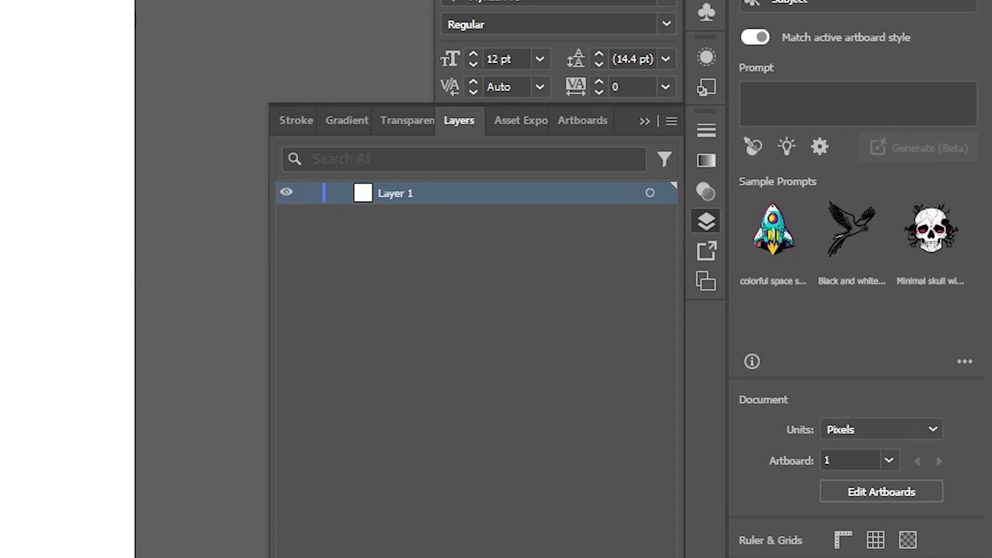
Step: Switch to Illustrator and generate a Subject vector graphic from the sample prompt "colorful space ship, rocket"
left_click(8, 116)
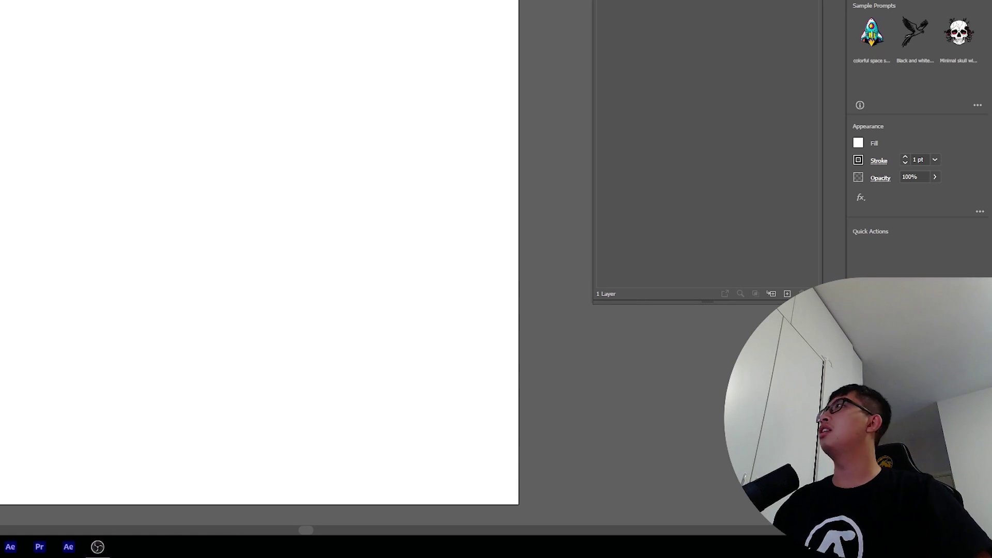
key("v")
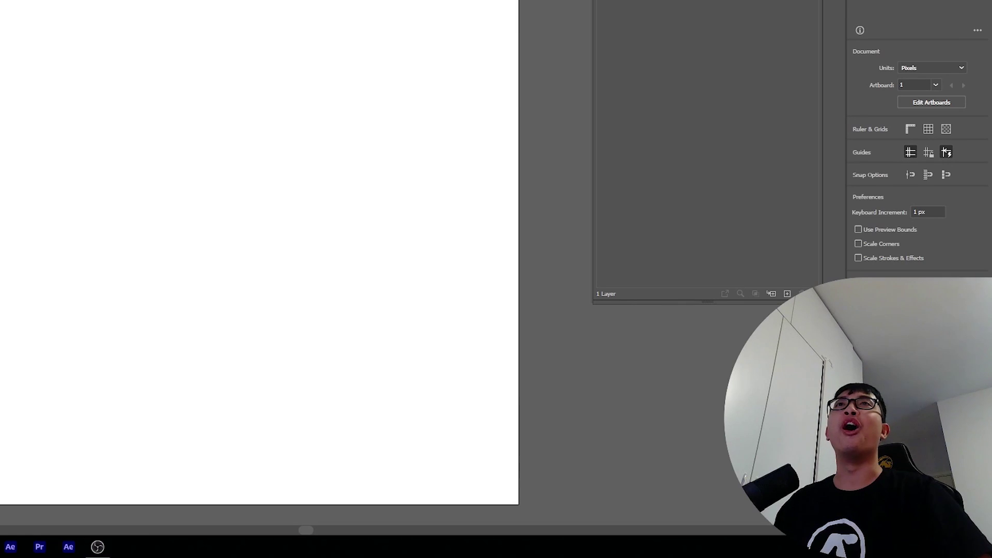
left_click(933, 115)
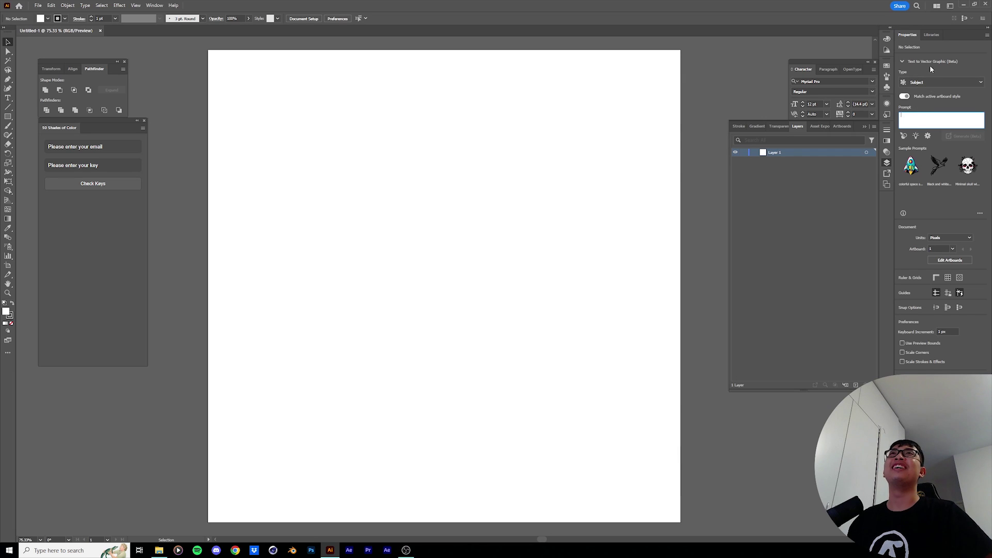
left_click(901, 61)
left_click(901, 62)
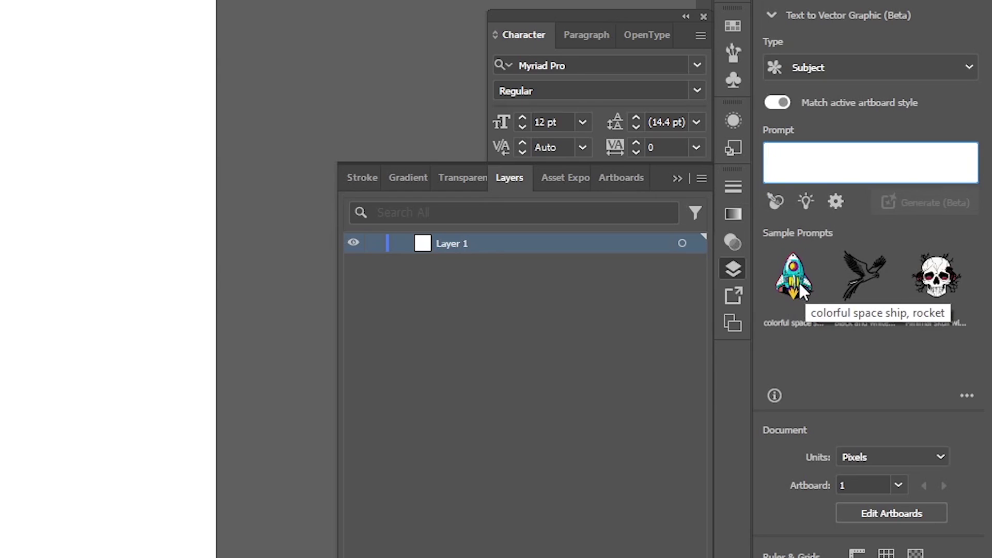
left_click(799, 273)
left_click(935, 203)
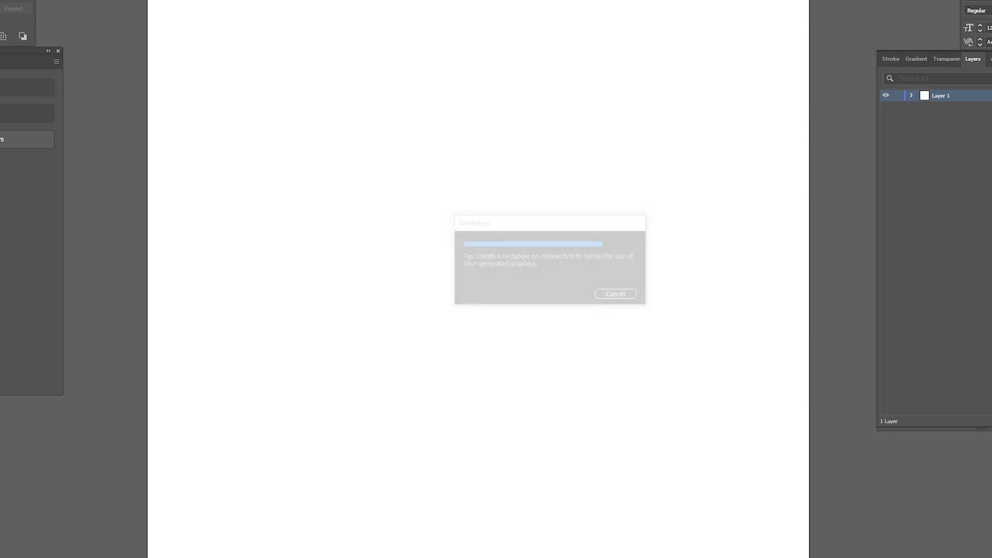
left_click(368, 236)
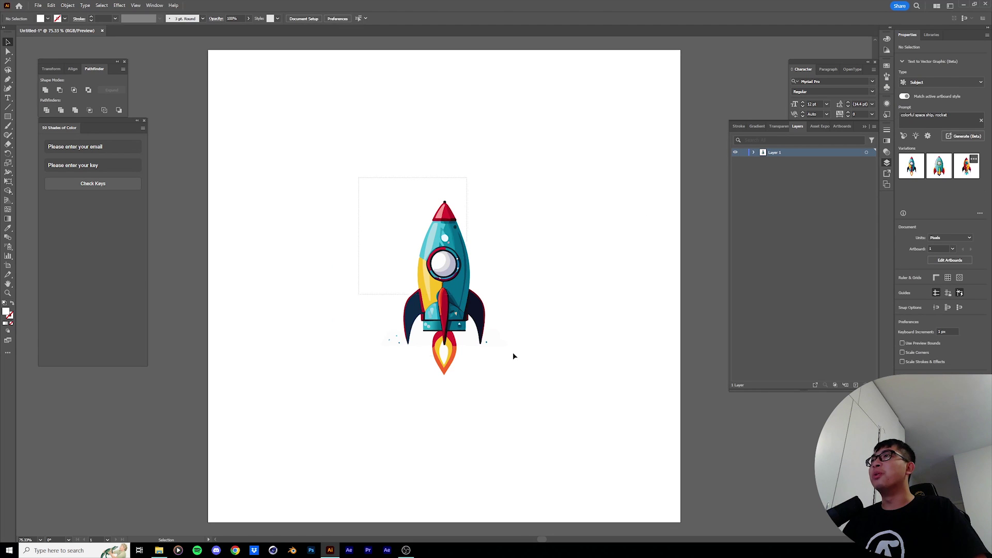
Step: Select the generated rocket and examine its vector outlines up close and as a whole
left_click(507, 335)
key("ctrl+equal")
key("ctrl+equal")
key("ctrl+equal")
key("ctrl+equal")
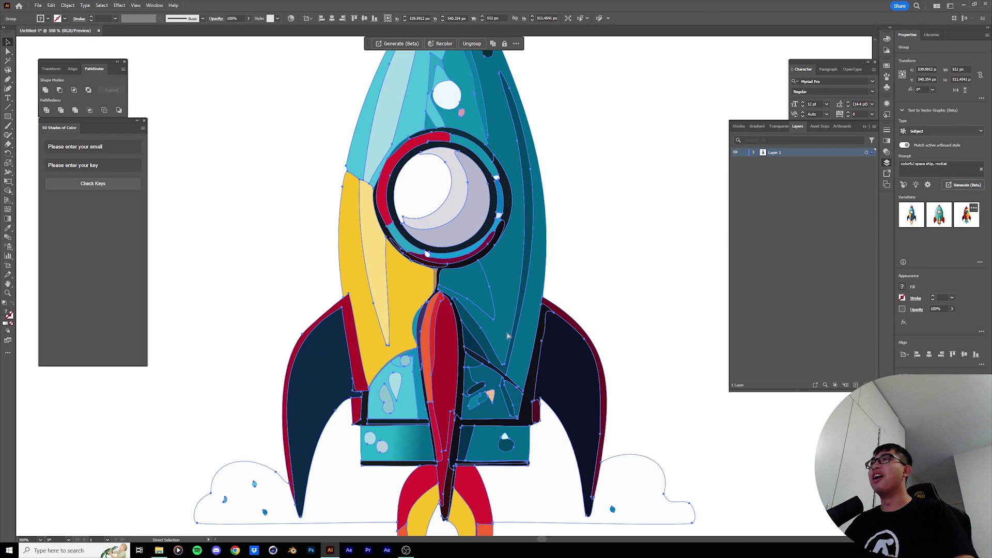
key("ctrl+minus")
key("ctrl+minus")
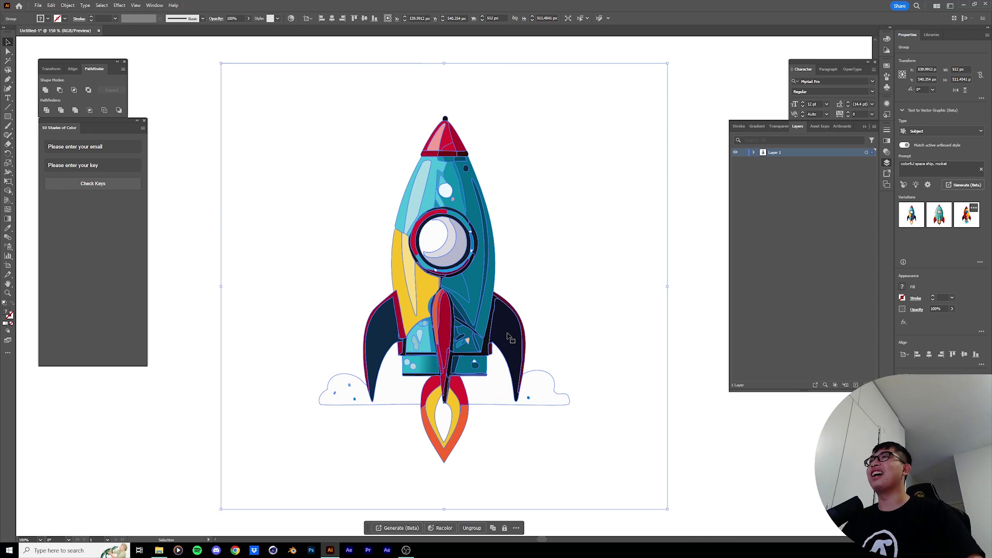
left_click(693, 301)
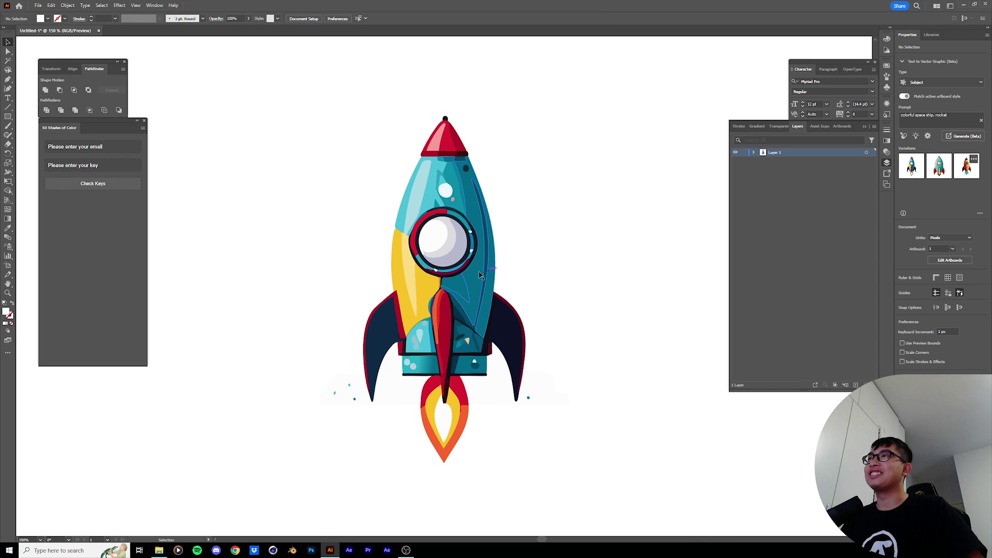
scroll(474, 226, "up", 1)
scroll(474, 226, "up", 2)
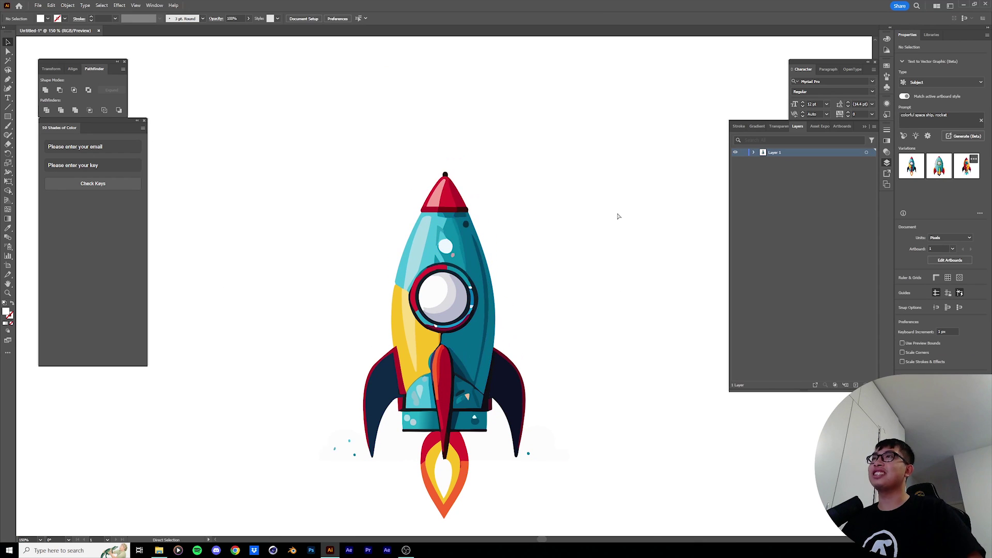
Step: Slightly adjust the anchor points of the pale crescent highlight inside the rocket's round window
key("ctrl+equal")
key("ctrl+equal")
key("ctrl+equal")
key("ctrl+equal")
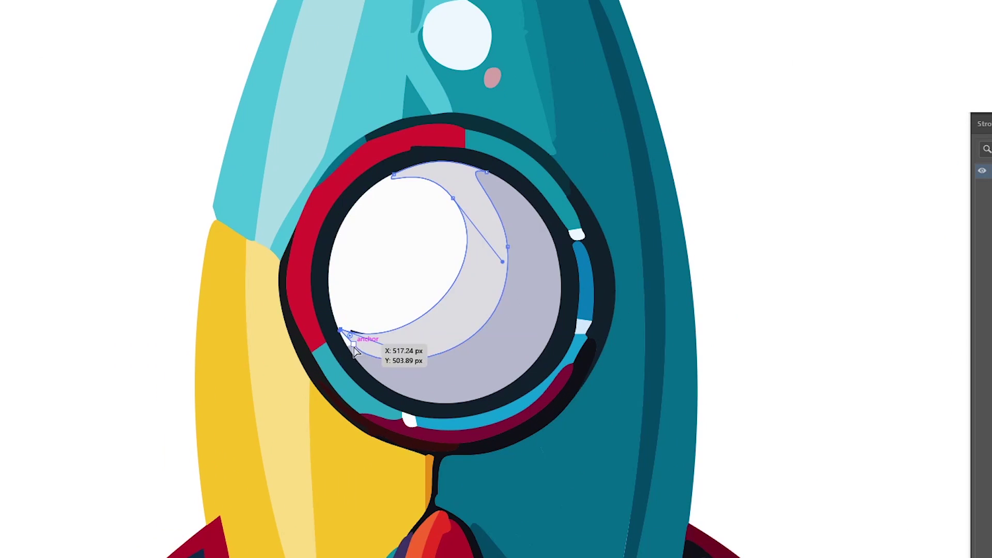
left_click_drag(381, 250, 378, 252)
left_click_drag(347, 348, 347, 347)
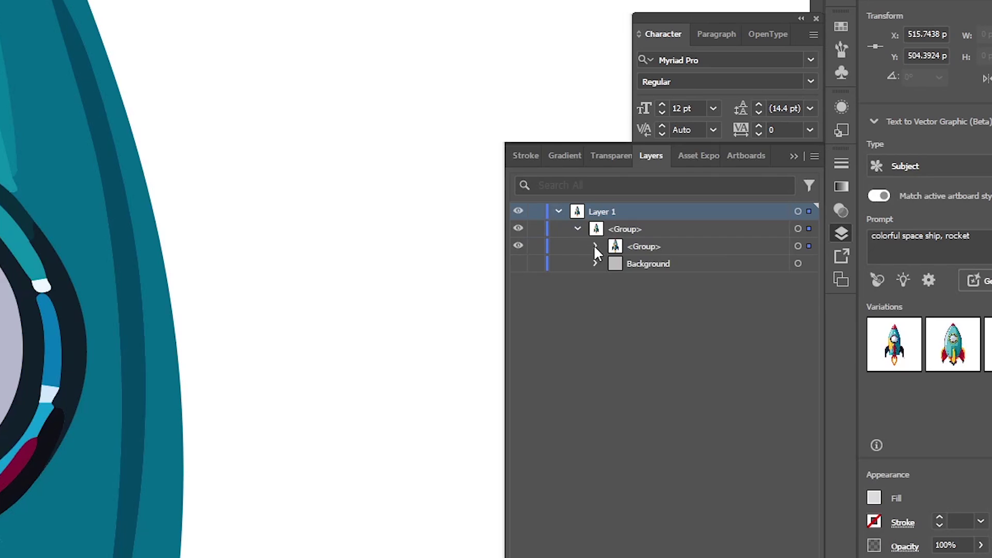
Step: Inspect the nested groups and paths that make up the rocket artwork in Layer 1
left_click(771, 168)
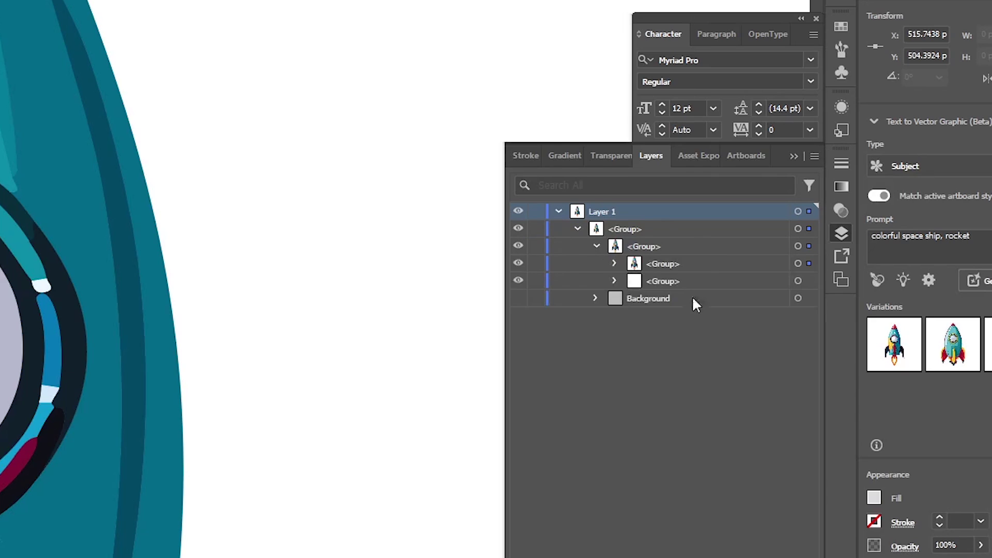
left_click(614, 264)
left_click(633, 281)
left_click(633, 281)
left_click(633, 299)
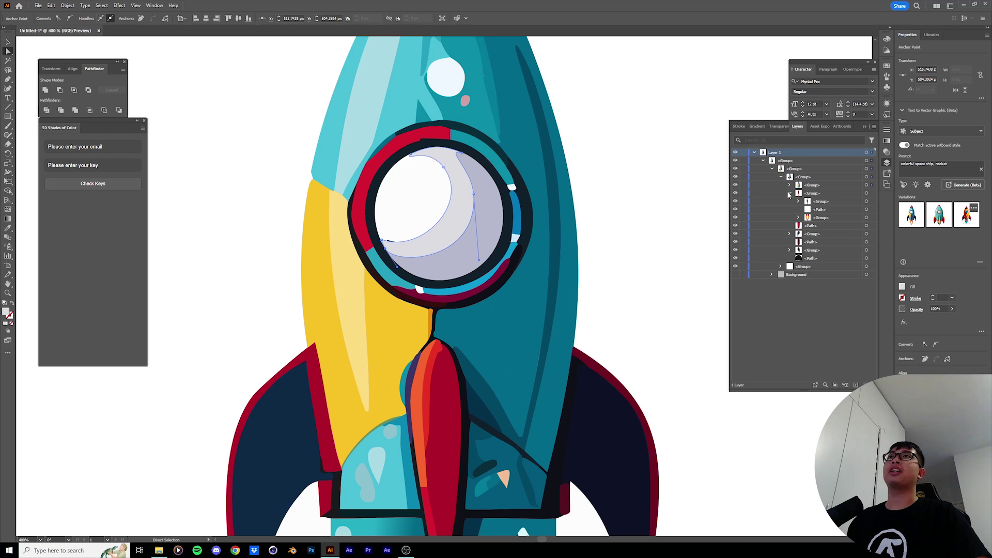
left_click(789, 193)
key("ctrl+minus")
key("ctrl+minus")
key("ctrl+minus")
key("ctrl+minus")
key("ctrl+minus")
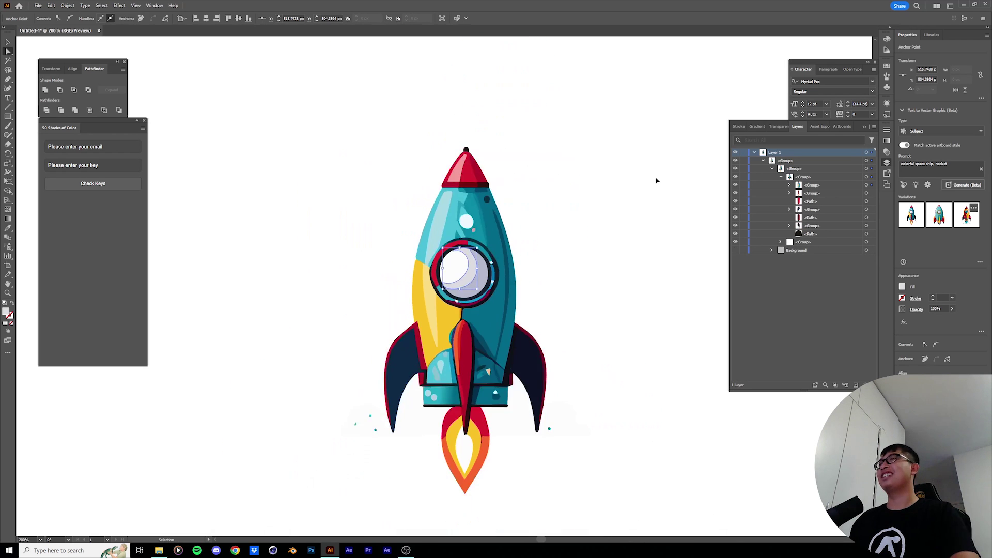
key("ctrl+plus")
Step: Delete the whole rocket group from the artboard
key("v")
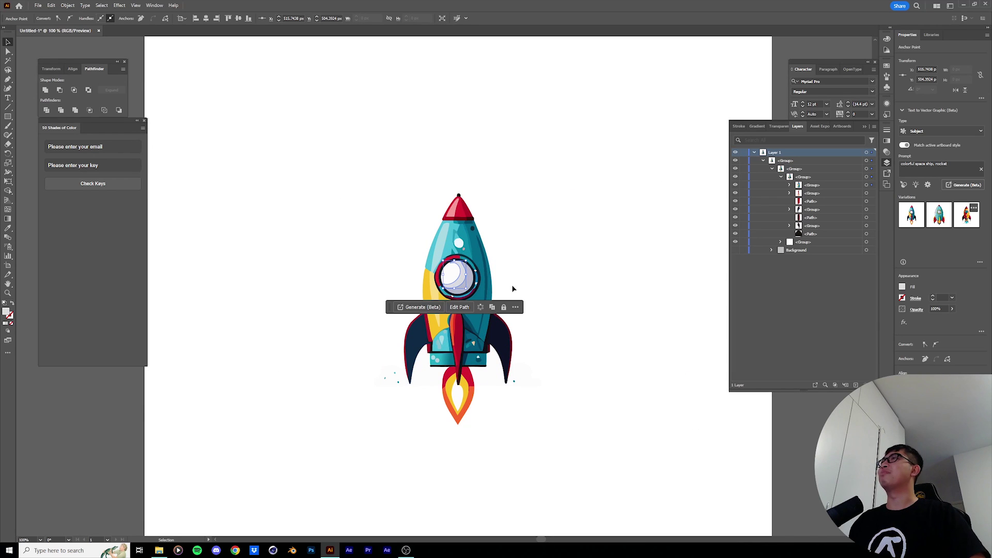
mouse_move(610, 453)
left_mouse_down()
mouse_move(617, 479)
mouse_move(613, 464)
left_mouse_up()
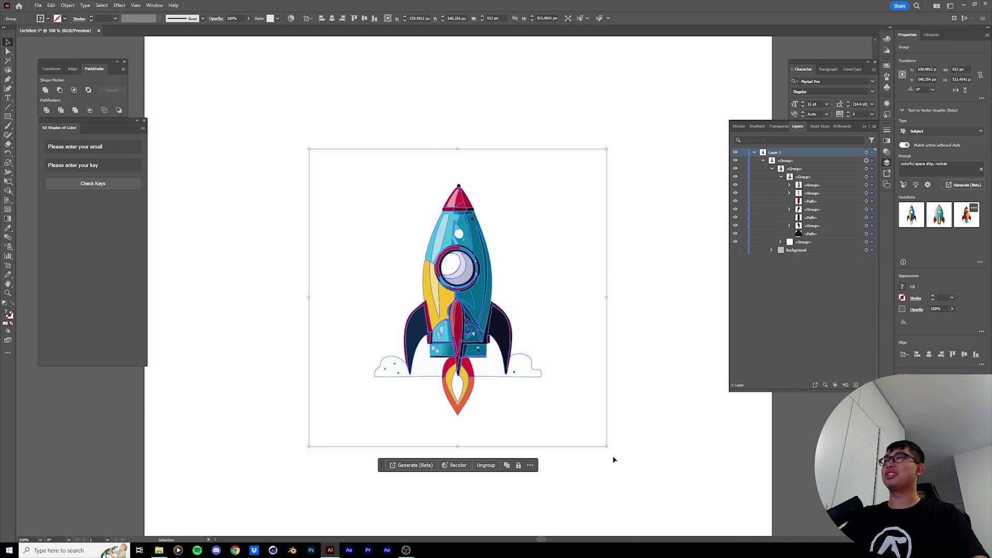
key("Delete")
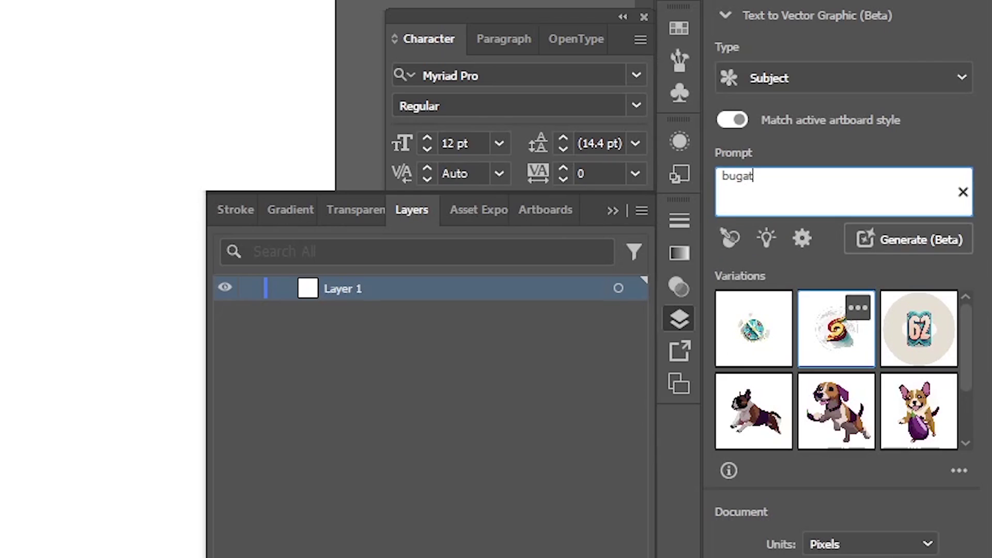
Step: Generate a vector graphic from the prompt "bugatti veyron" and place its second and third variations on the artboard
type("ron")
left_click(912, 240)
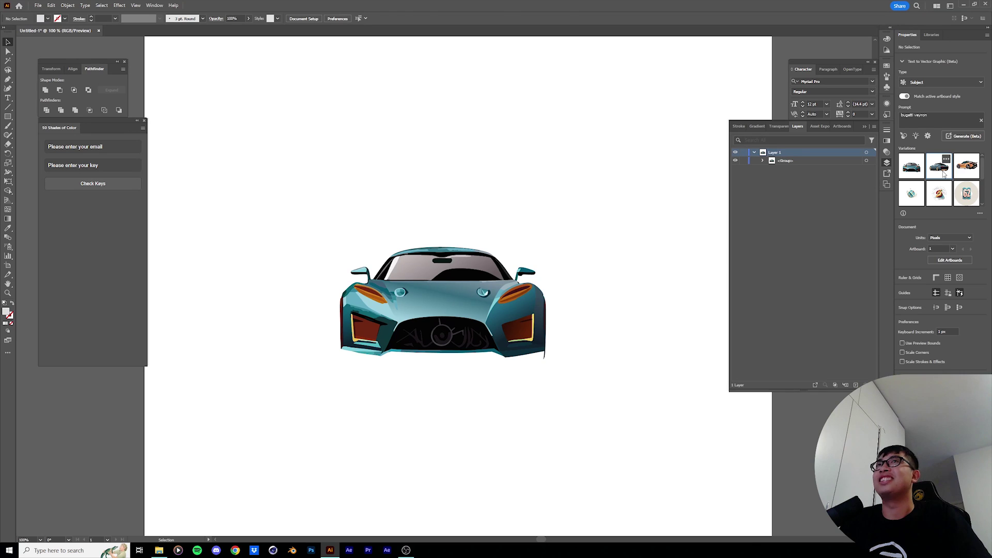
left_click(943, 174)
left_click(966, 165)
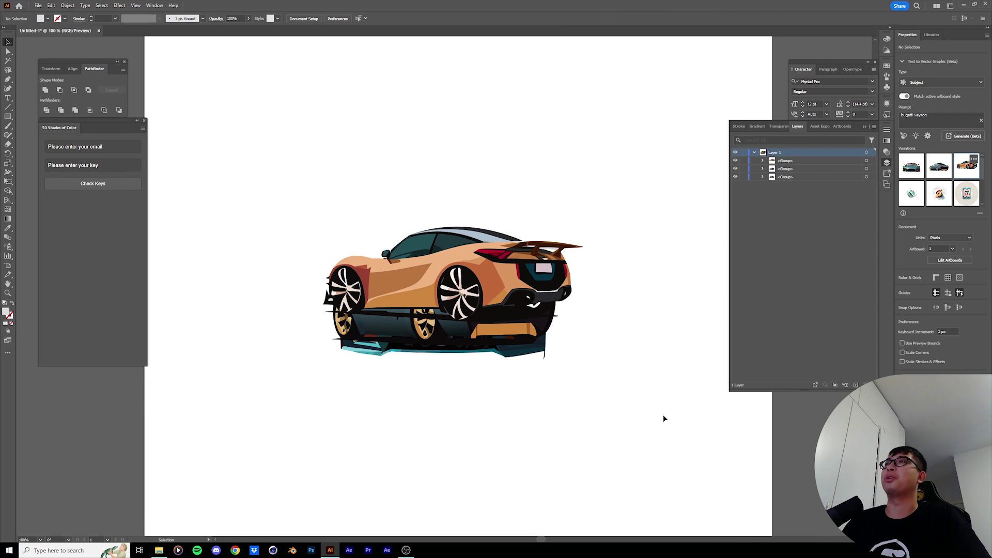
Step: Clear the overlapping cars and place only the orange car variation, enlarged to about 1096 px wide
key("ctrl+a")
key("Delete")
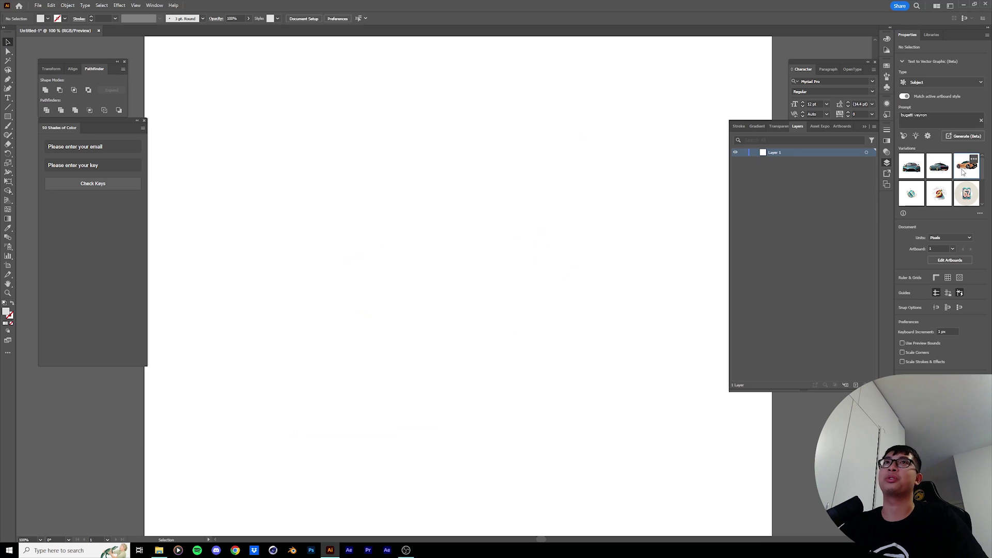
left_click(961, 172)
key("ctrl+a")
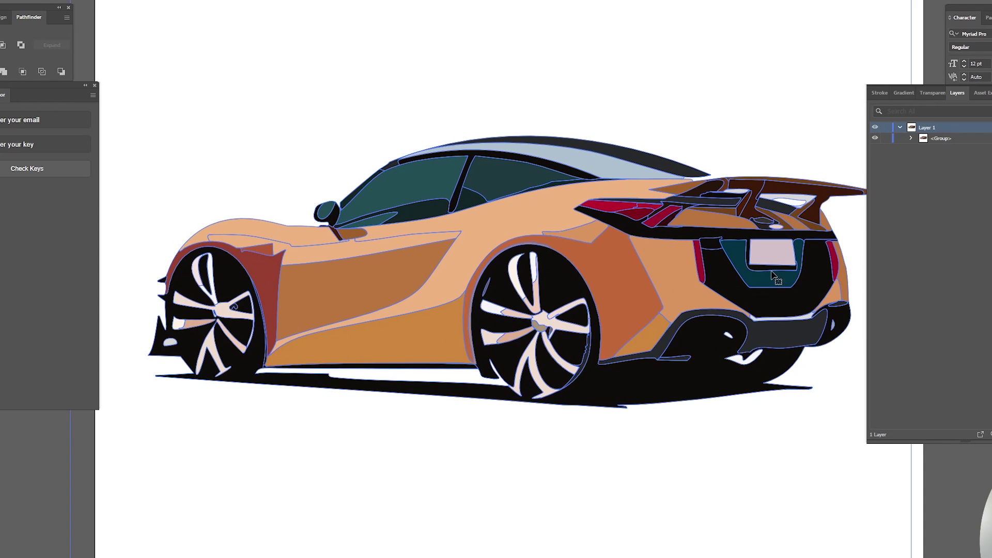
left_click(686, 504)
scroll(705, 504, "up", 2)
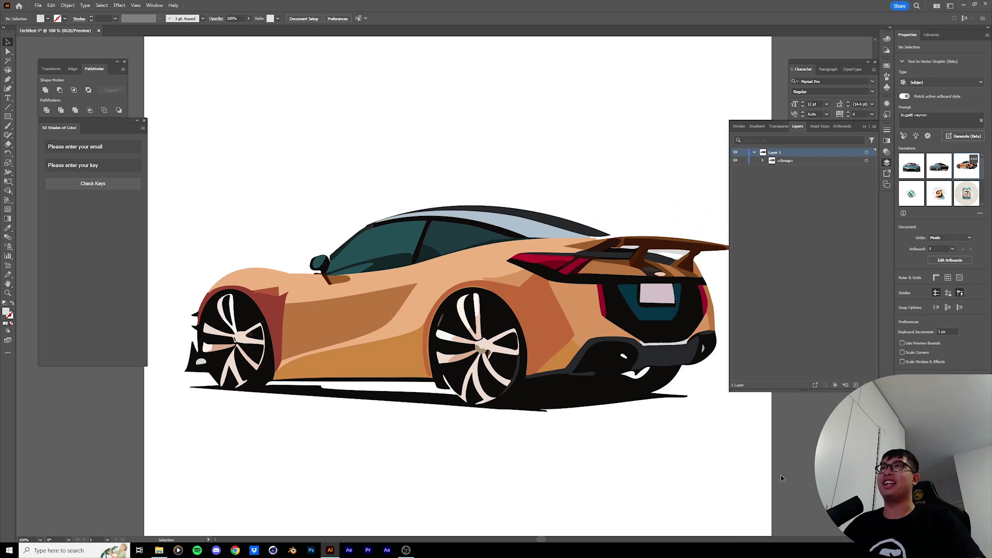
Step: Delete the enlarged orange car from the artboard
key("ctrl+a")
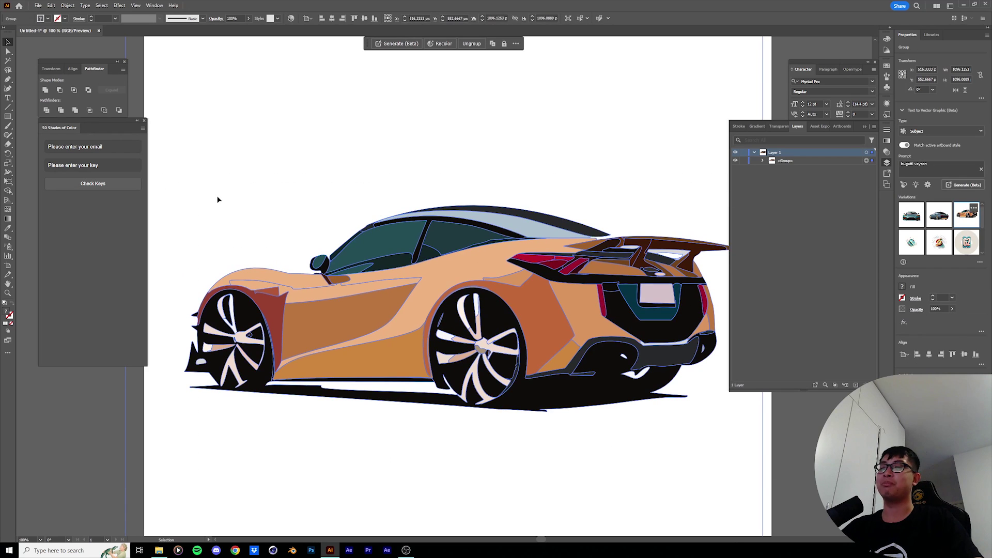
key("Delete")
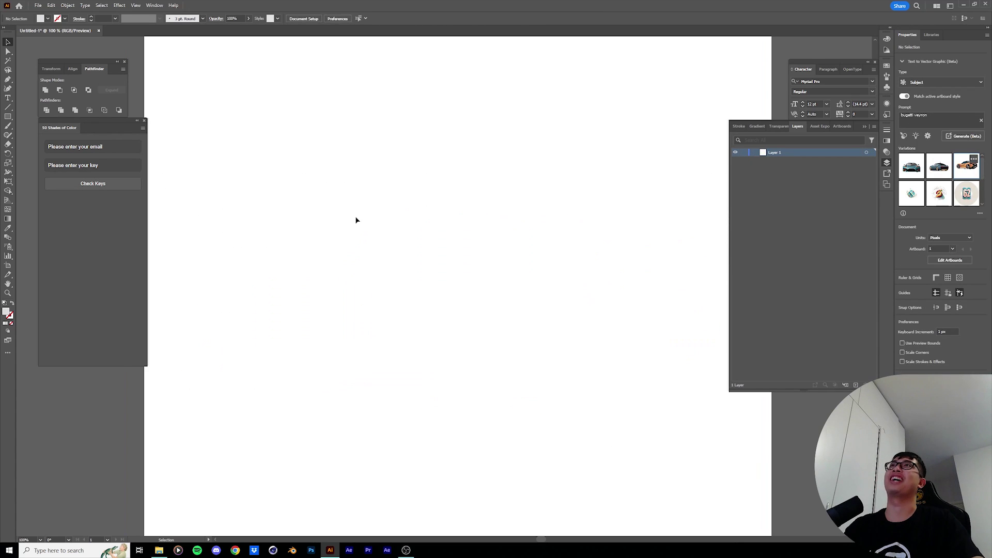
Step: Start a filled calligraphic letter V with the Pen tool, drawing its upper-left curl, flared top and the inner edge of the left stem
key("ctrl+minus")
scroll(354, 221, "down", 2)
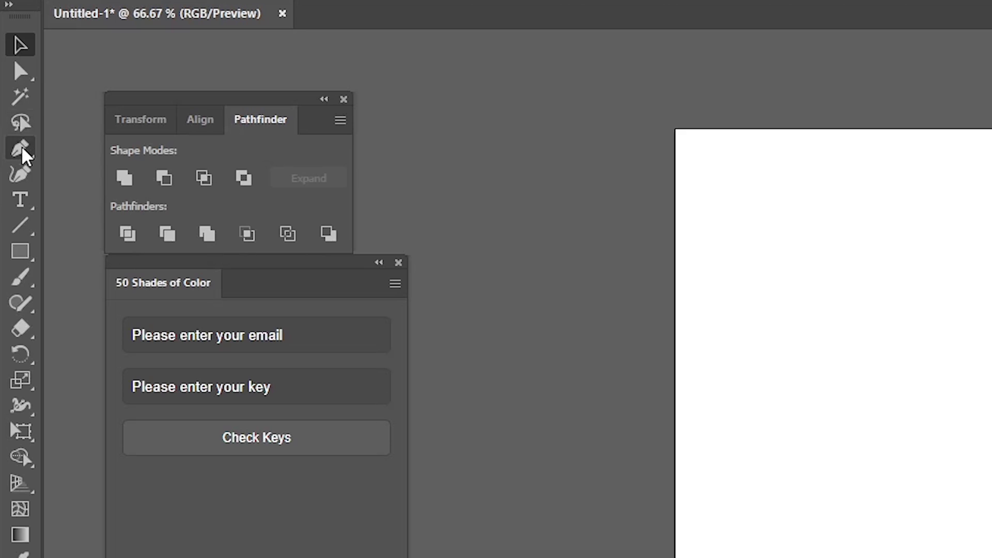
left_click(8, 79)
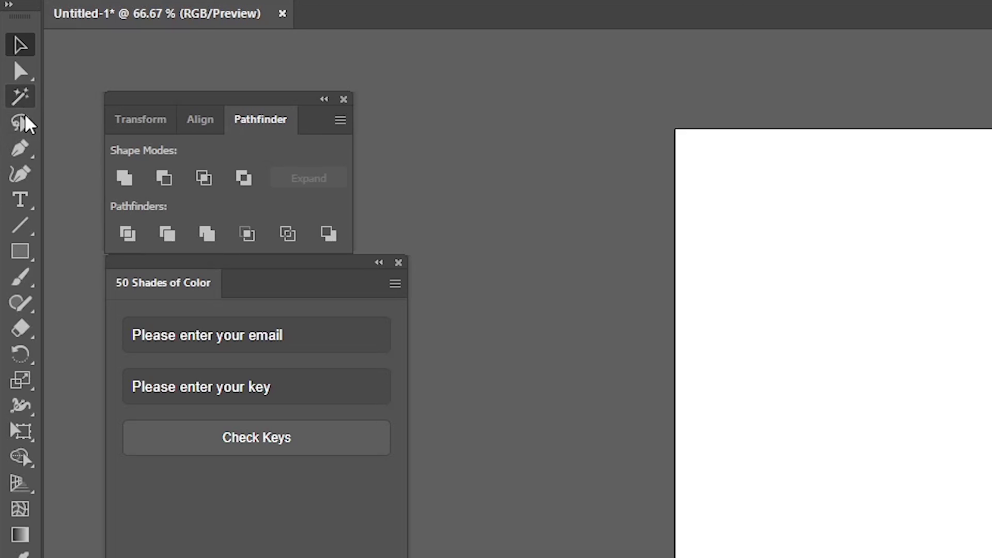
left_click(315, 232)
left_click(342, 230)
left_click_drag(354, 174, 414, 155)
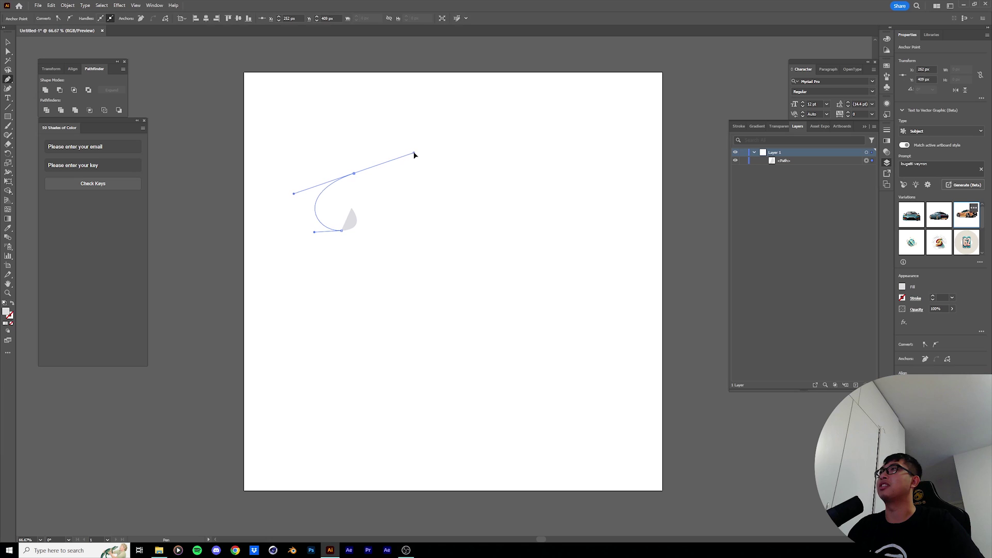
left_click_drag(467, 171, 511, 153)
left_click(468, 171)
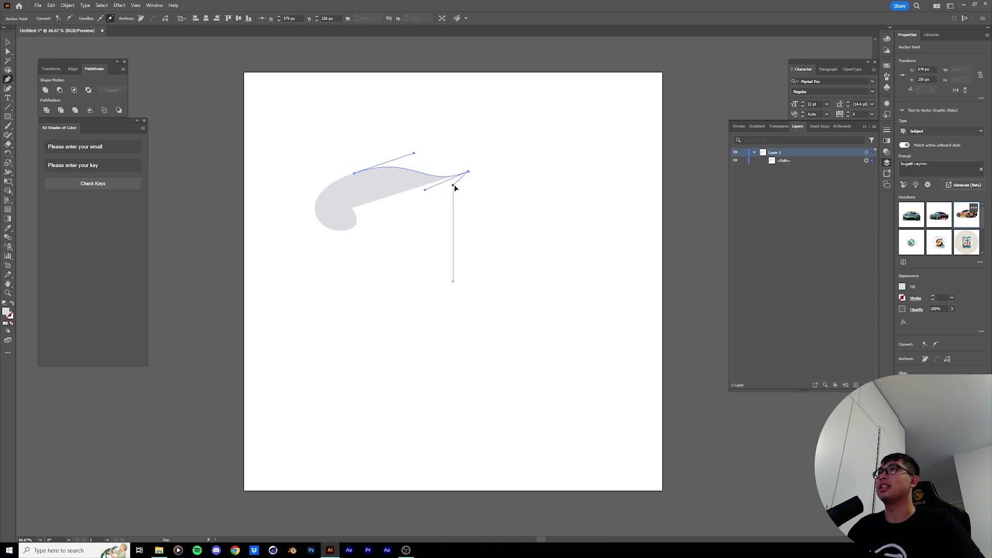
left_click(424, 279)
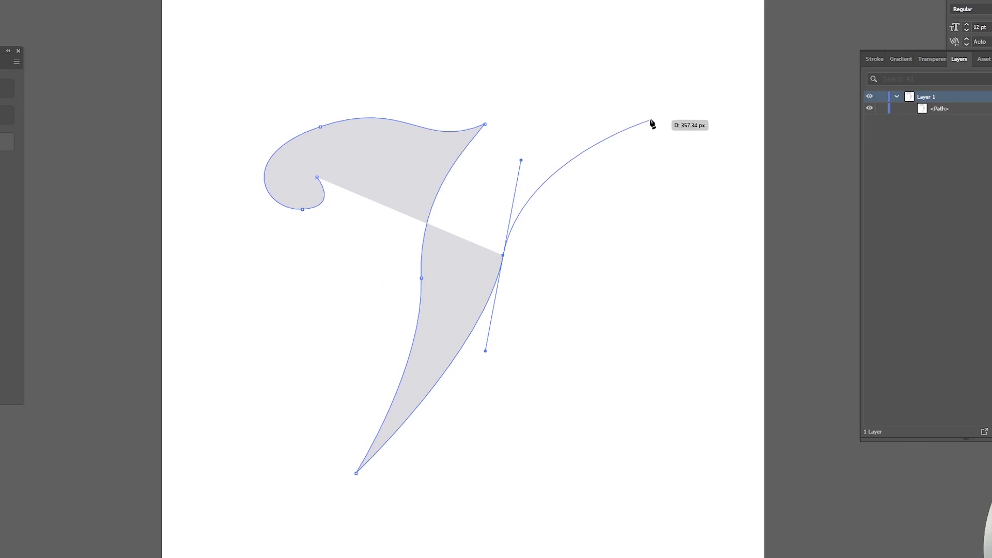
Step: Draw the V's upper-right curl and outer edges, and close the outline at the left curl, about 795 px wide by 723 px tall overall
left_click_drag(665, 121, 754, 136)
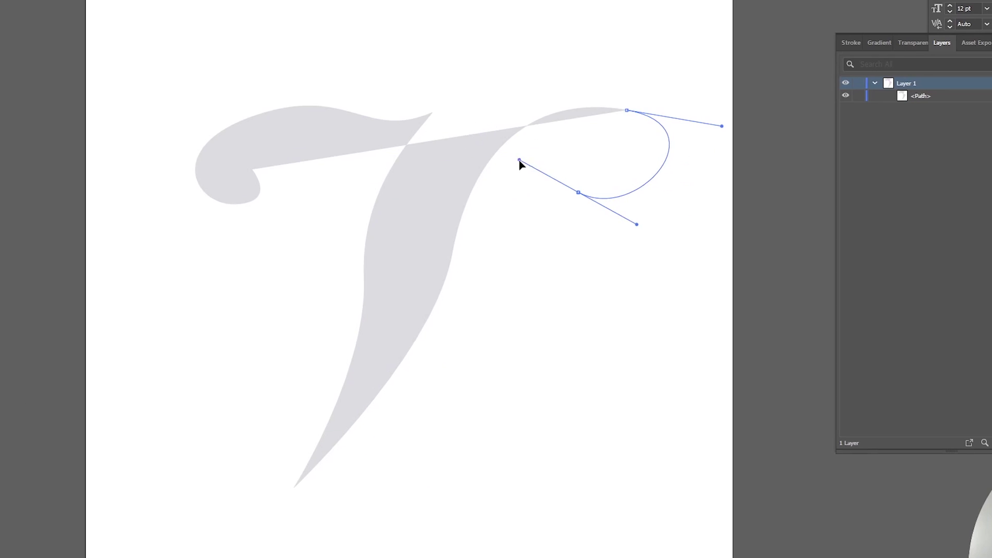
left_click_drag(526, 213, 516, 272)
left_click_drag(487, 425, 434, 506)
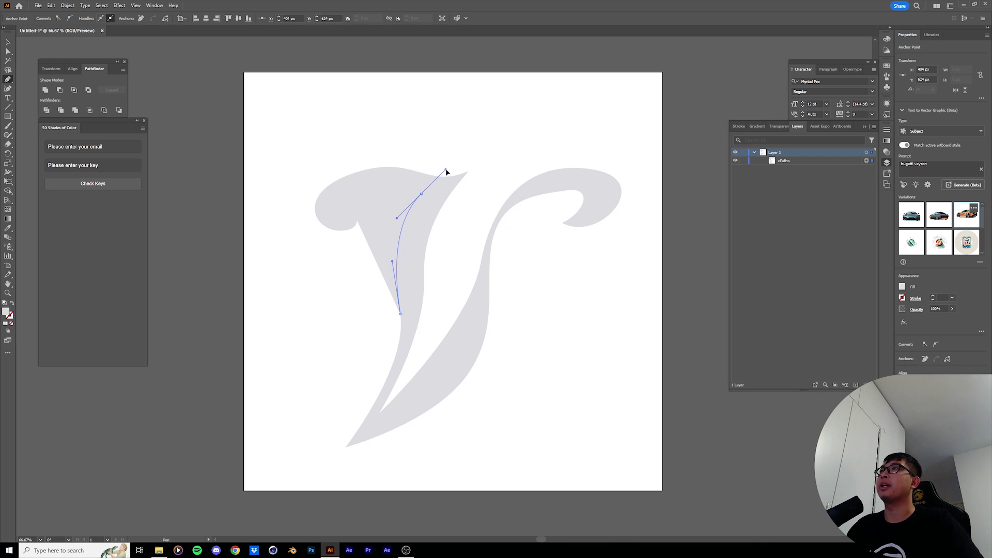
left_click_drag(446, 170, 421, 194)
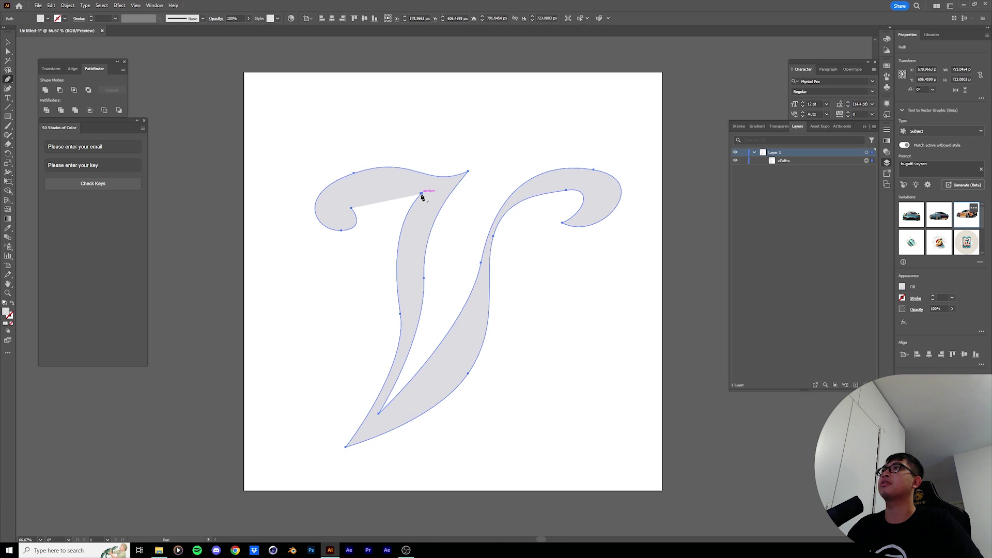
left_click(421, 194)
left_click(324, 221)
left_click_drag(350, 182, 332, 230)
Step: Refine the inner anchor point of the V's upper-right curl and inspect the whole outline
key("ctrl+z")
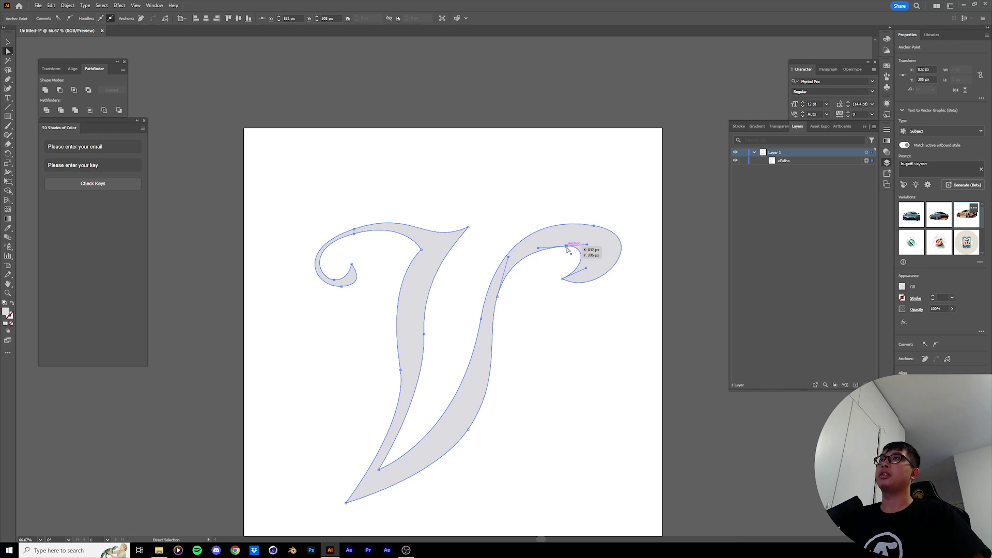
left_click_drag(563, 243, 563, 243)
left_click(649, 287)
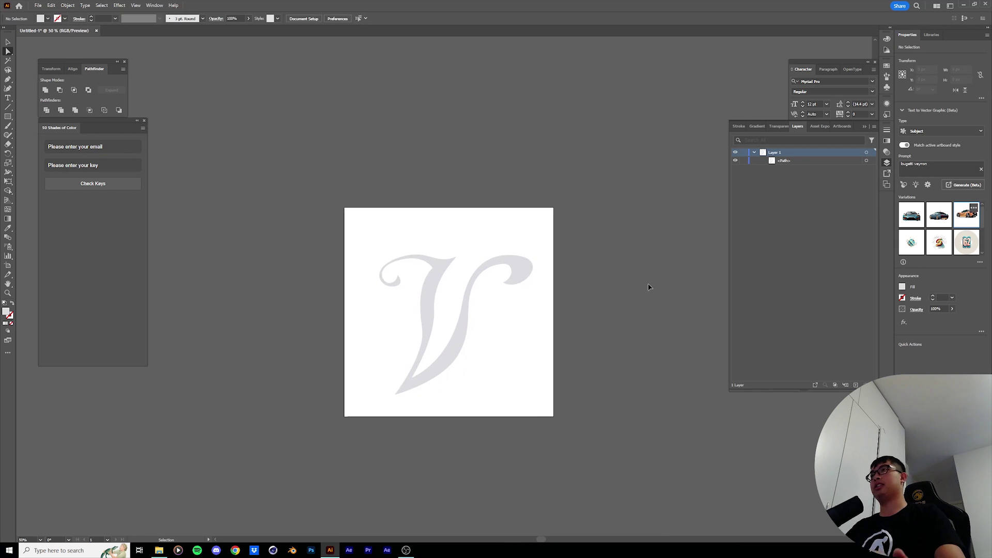
key("ctrl+equal")
key("ctrl+a")
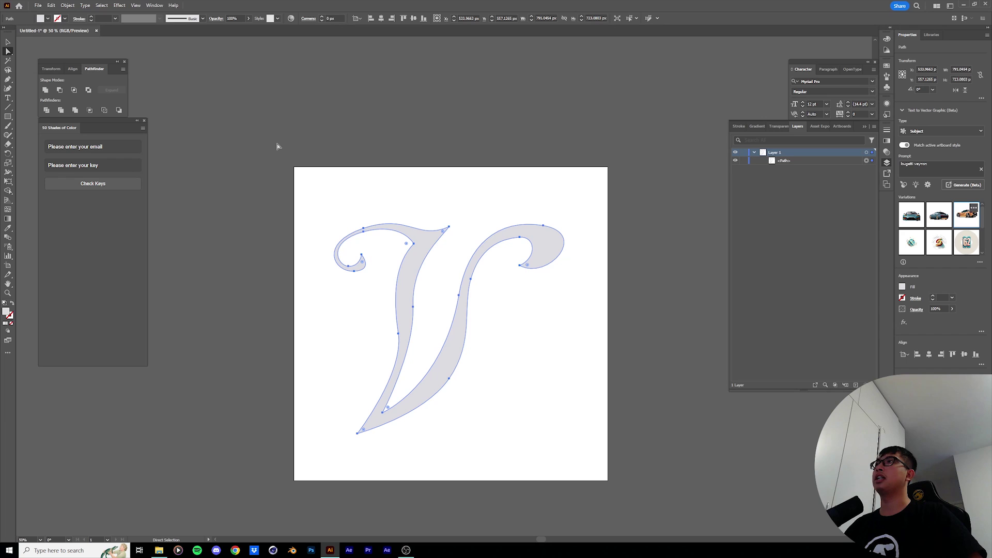
left_click(251, 159)
Step: Save the drawing as an Adobe Illustrator file named V_logo, accepting the save options
key("ctrl+s")
type("V_log")
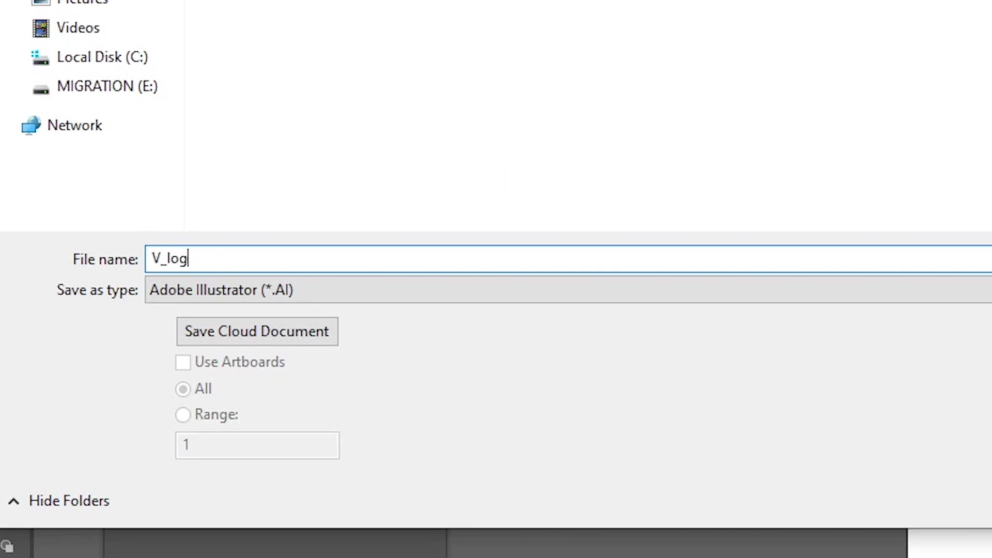
key("Return")
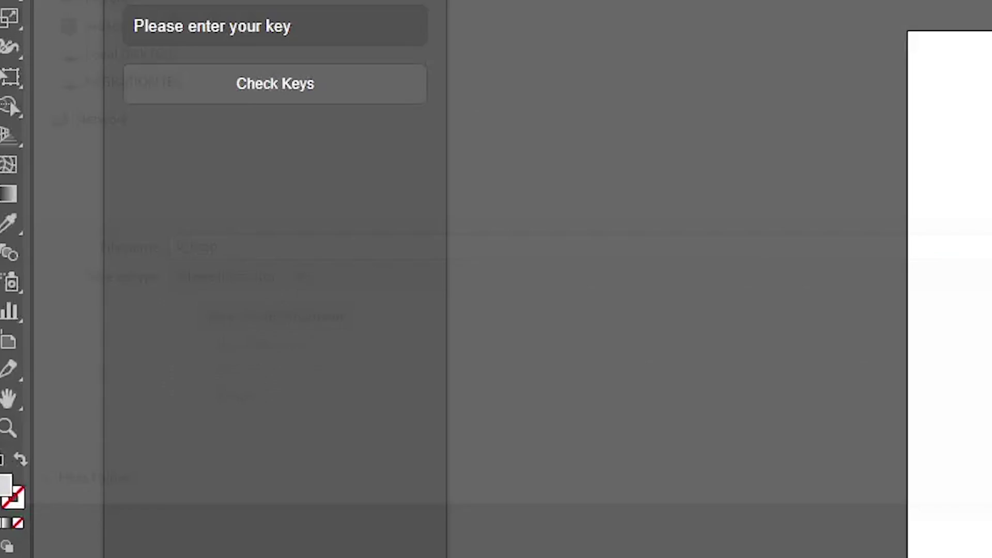
left_click(537, 385)
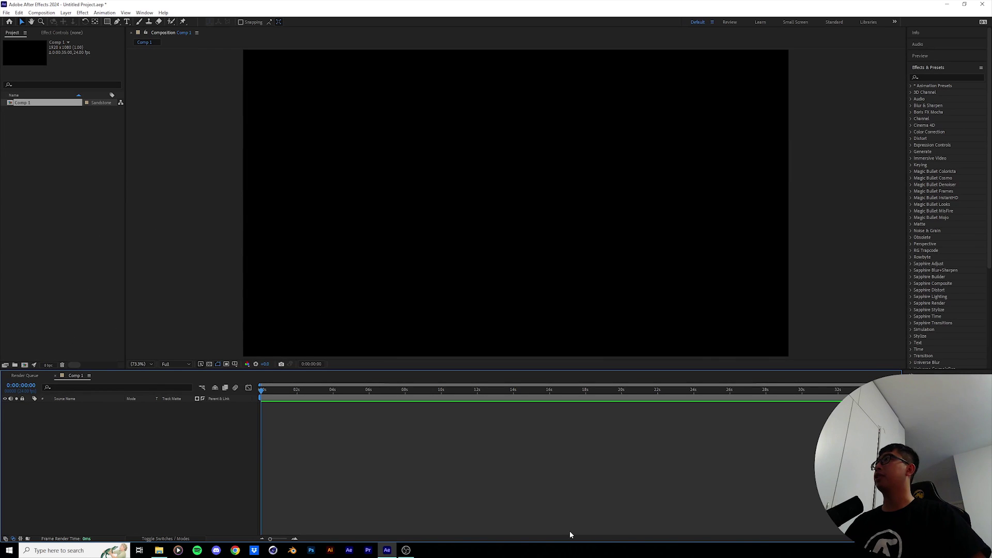
Step: Switch to After Effects and import the V_logo Illustrator file as a composition
left_click(33, 309)
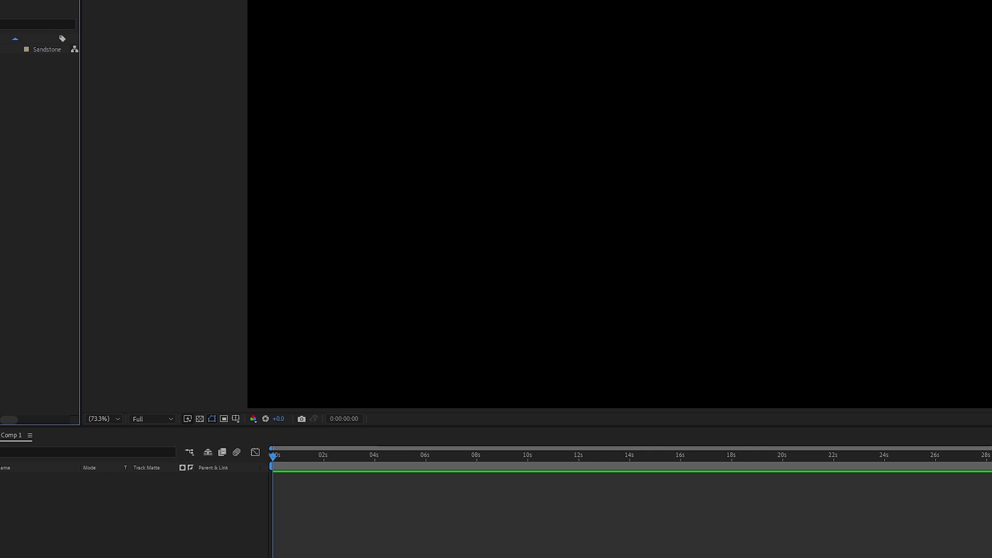
double_click(125, 344)
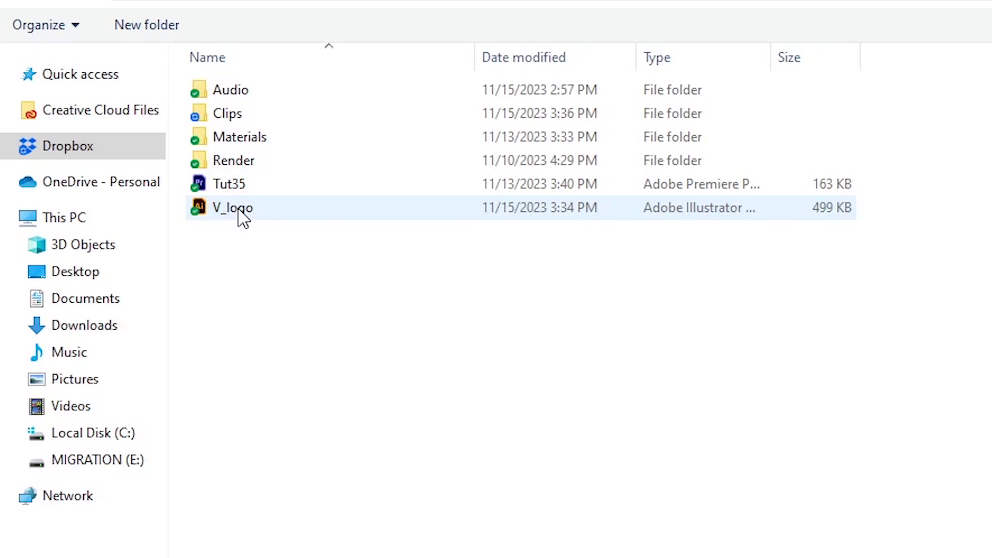
double_click(239, 209)
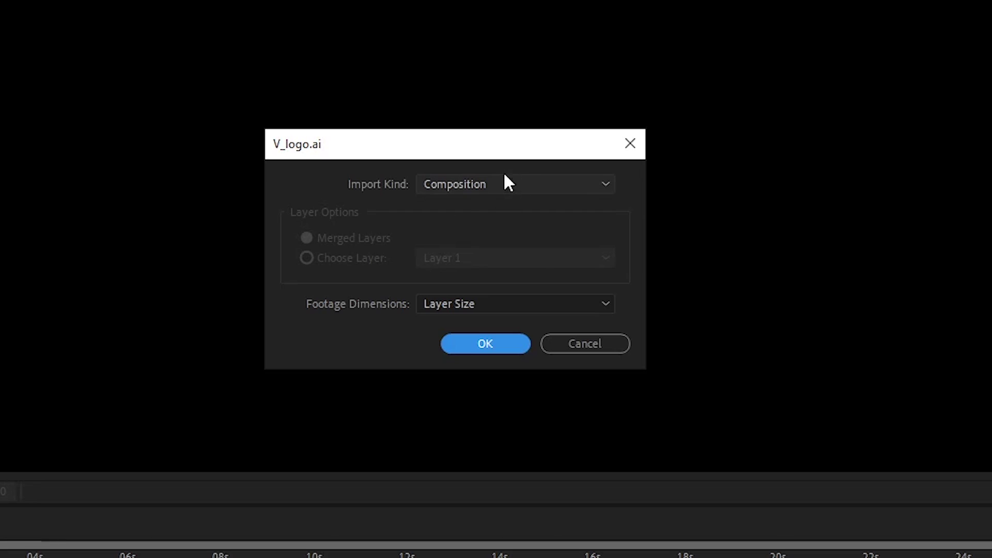
left_click(500, 185)
left_click(460, 223)
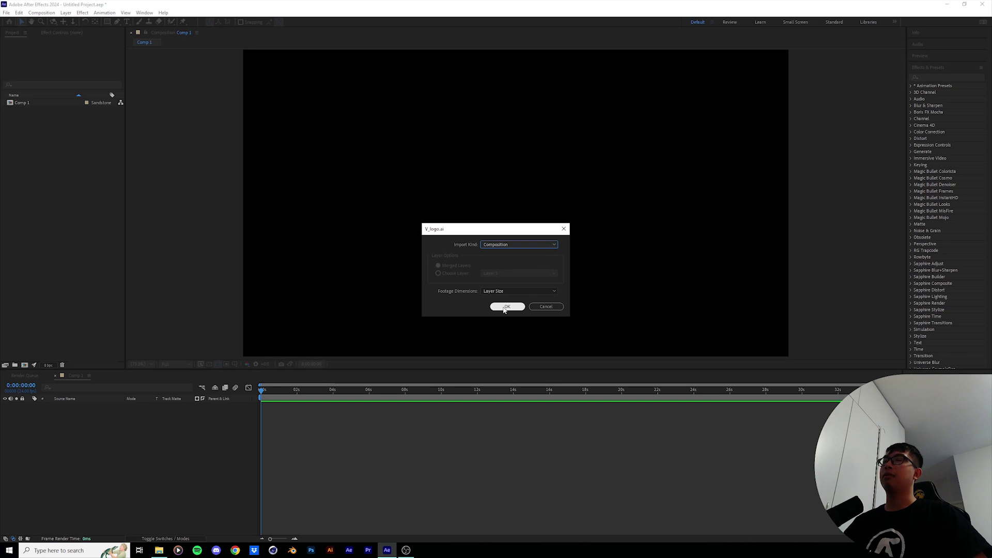
left_click(507, 306)
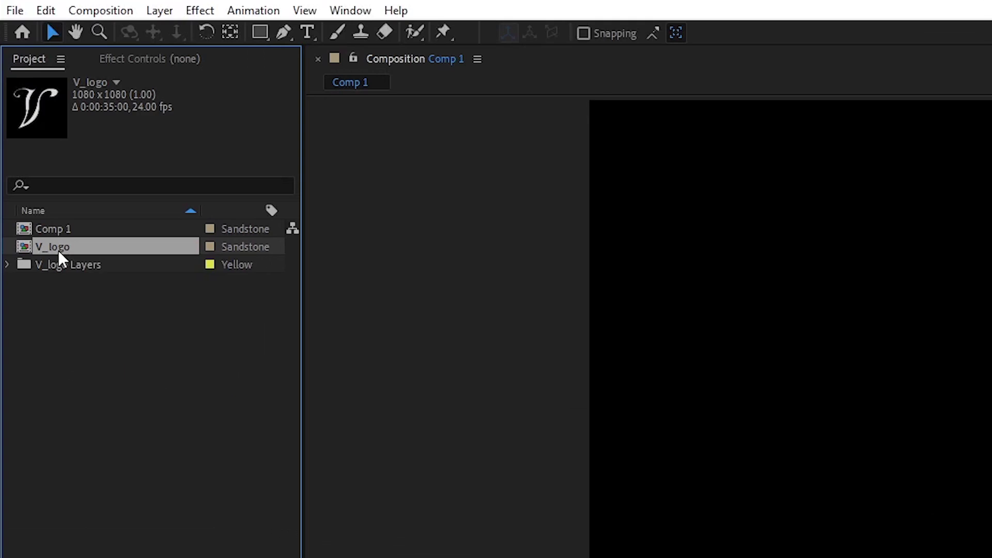
Step: Add the V_logo composition to the Comp 1 timeline and open the nested composition
left_click_drag(58, 250, 129, 411)
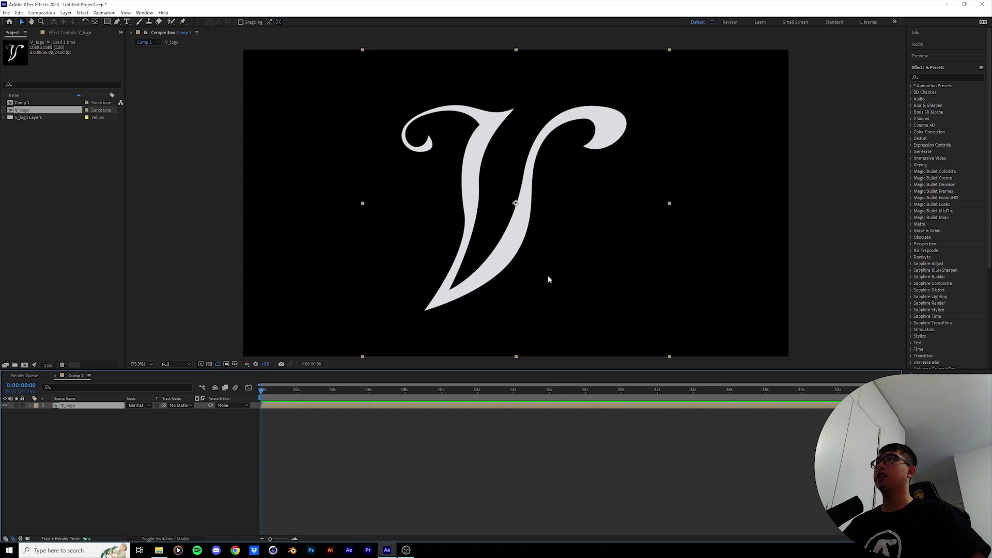
key("s")
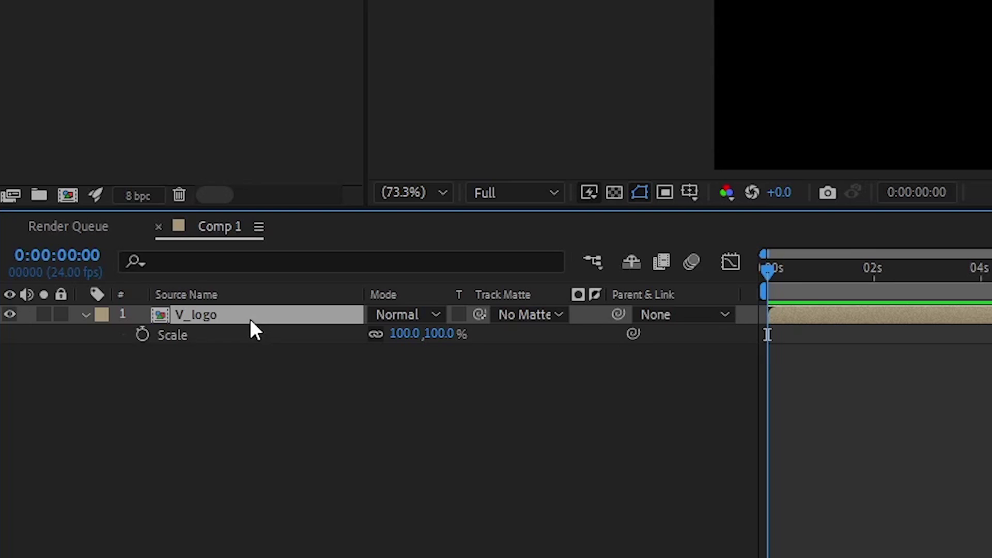
double_click(250, 318)
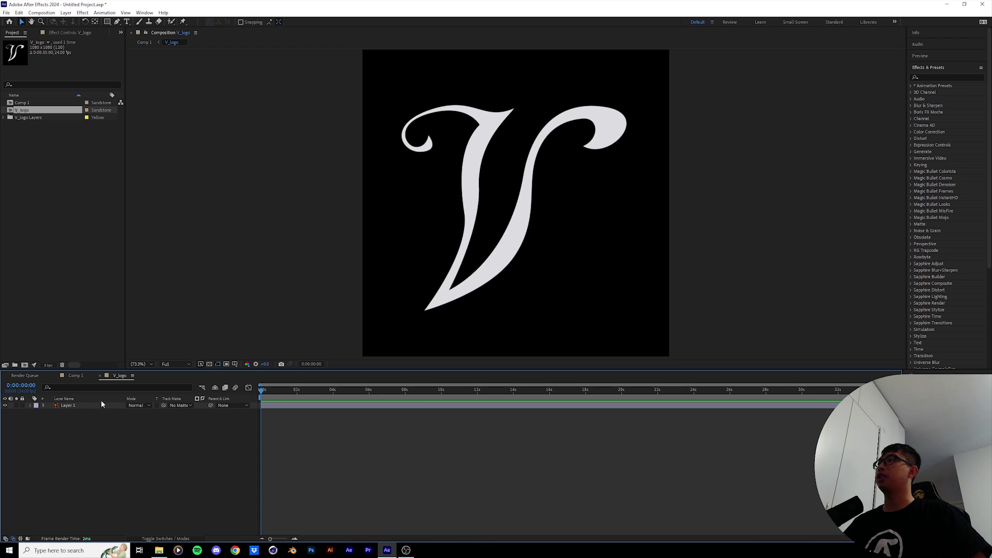
Step: Convert Layer 1 into an editable shape layer with Create Shapes from Vector Layer
left_click(73, 406)
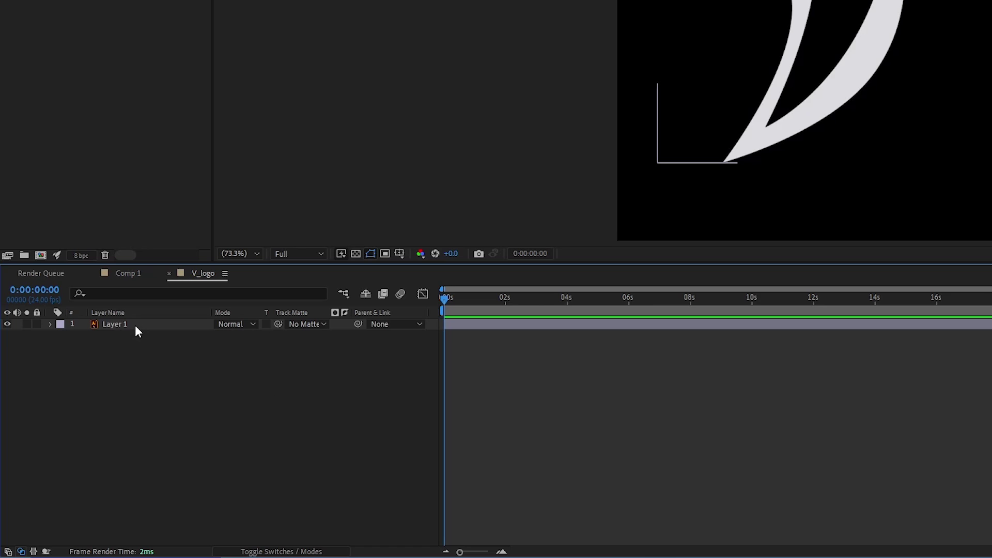
right_click(135, 324)
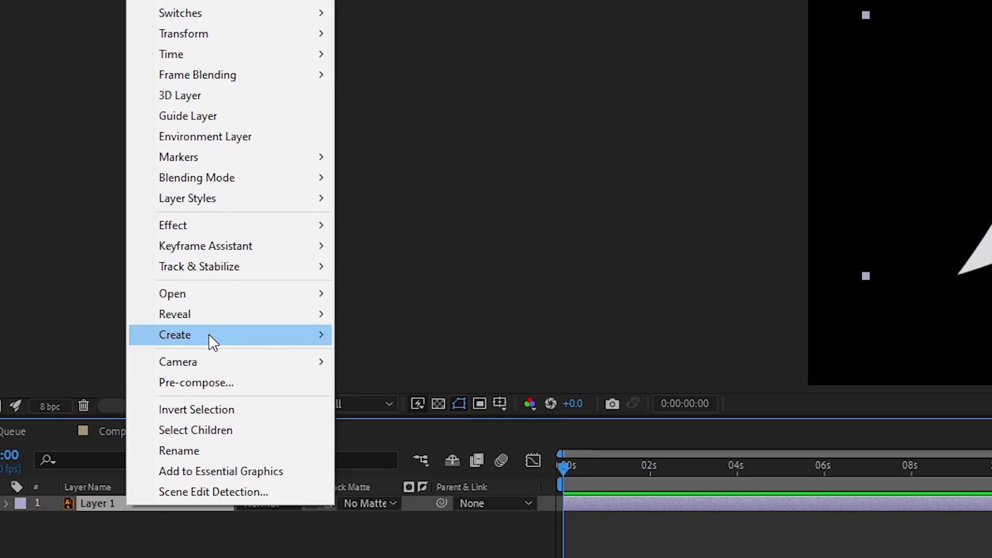
mouse_move(208, 333)
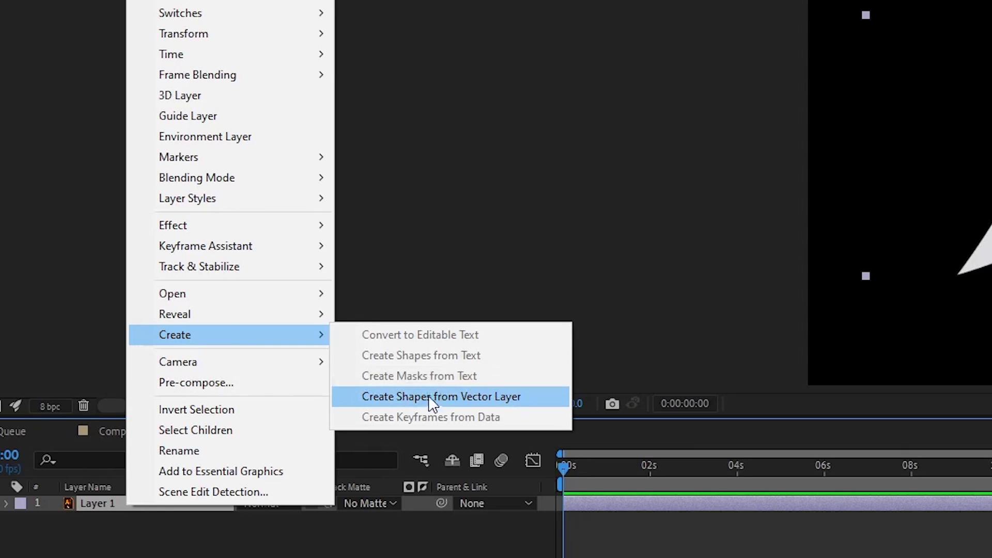
left_click(509, 396)
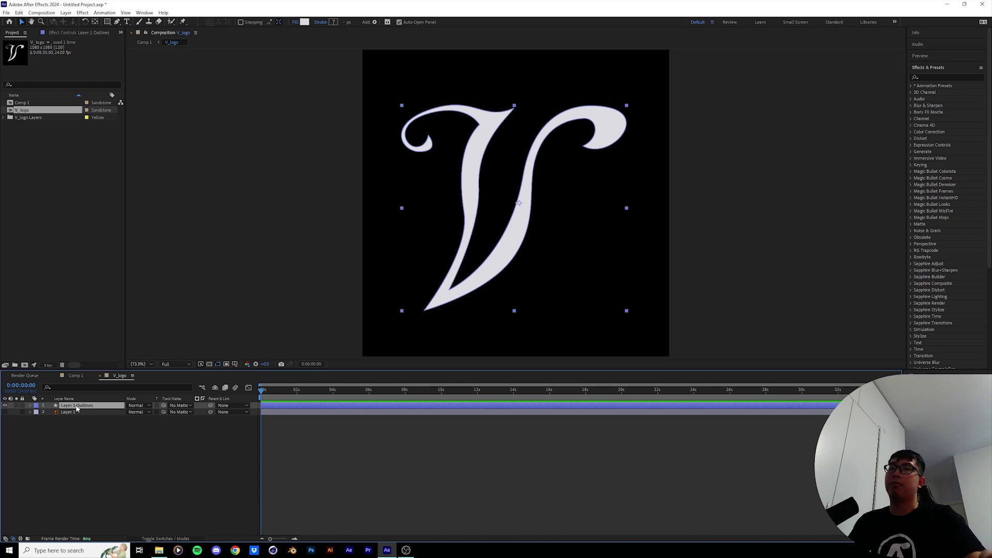
Step: Reveal the Scale property of Layer 1 Outlines and delete the original Layer 1 artwork layer
key("s")
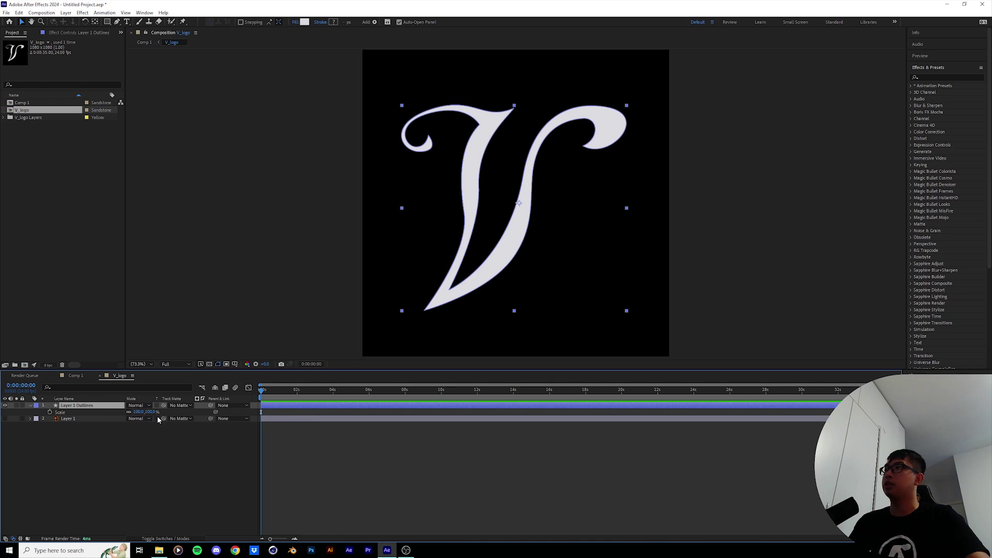
mouse_move(150, 412)
left_mouse_down()
mouse_move(348, 411)
mouse_move(132, 414)
mouse_move(150, 416)
mouse_move(148, 431)
mouse_move(152, 422)
left_mouse_up()
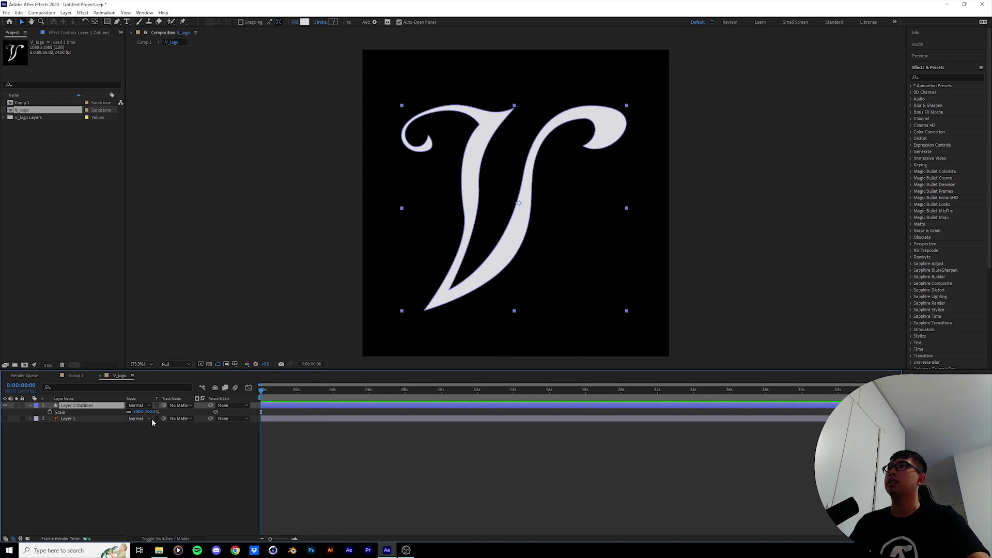
left_click(78, 420)
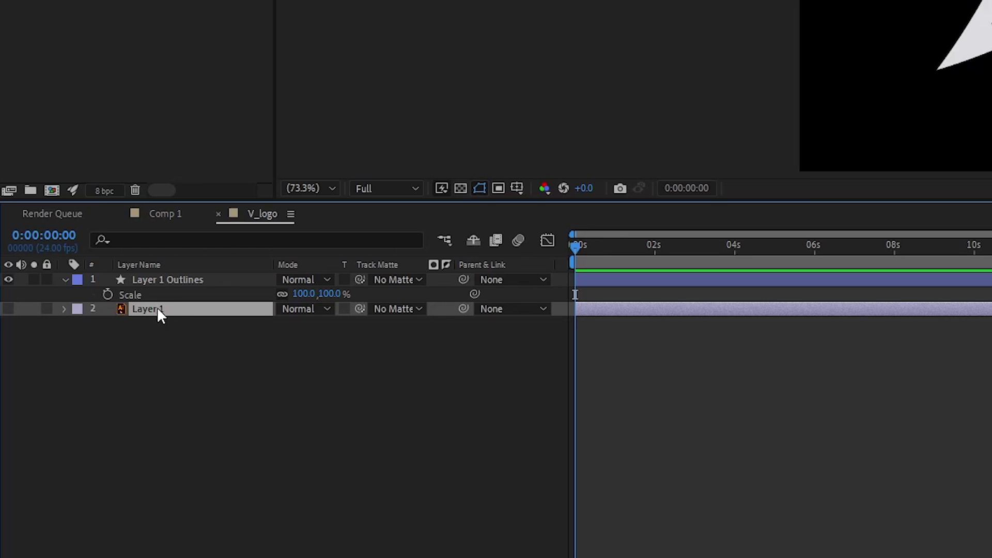
key("Delete")
Step: Set the V_logo composition's width to 1920 px in the composition settings
left_click(84, 22)
left_click(116, 65)
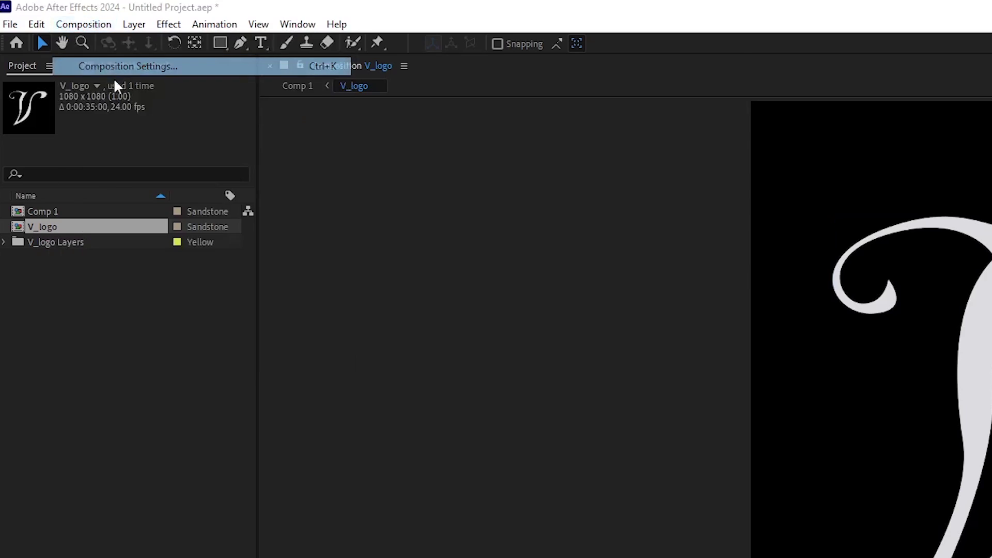
left_click(763, 197)
type("192")
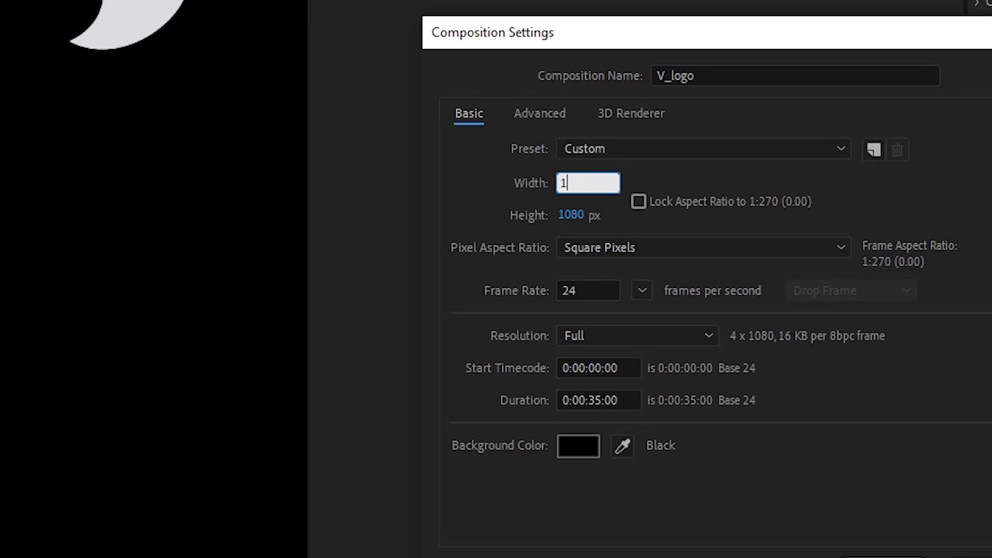
type("0")
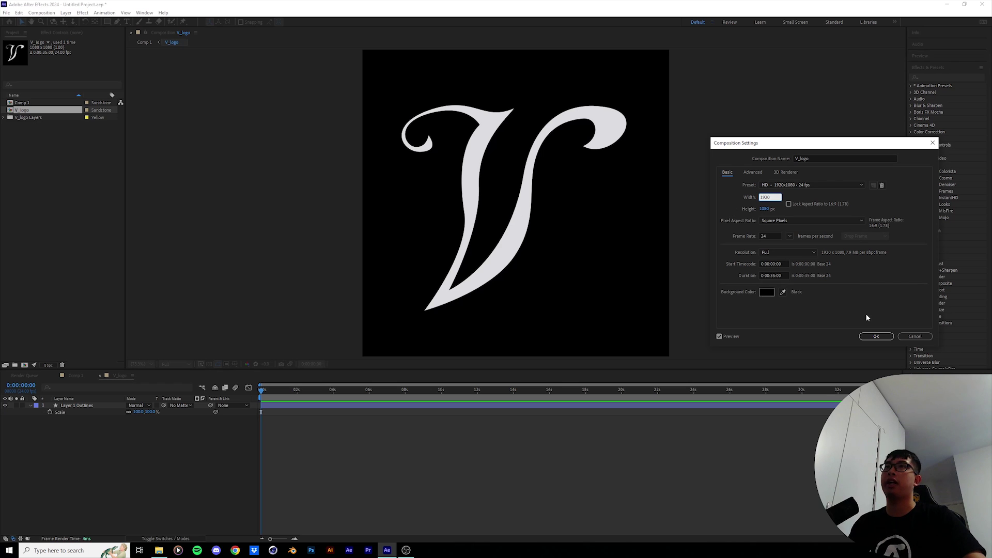
left_click(875, 336)
Step: Make Layer 1 Outlines a 3D layer using its layer switches
left_click(76, 405)
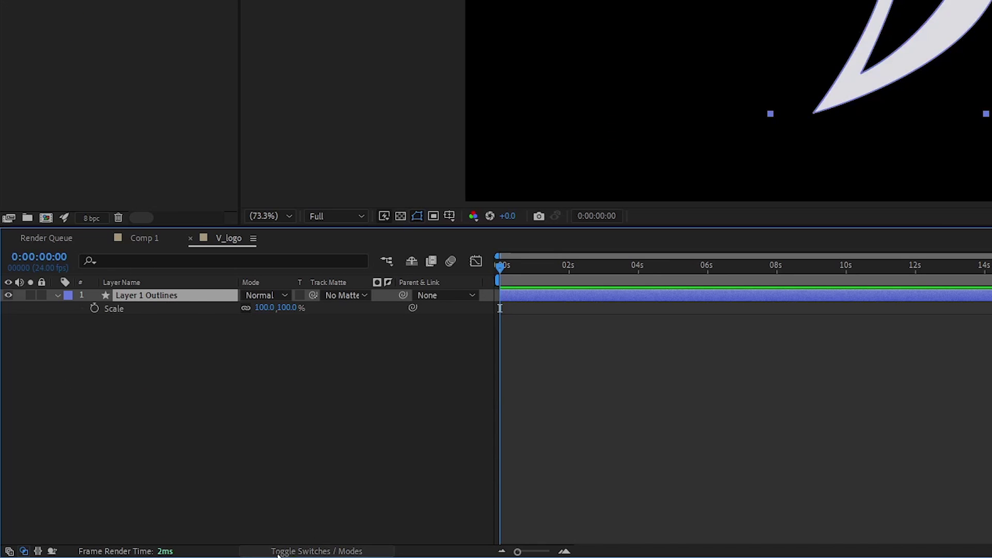
left_click(357, 551)
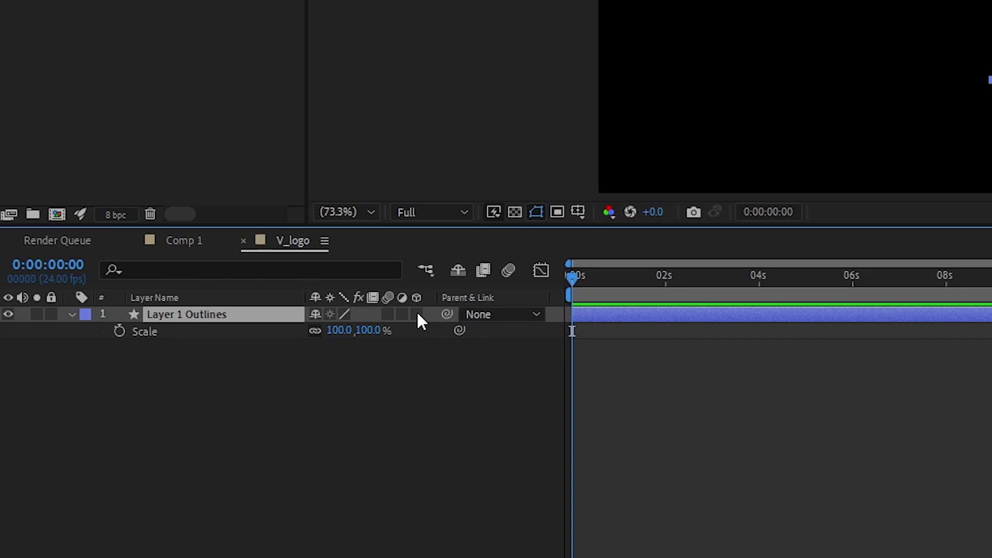
left_click(417, 314)
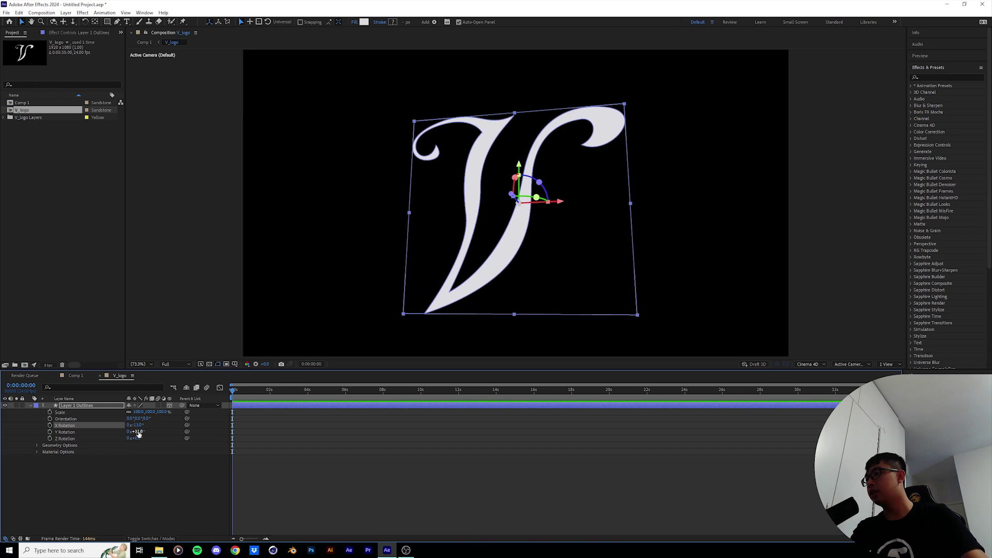
Step: Reveal the Position of Layer 1 Outlines and rotate it to X -30°, Y 47° and Z 33°
key("shift+p")
left_click_drag(149, 413, 157, 438)
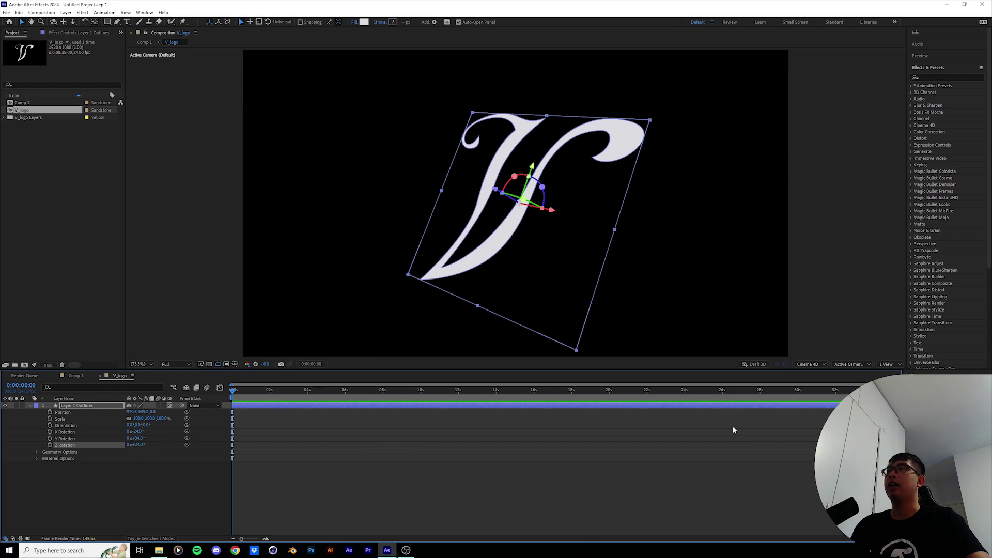
left_click(810, 364)
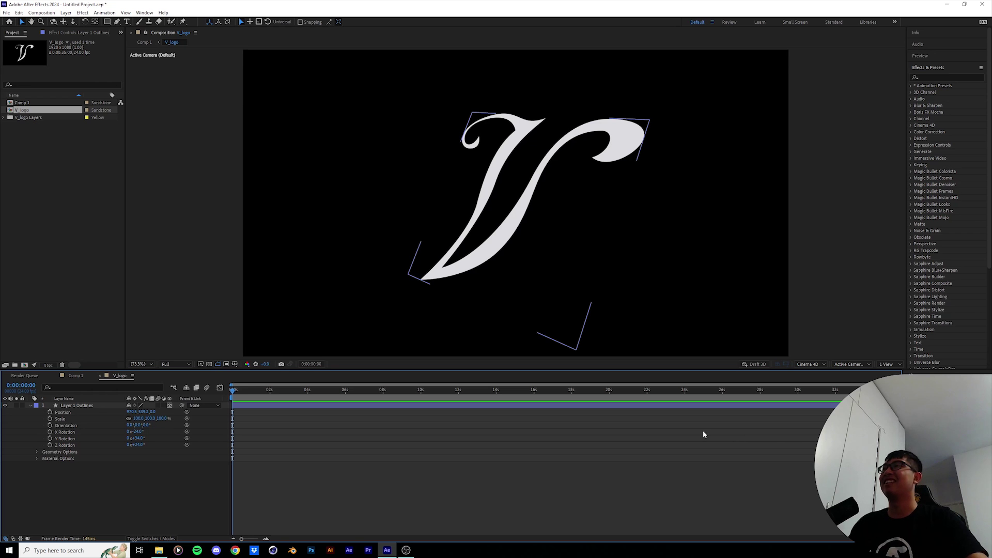
left_click(252, 392)
left_click_drag(253, 394, 200, 423)
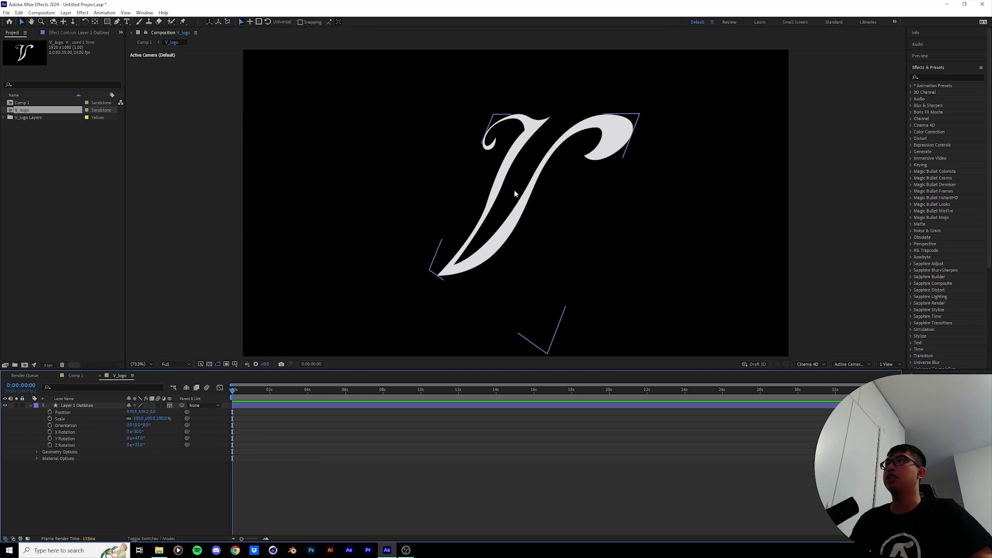
Step: Expand the full property groups of Layer 1 Outlines, collapse Transform and reveal the Geometry Options
left_click(36, 452)
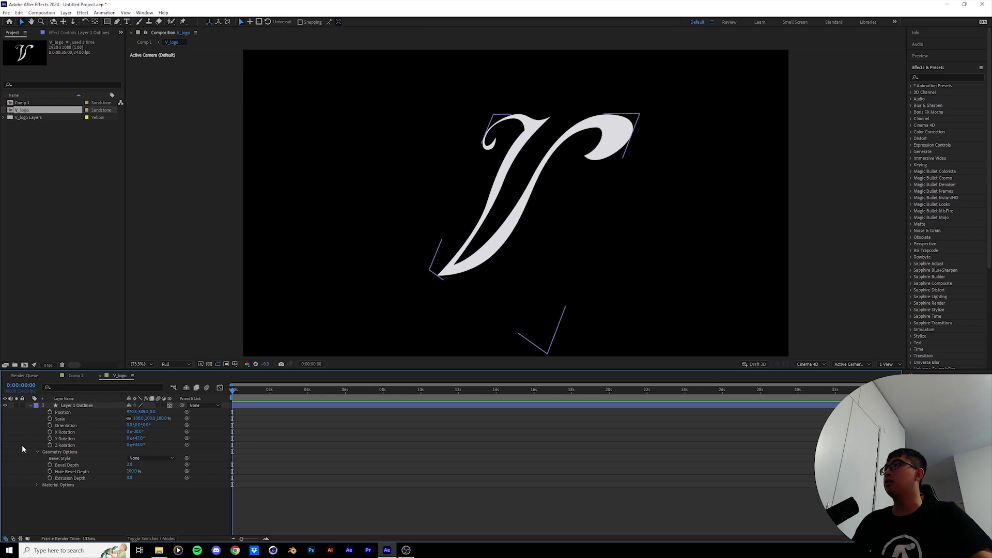
left_click(36, 452)
left_click(31, 405)
left_click(31, 405)
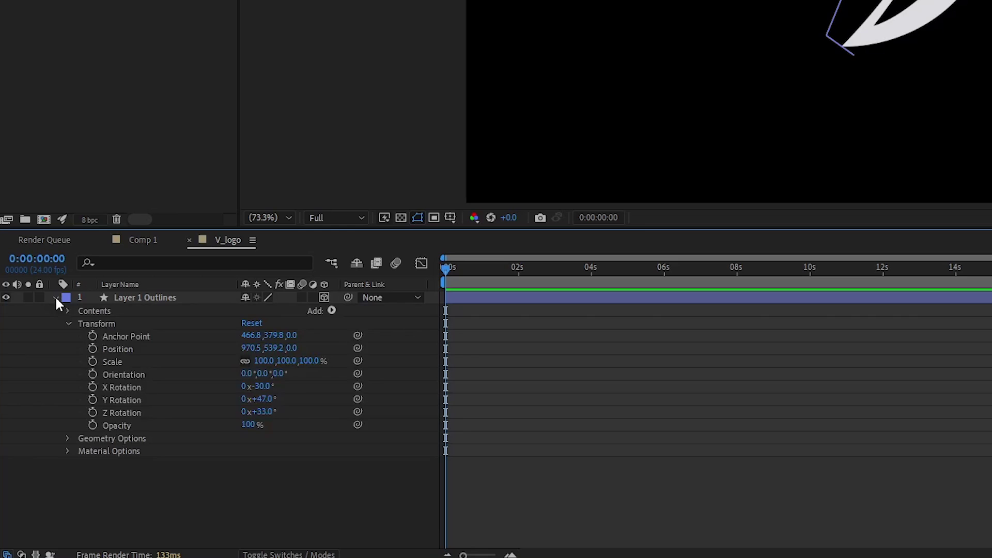
left_click(68, 323)
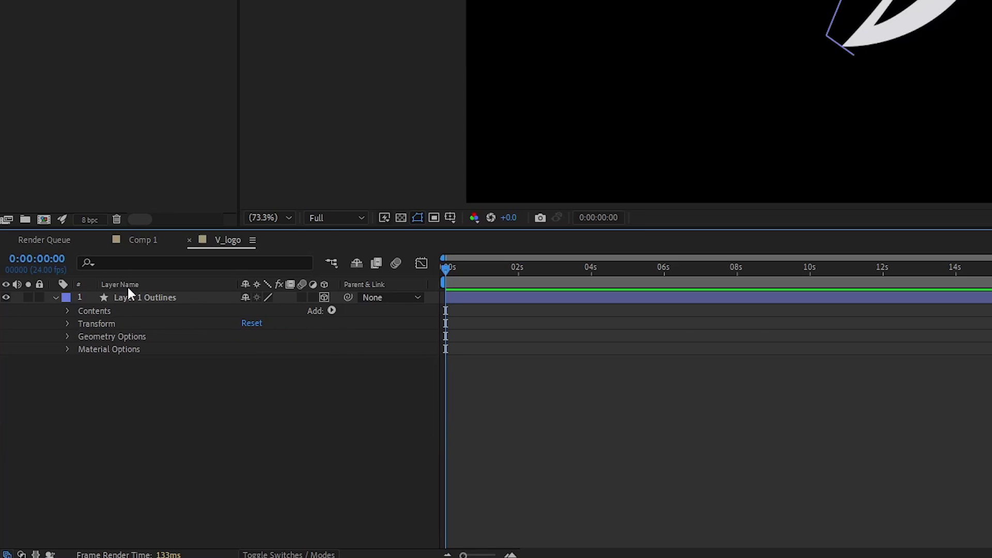
left_click(67, 337)
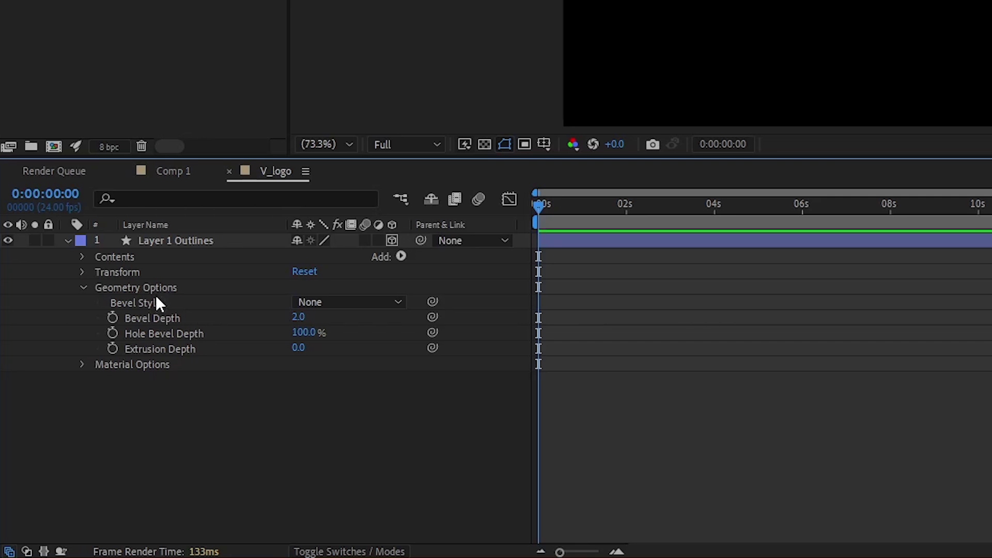
Step: Extrude the V logo by setting the Extrusion Depth of Layer 1 Outlines to 113
left_click(167, 349)
left_click(197, 362)
left_click_drag(296, 354, 354, 349)
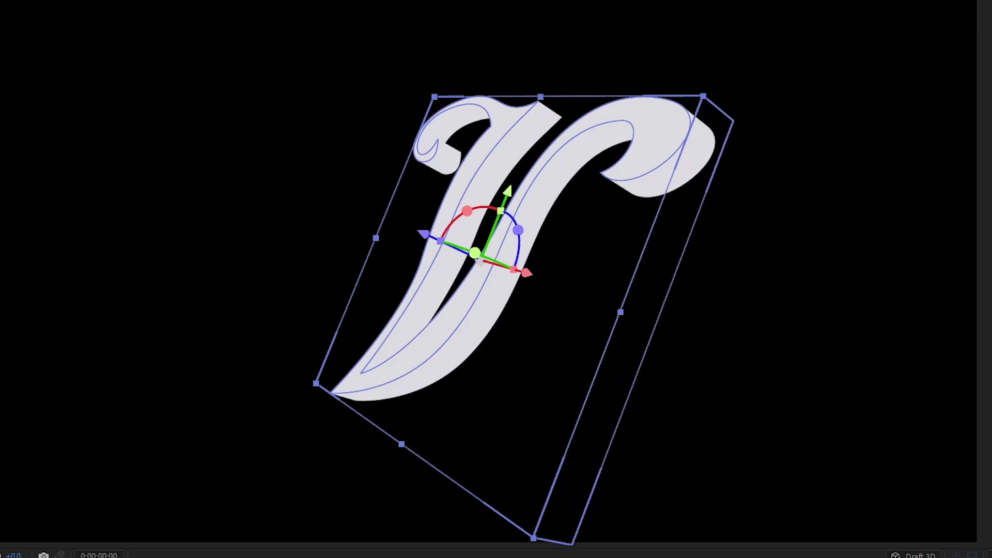
left_click_drag(160, 451, 174, 451)
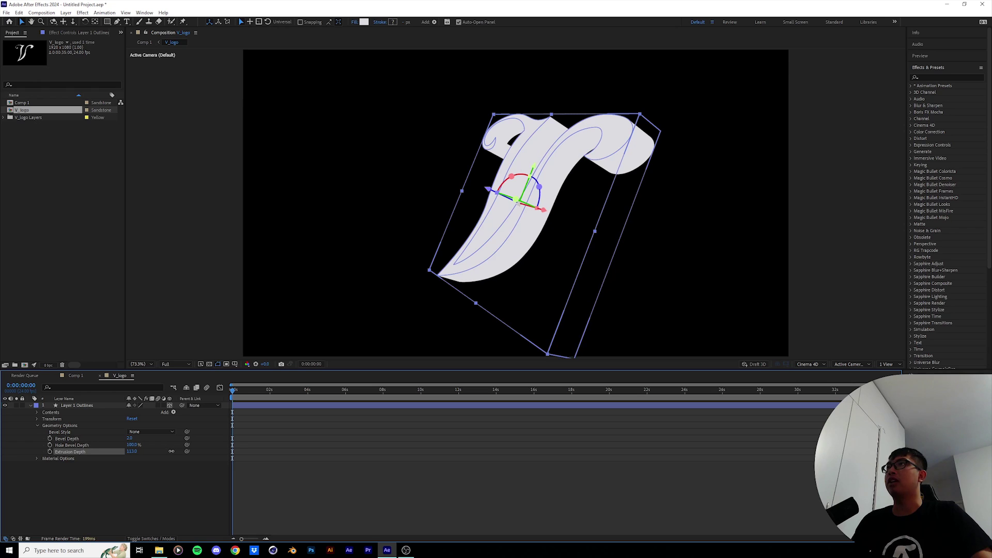
left_click(404, 420)
left_click(485, 263)
left_click(276, 407)
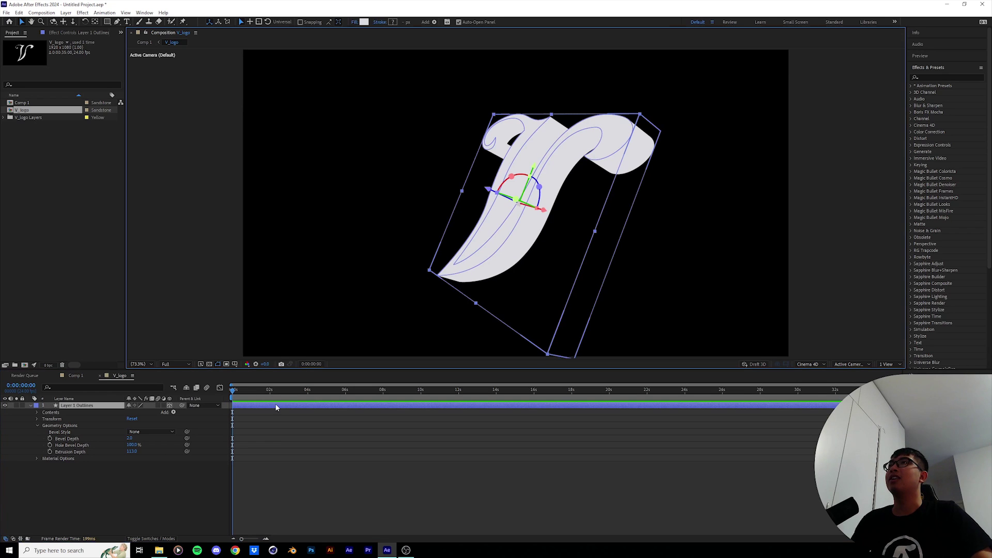
left_click(148, 464)
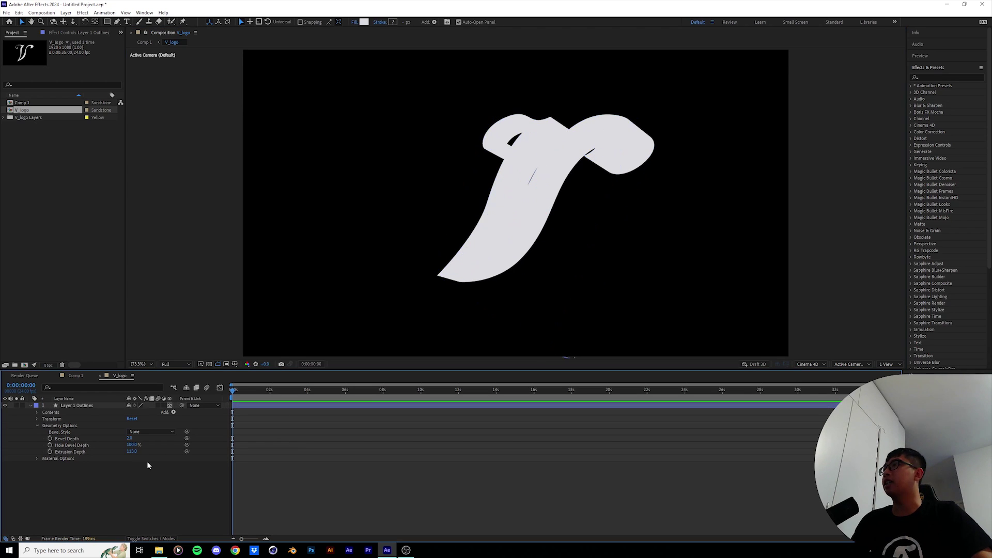
left_click(371, 457)
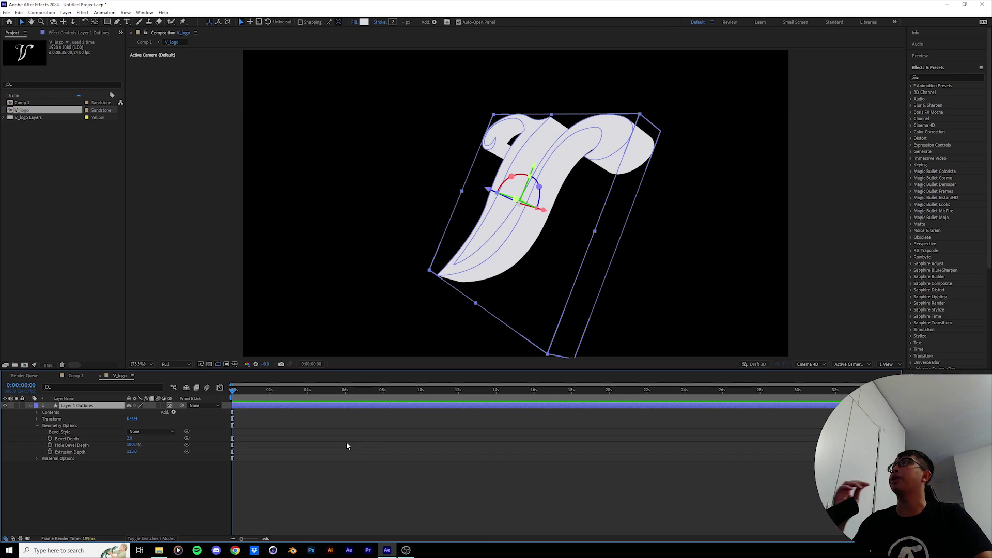
Step: Add a one-node camera to the V_logo composition with the 200mm preset
left_click(66, 12)
mouse_move(73, 22)
left_click(416, 97)
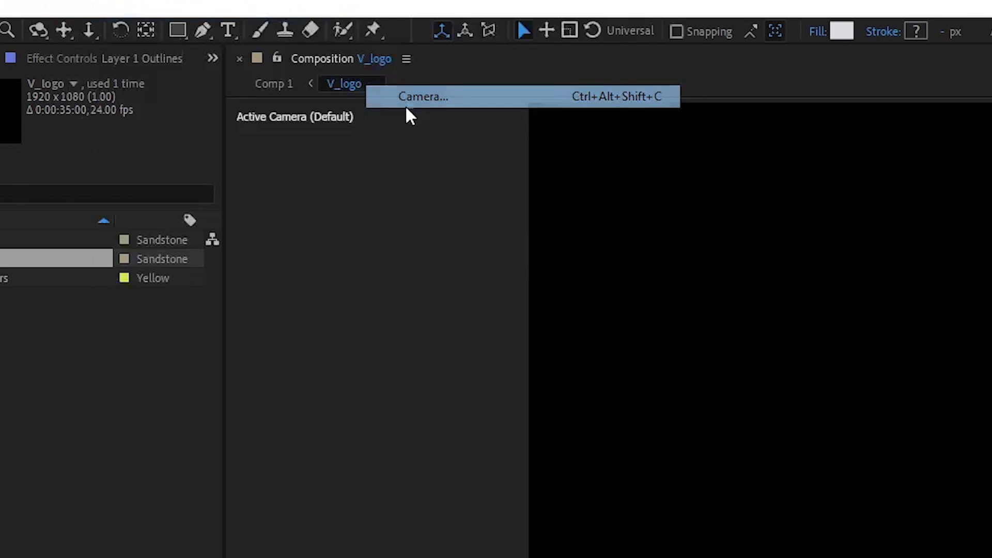
left_click(458, 203)
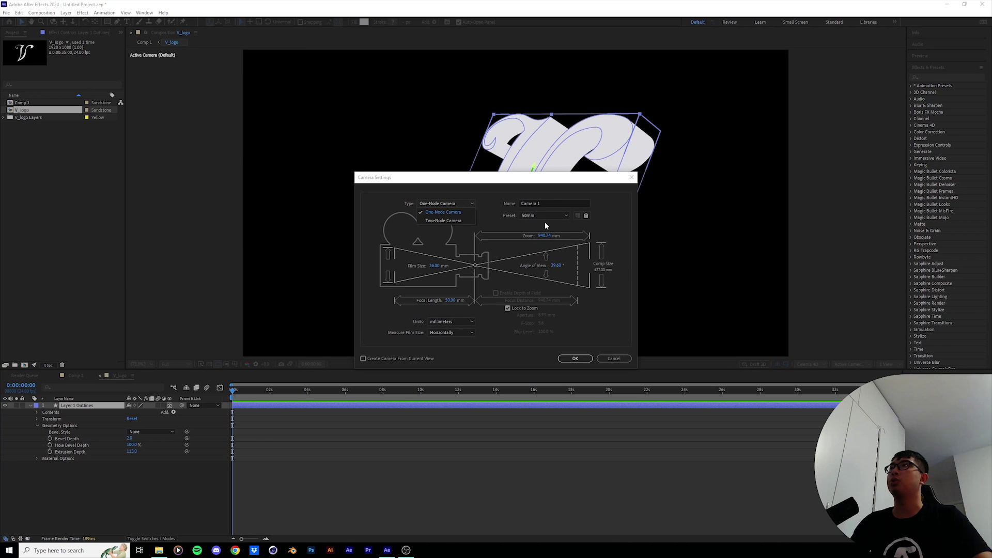
left_click(442, 212)
left_click(538, 216)
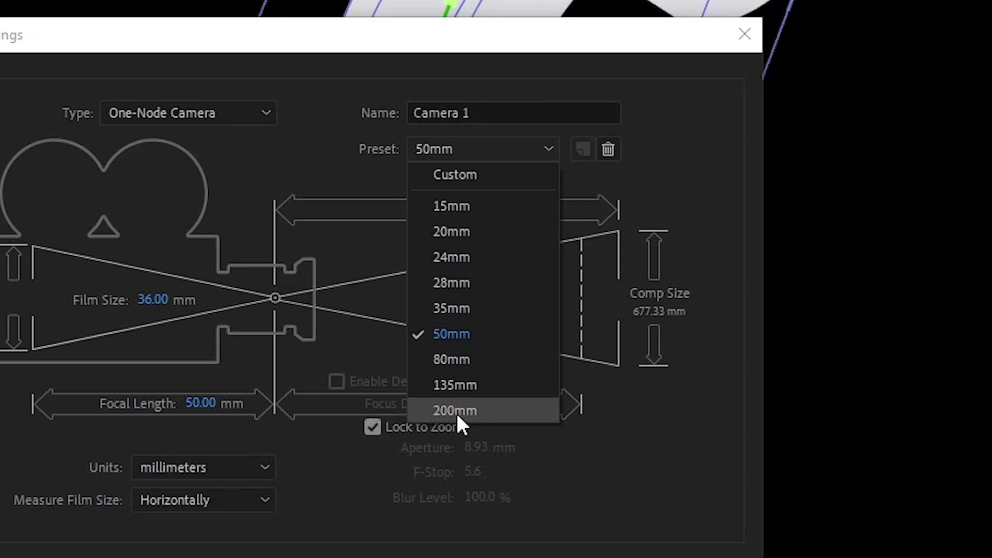
left_click(455, 411)
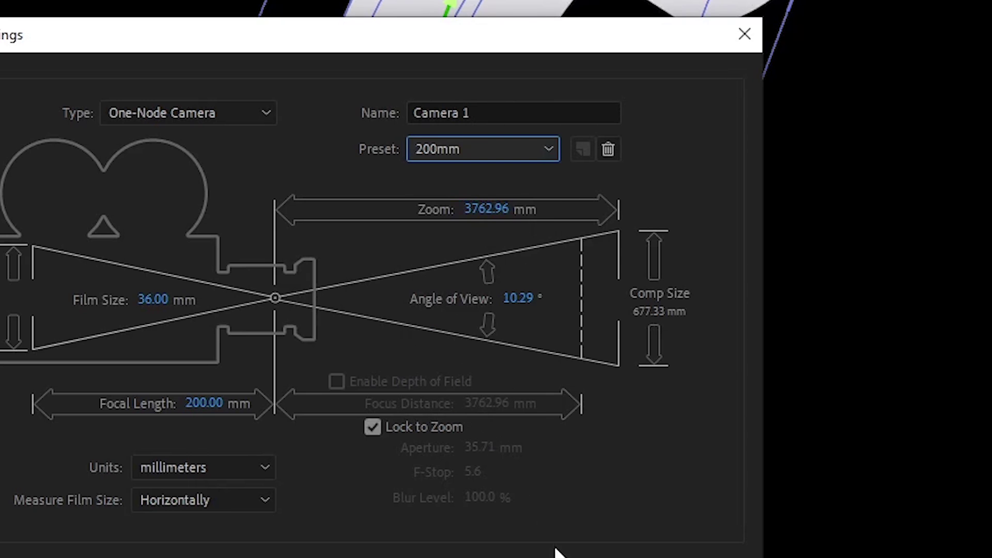
left_click(553, 553)
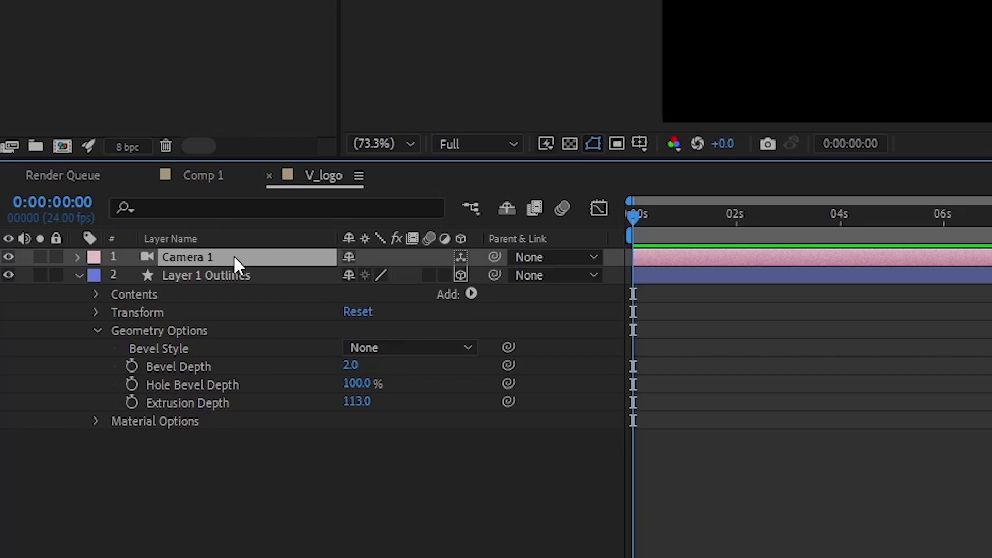
Step: Reveal the camera's Position and set its Z value to -13933.7 to reframe the logo
key("p")
left_click_drag(156, 411, 140, 414)
left_click_drag(380, 281, 75, 311)
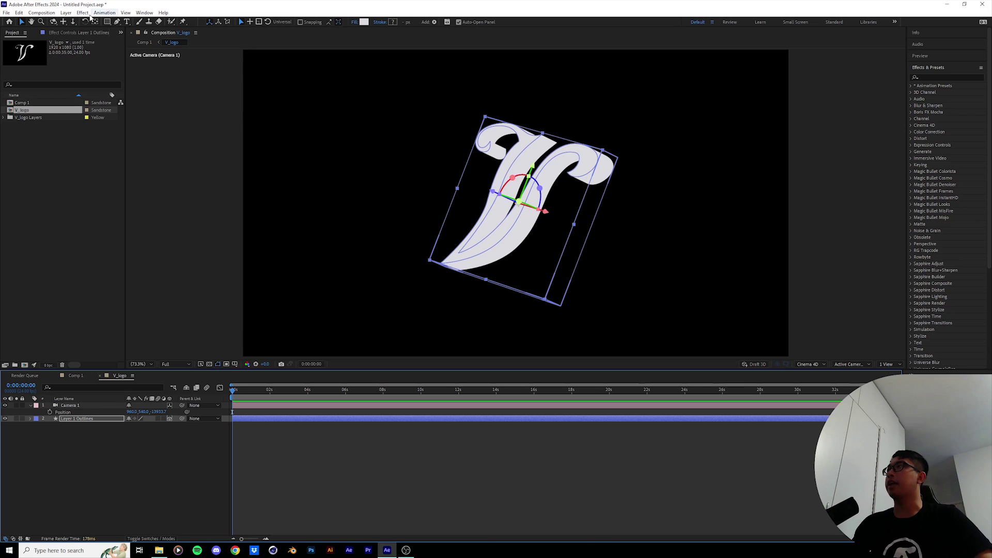
Step: Add a white point light with 100% intensity, no falloff and no shadow casting
left_click(65, 12)
mouse_move(103, 21)
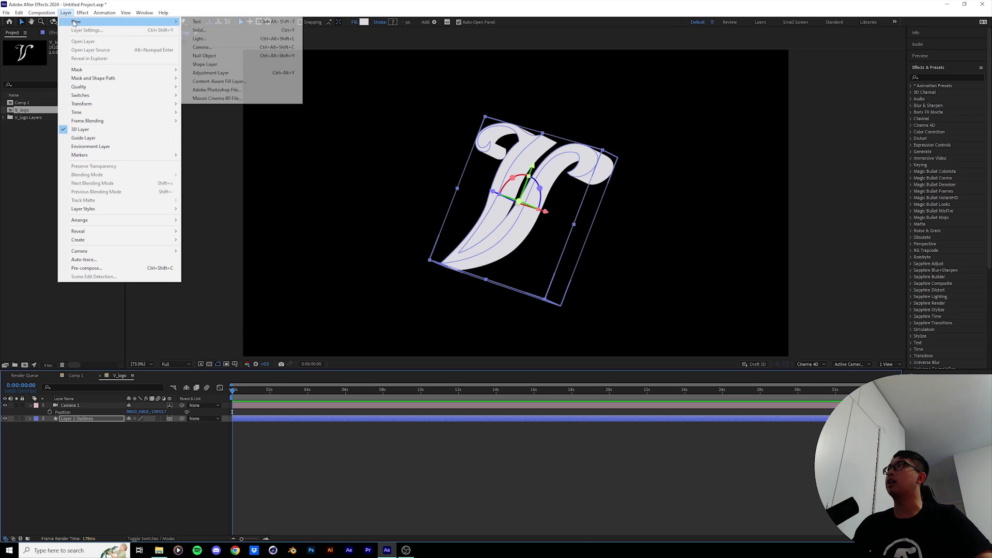
left_click(225, 41)
left_click(504, 204)
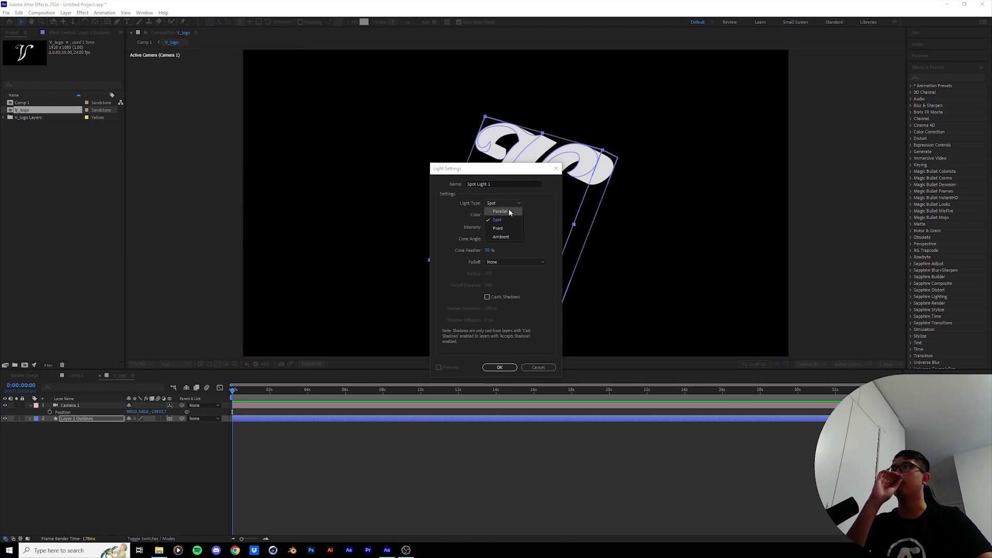
left_click(513, 230)
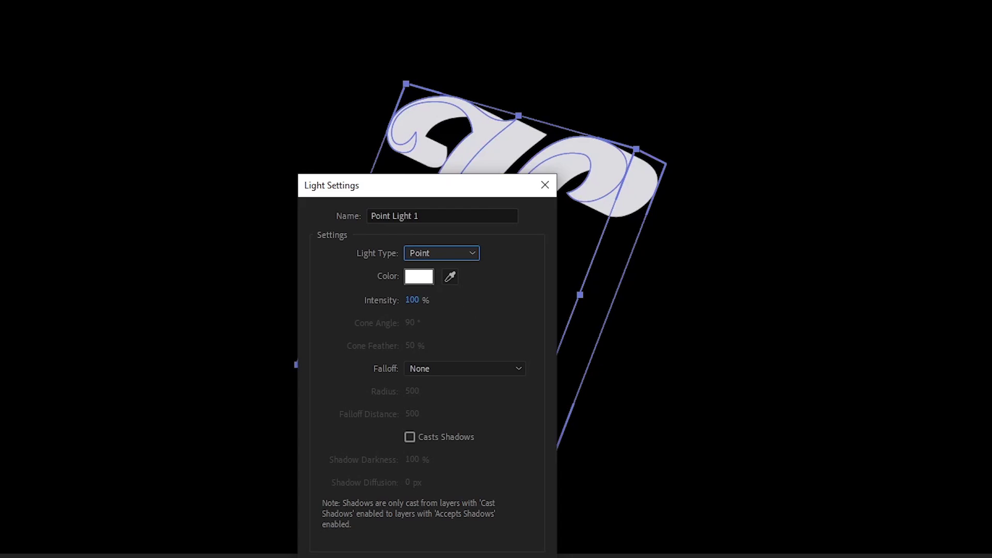
key("Return")
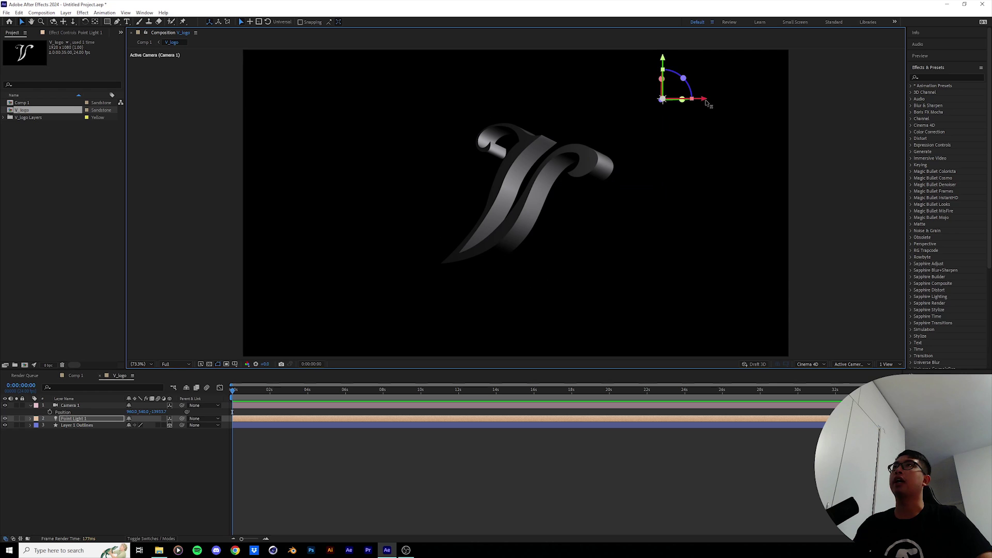
Step: Move Point Light 1 farther to the upper right of the logo and raise its intensity to about 173%
left_click_drag(716, 99, 795, 98)
key("t")
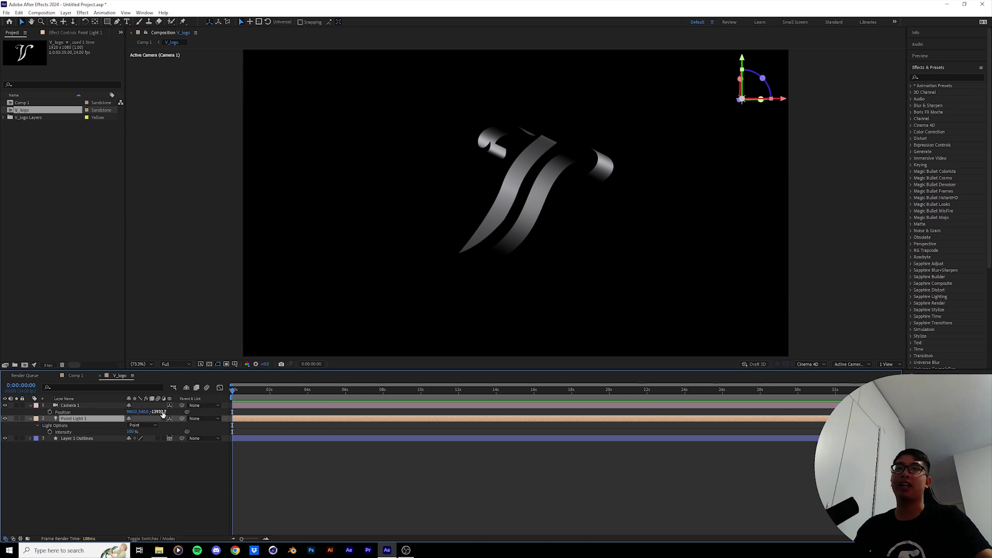
left_click_drag(131, 431, 158, 432)
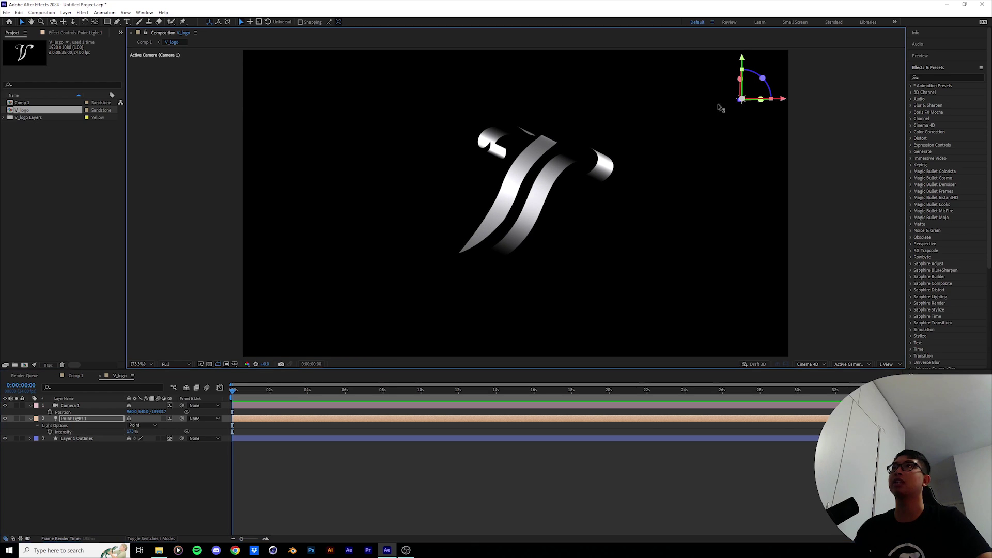
left_click_drag(720, 104, 729, 105)
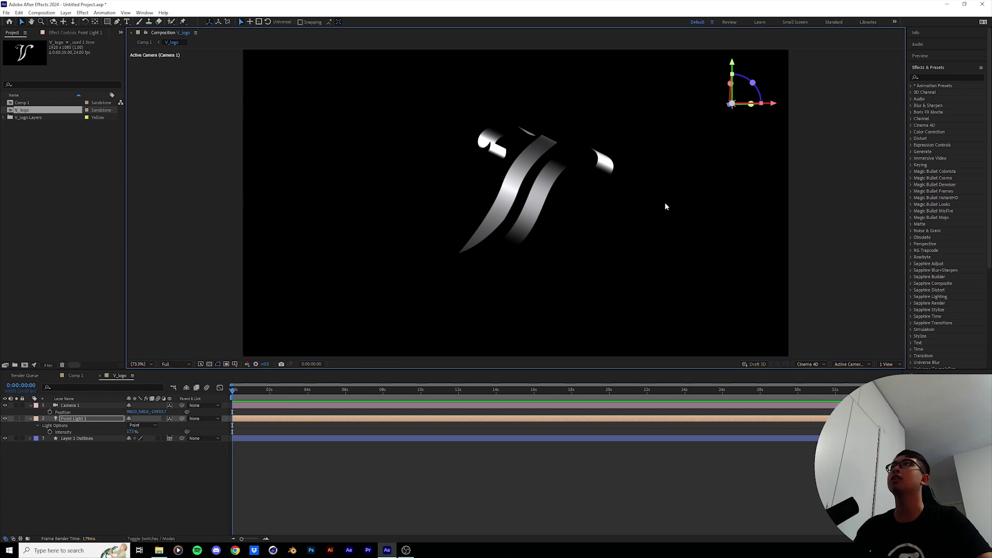
Step: Duplicate Point Light 1 and move the copy to the upper left of the logo
left_click(86, 419)
key("ctrl+d")
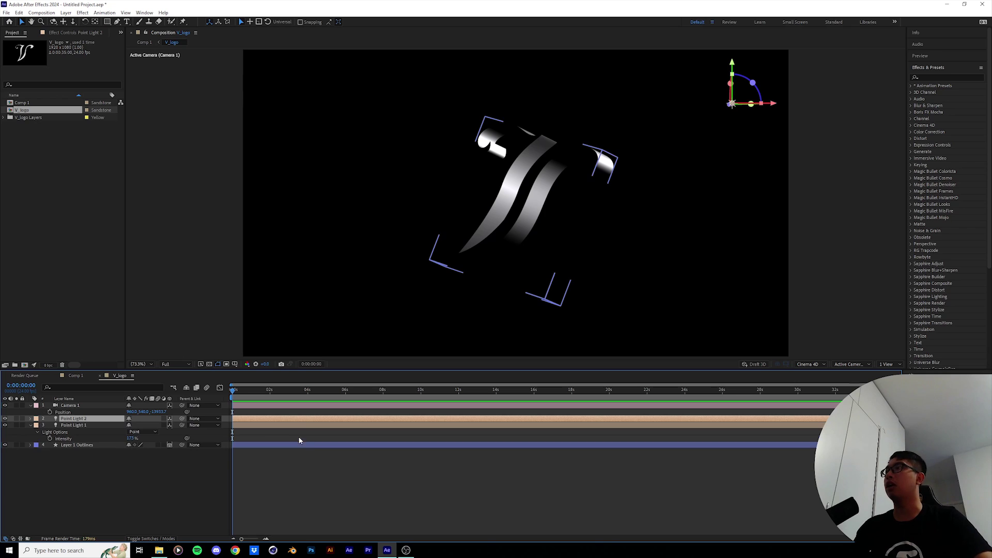
left_click_drag(775, 106, 334, 151)
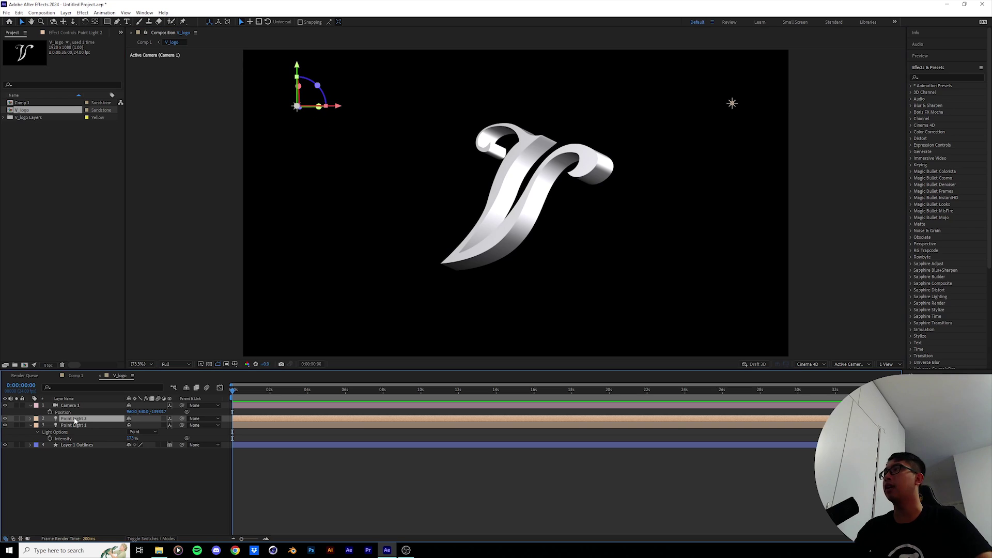
Step: Try a third point light below the logo at about 44% intensity, and delete it
key("ctrl+d")
left_click_drag(298, 77, 542, 323)
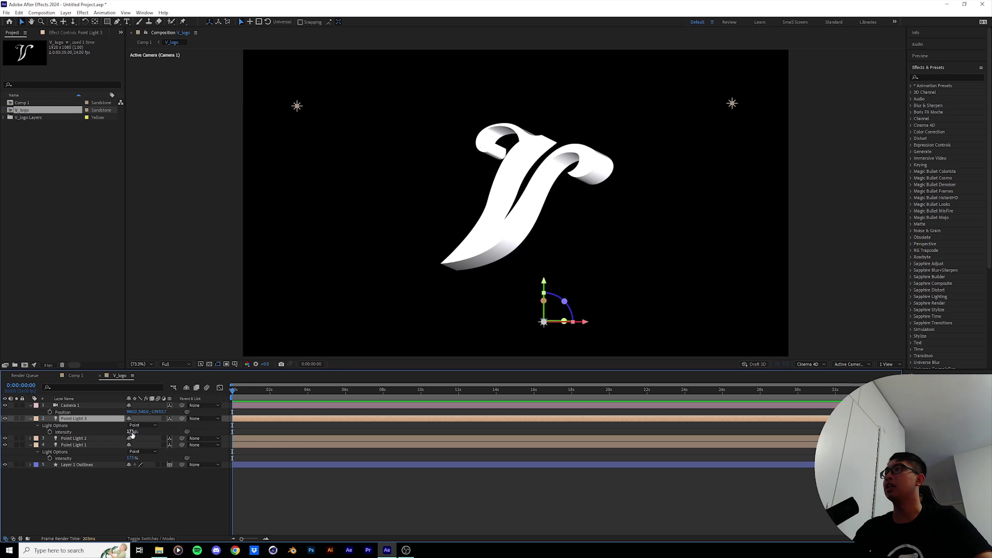
left_click_drag(131, 433, 82, 433)
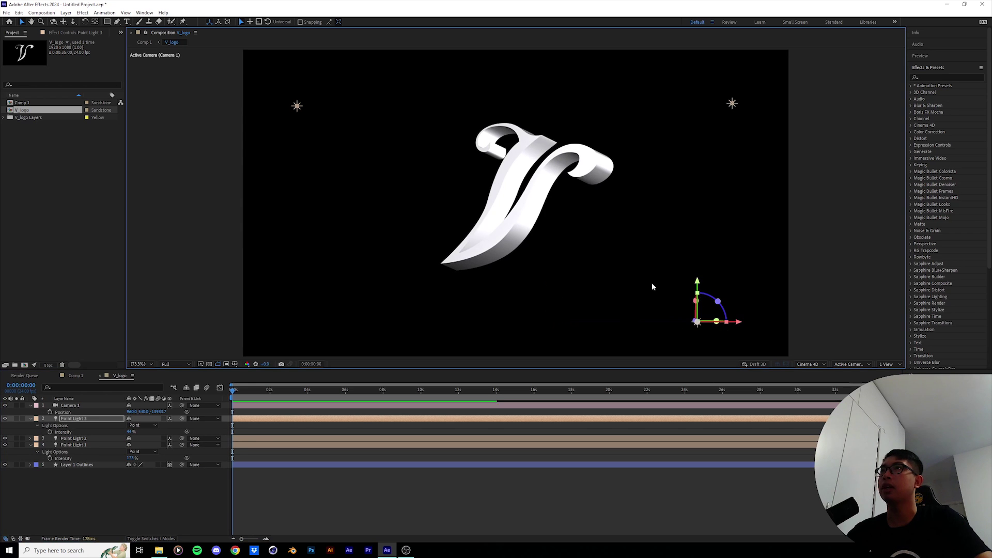
key("Delete")
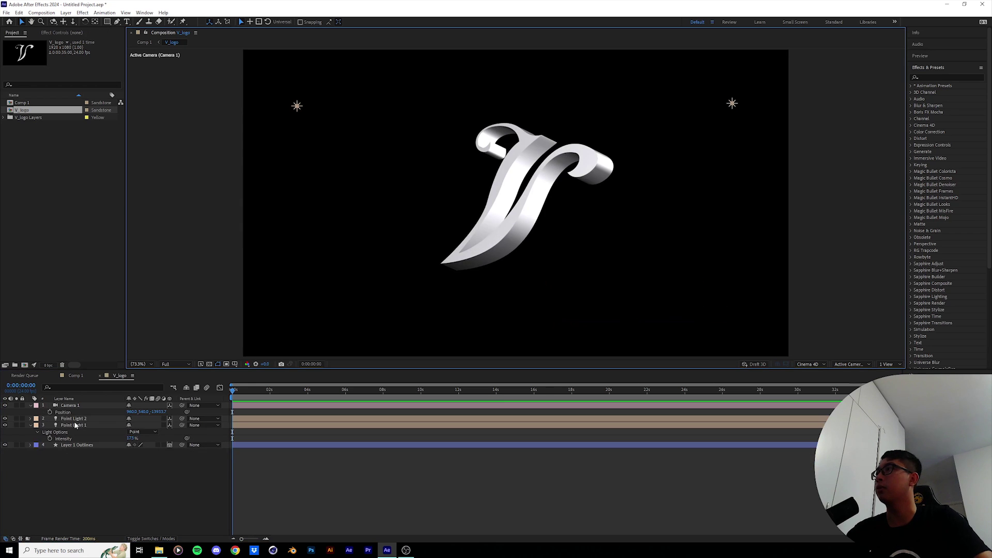
Step: Set the intensity of Point Light 2 to about 202% and Point Light 1 to about 42%
left_click(76, 419)
key("t")
left_click_drag(131, 432, 174, 430)
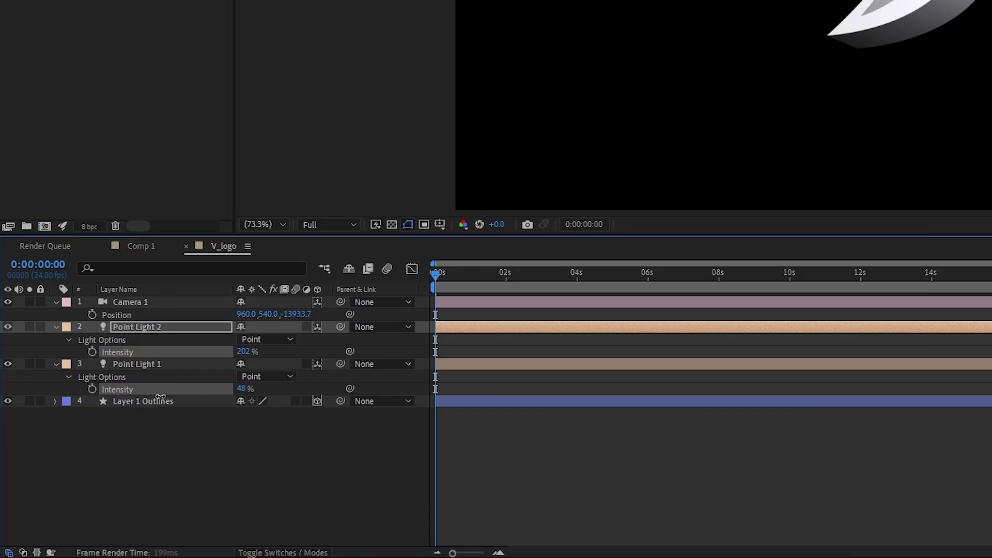
left_click_drag(160, 396, 155, 397)
Step: Reposition Point Light 1 to the lower right of the logo and adjust its depth along the Z axis
left_click(137, 364)
mouse_move(732, 70)
left_mouse_down()
mouse_move(717, 231)
mouse_move(727, 161)
mouse_move(723, 200)
mouse_move(643, 240)
mouse_move(672, 239)
left_mouse_up()
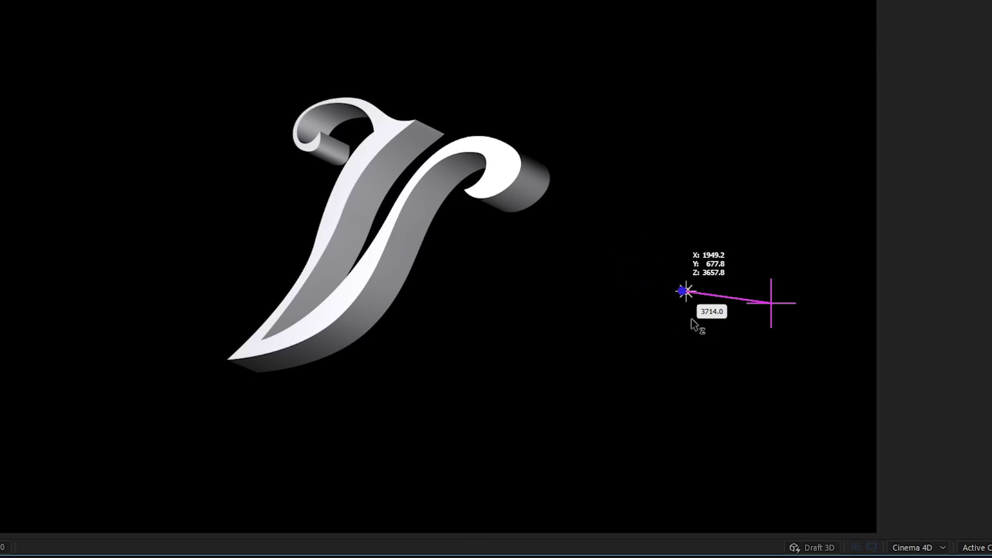
left_click_drag(692, 325, 773, 334)
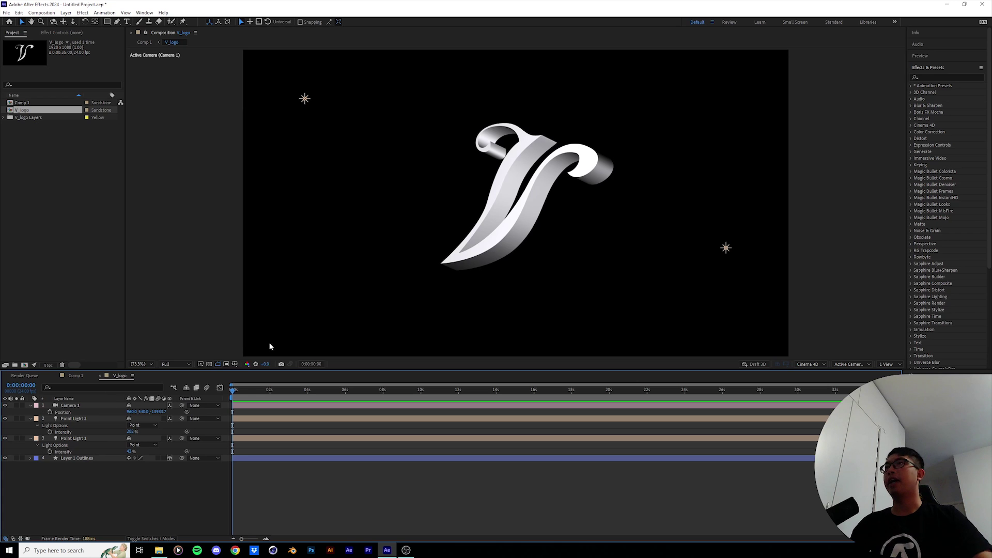
left_click(494, 233)
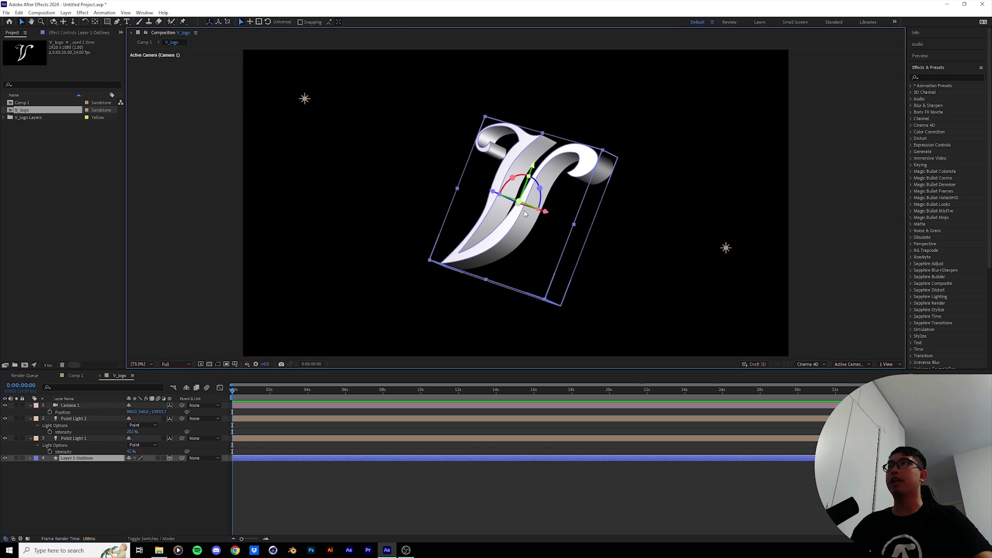
left_click(305, 100)
left_click(726, 248)
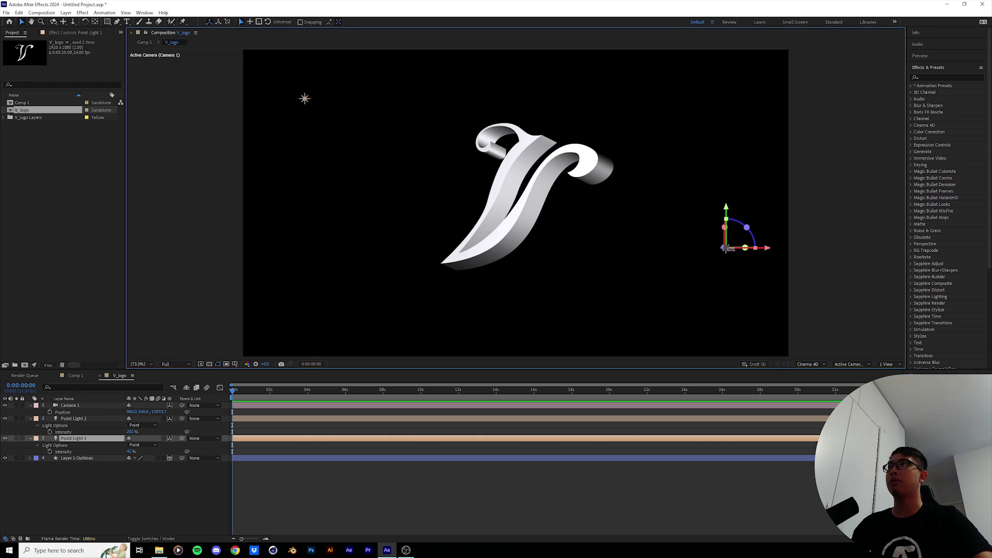
Step: Set the bevel style of the Layer 1 Outlines layer to Angular in its geometry options
left_click(72, 458)
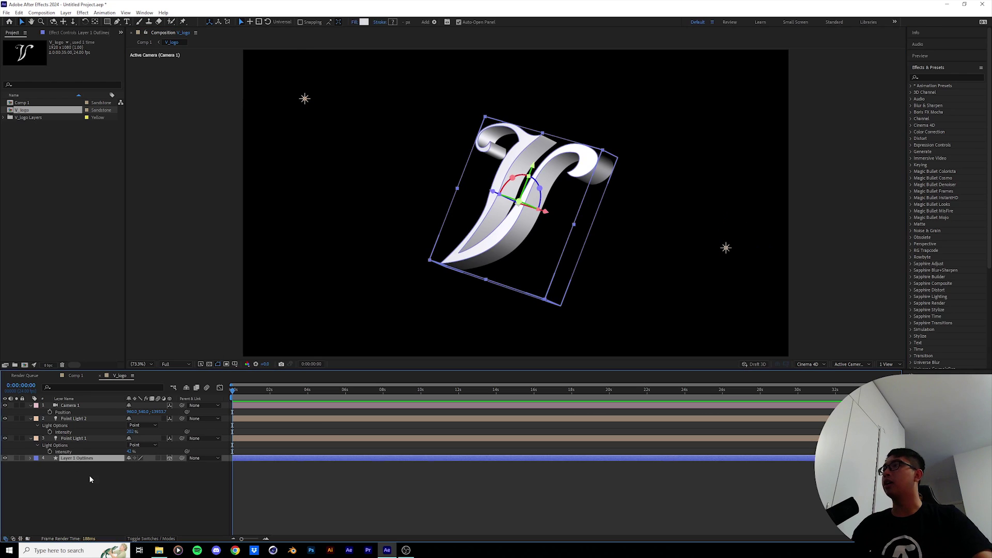
left_click(28, 458)
scroll(56, 492, "down", 1)
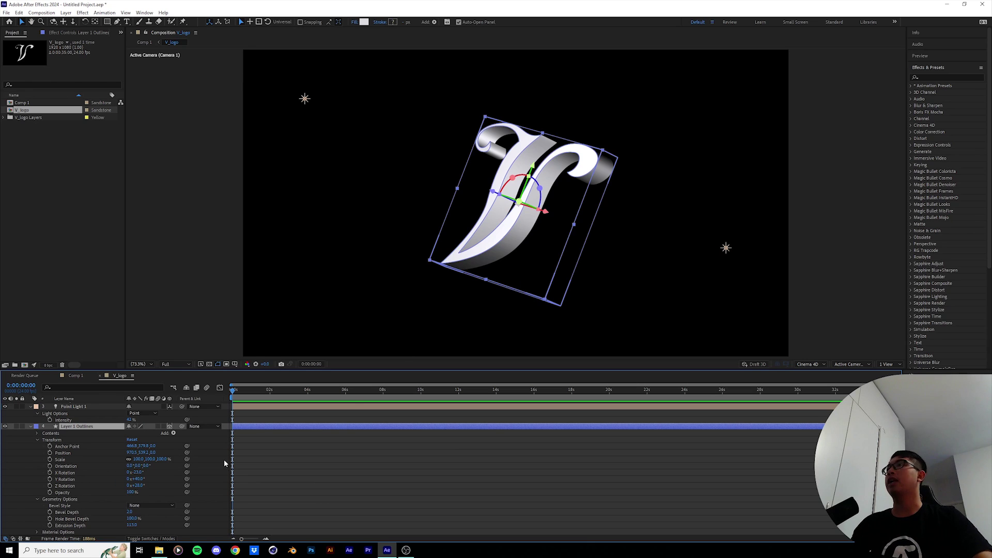
left_click(238, 464)
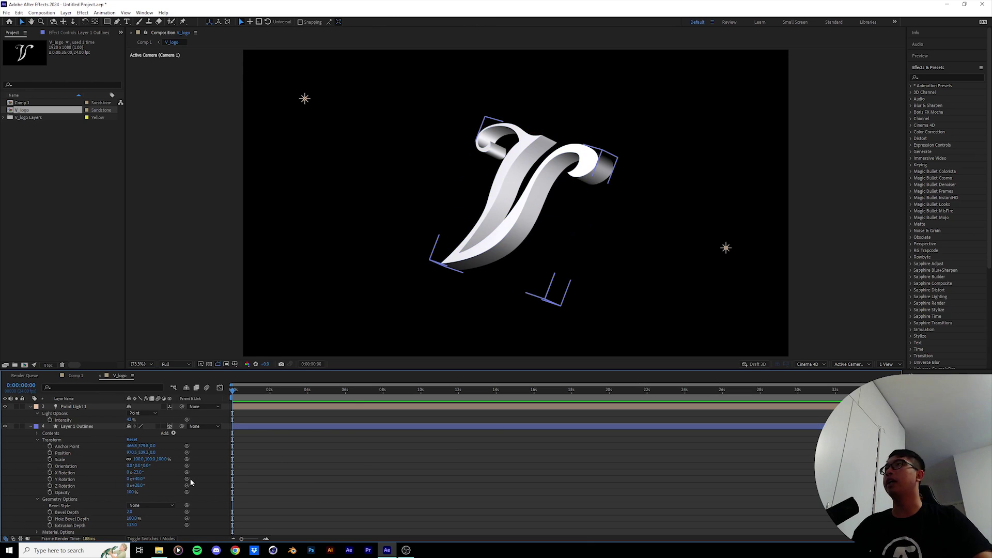
left_click(154, 508)
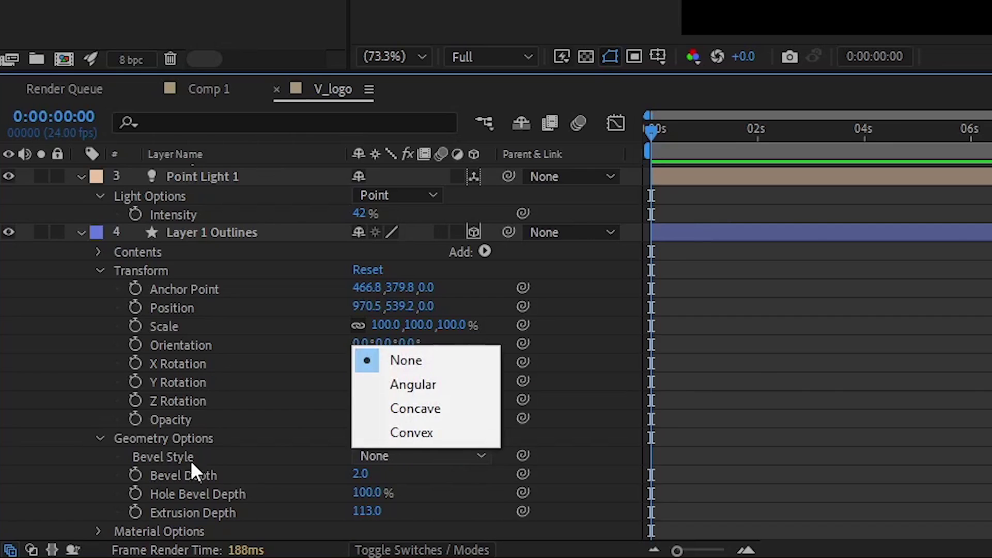
left_click(437, 393)
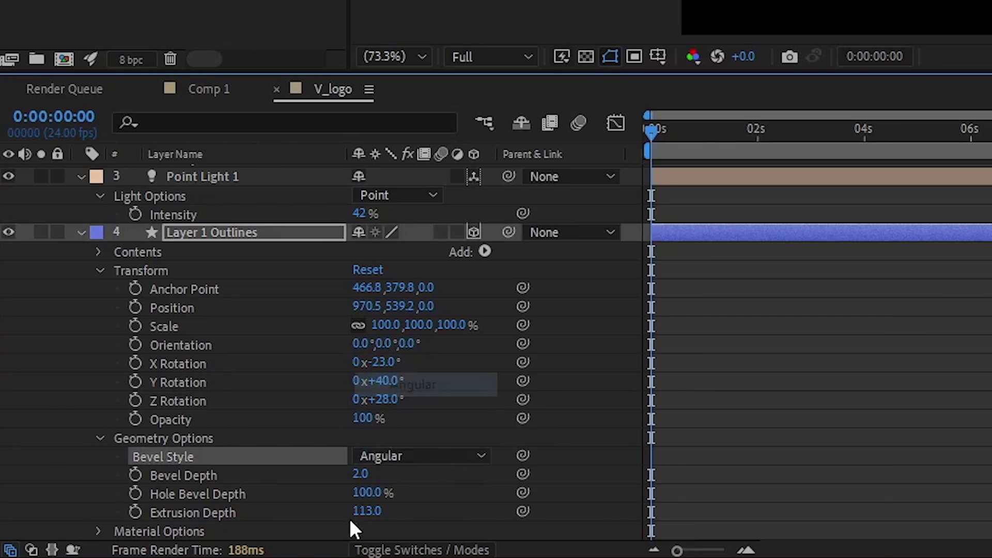
Step: Try a bevel depth of about 1.3 on the logo and inspect its edges up close
left_click_drag(366, 475, 365, 478)
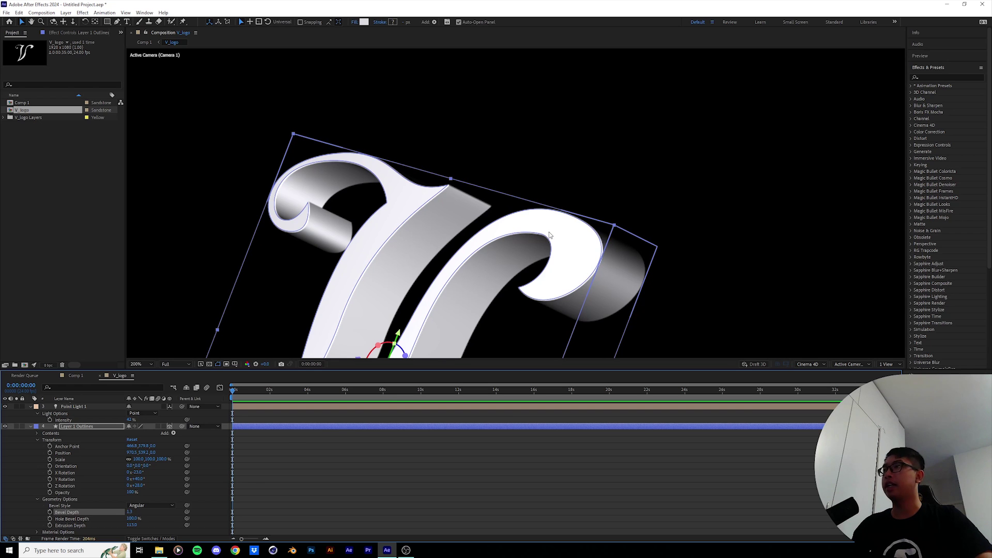
key("space")
left_click_drag(457, 279, 607, 234)
left_click(435, 454)
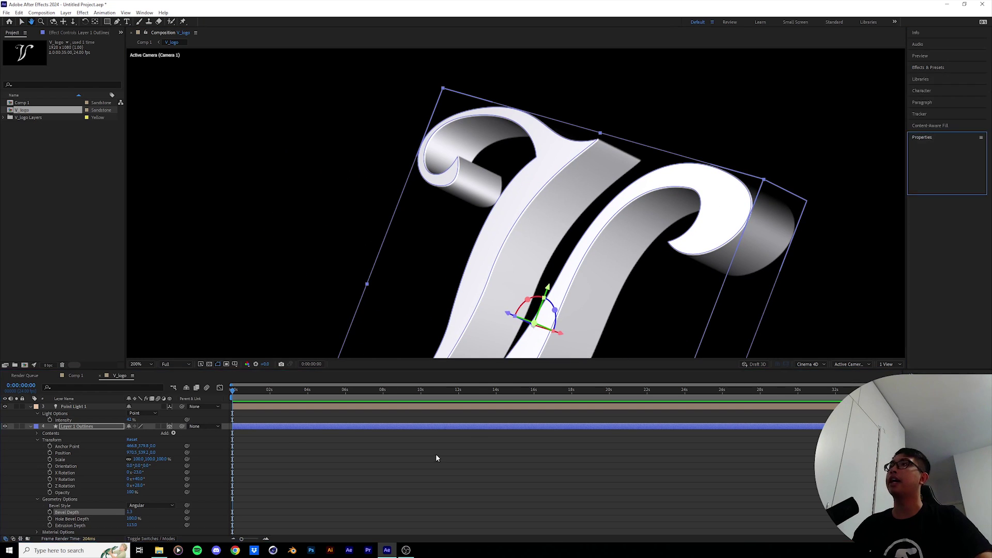
key("v")
scroll(493, 187, "down", 1)
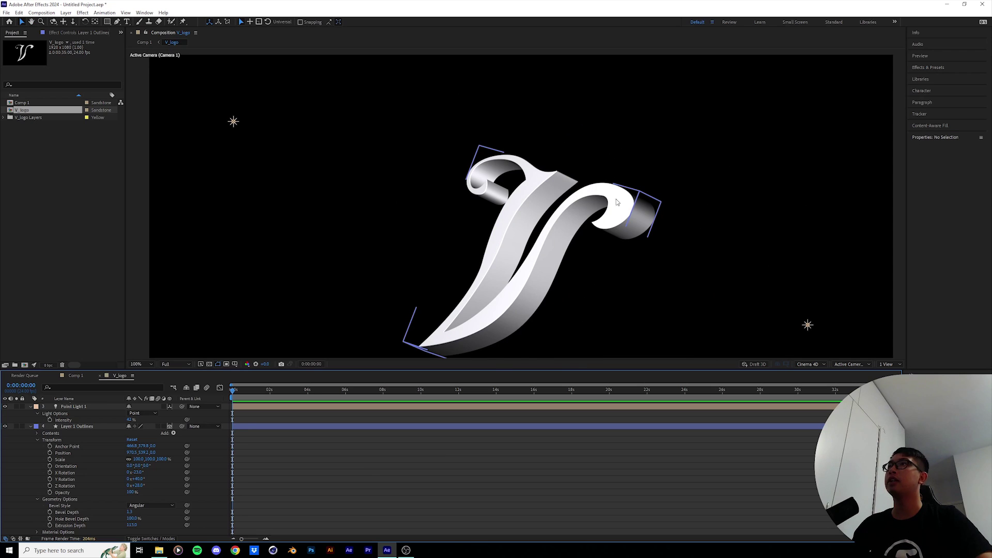
Step: Try a bevel depth of about 10 and examine the bevelled edges along the logo's strokes
key("period")
left_click_drag(130, 512, 173, 512)
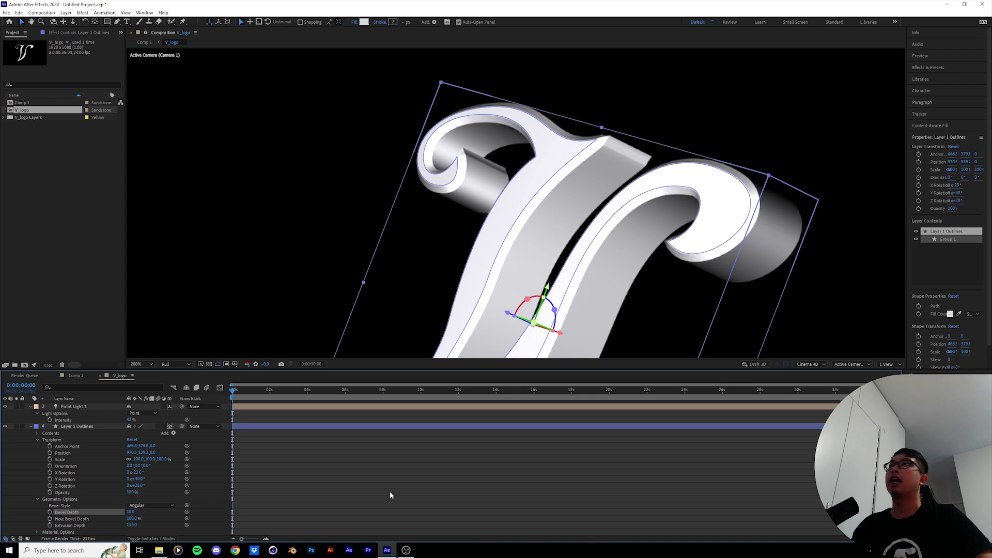
left_click(390, 495)
key("comma")
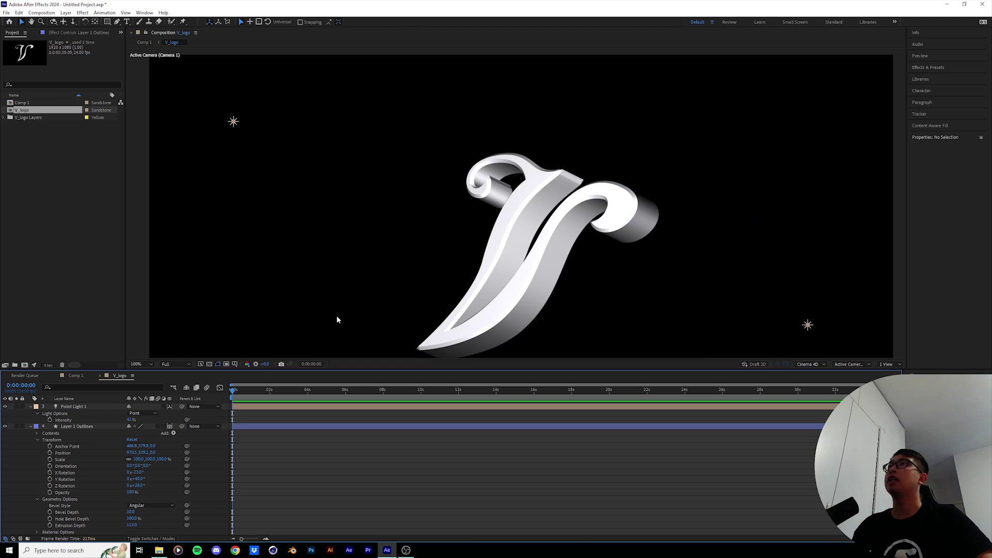
left_click_drag(473, 292, 473, 294)
scroll(473, 293, "up", 4)
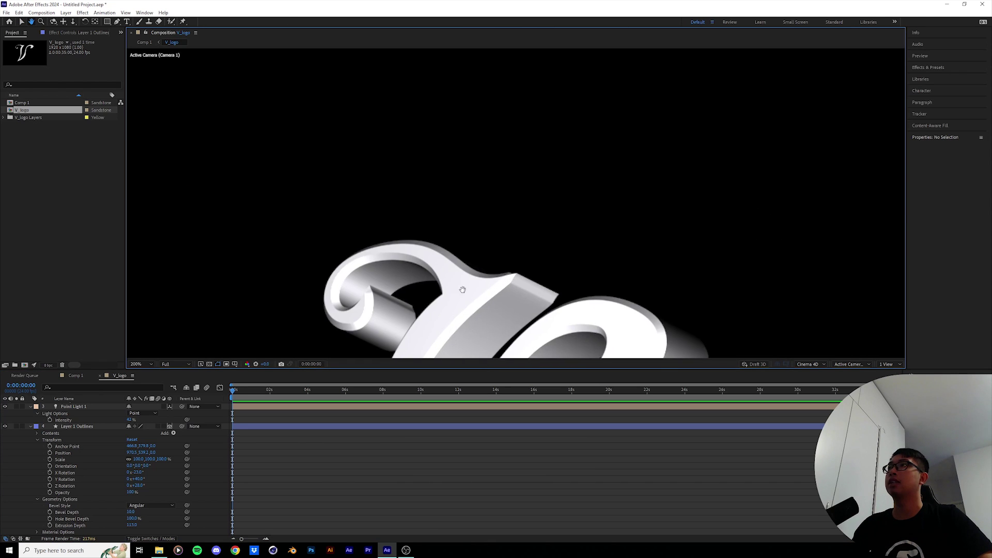
left_click_drag(634, 305, 387, 85)
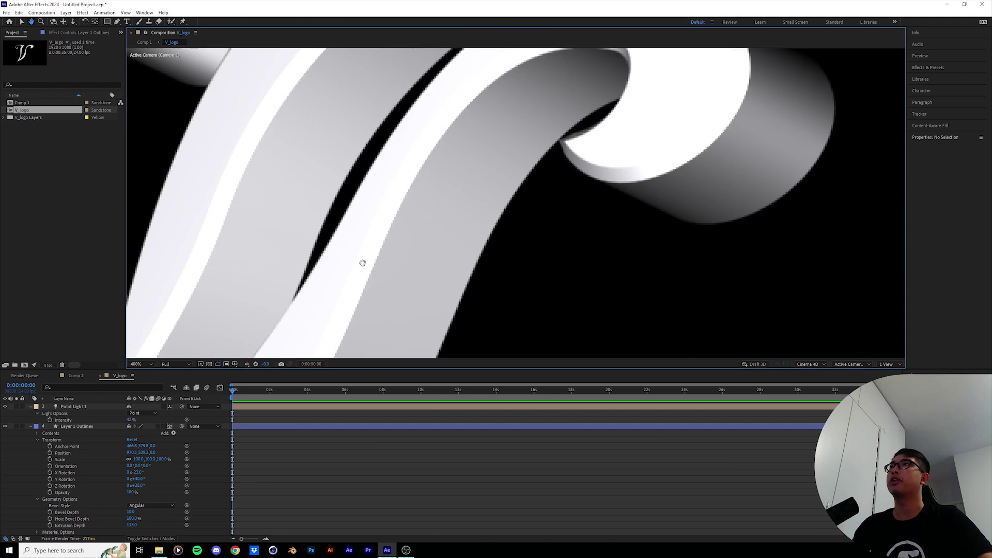
left_click_drag(362, 264, 538, 124)
left_click_drag(445, 281, 451, 405)
Step: Fit the whole composition in view and set the logo's bevel depth to about 1.6
left_click(136, 364)
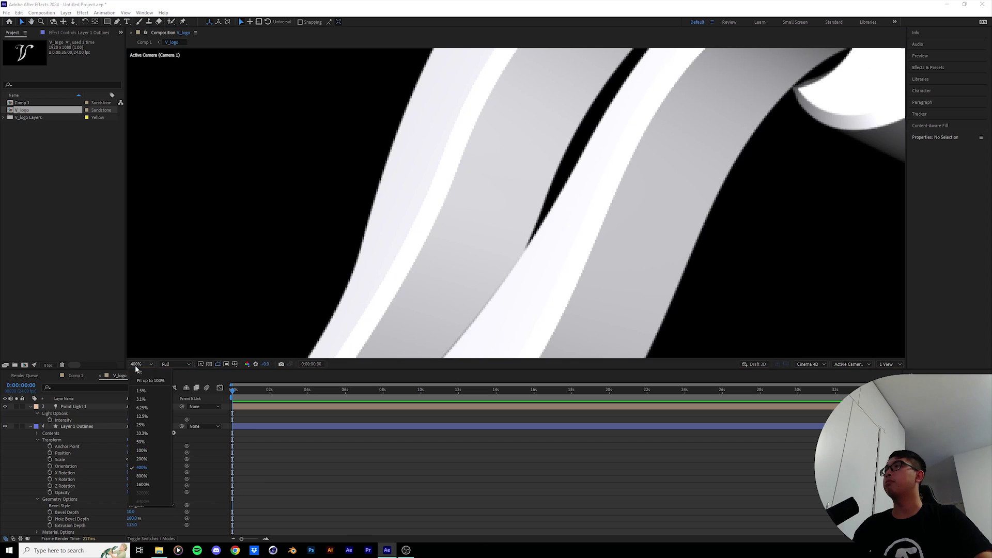
left_click(141, 376)
left_click_drag(132, 512, 99, 517)
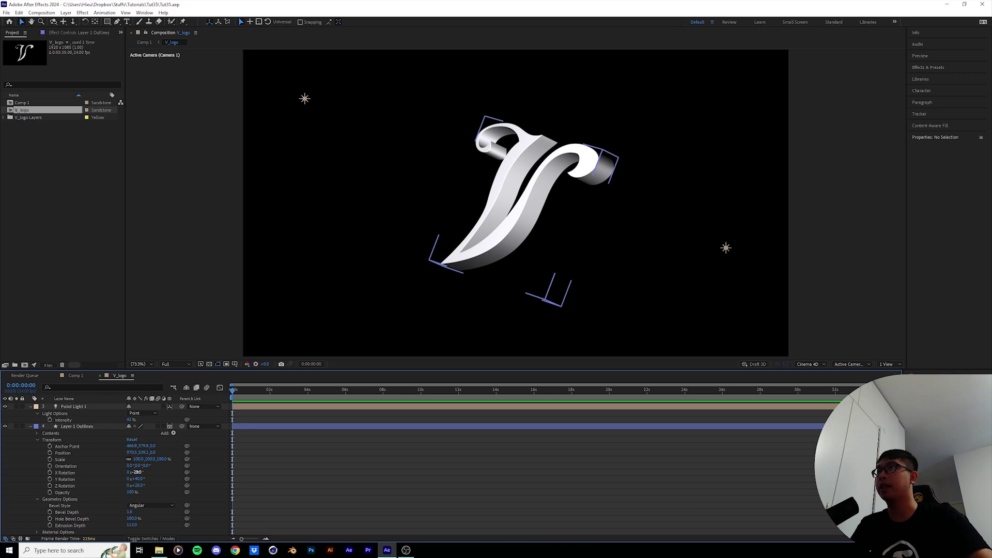
Step: Undo a trial X rotation and keyframe the logo's Y rotation at 68° on the first frame
mouse_move(137, 472)
left_mouse_down()
mouse_move(157, 470)
mouse_move(137, 484)
mouse_move(154, 479)
left_mouse_up()
key("ctrl+z")
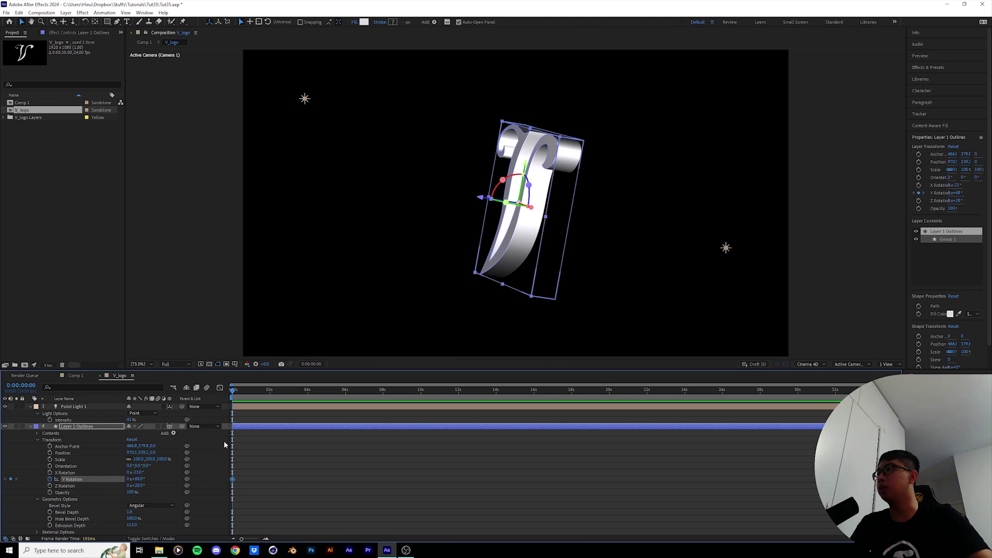
left_click(238, 489)
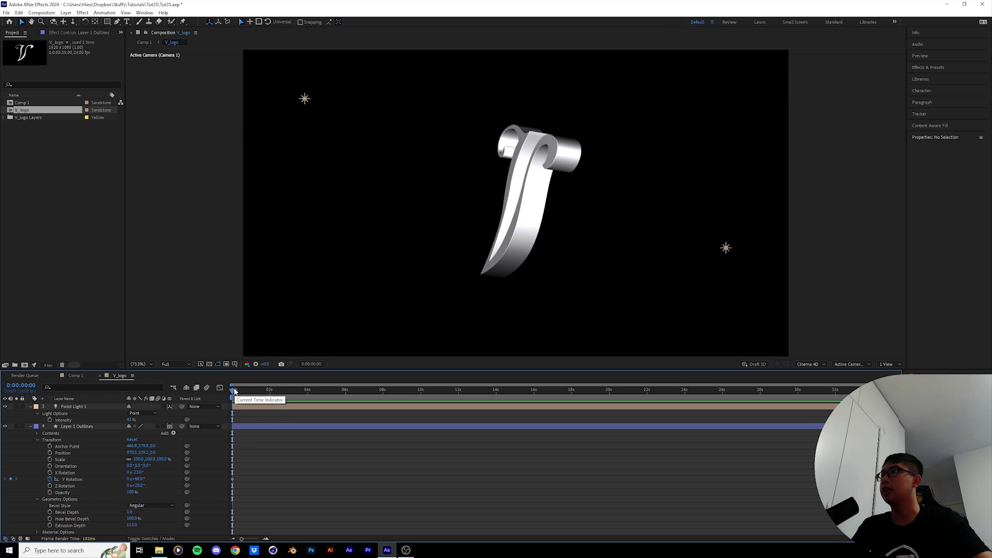
Step: Add a Y rotation keyframe of -62°, place it at 10 seconds, and end the work area there
key("space")
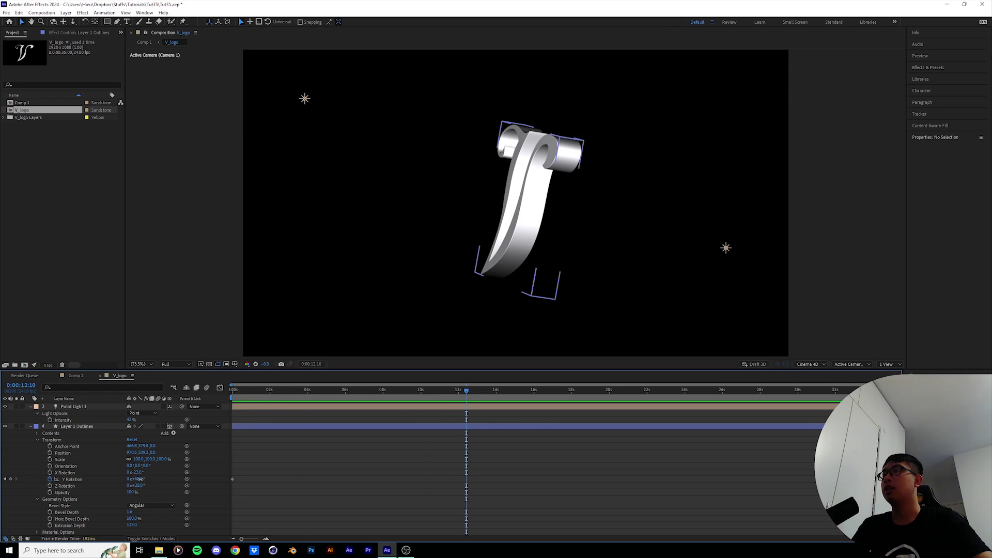
left_click_drag(139, 480, 90, 480)
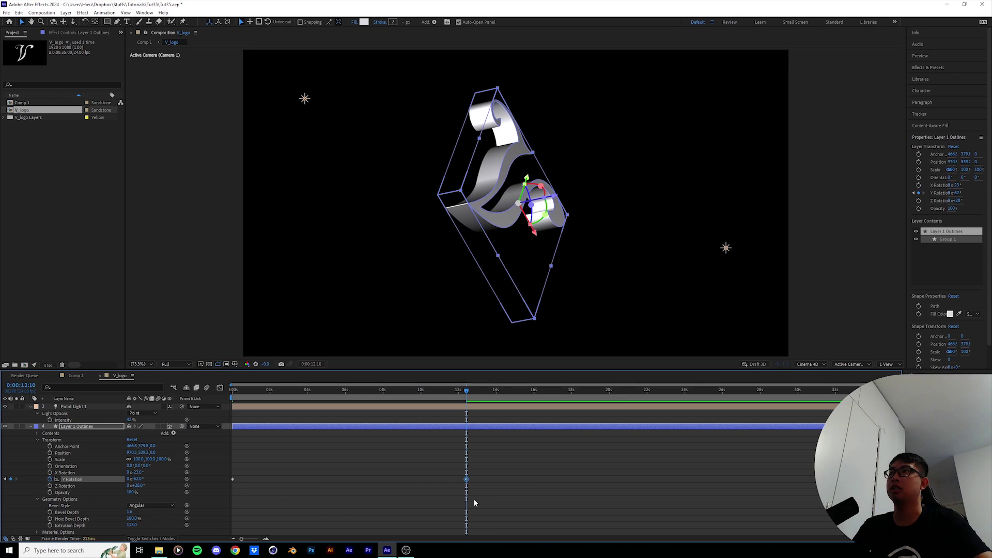
left_click_drag(466, 479, 421, 479)
left_click(420, 392)
key("Page_Up")
key("n")
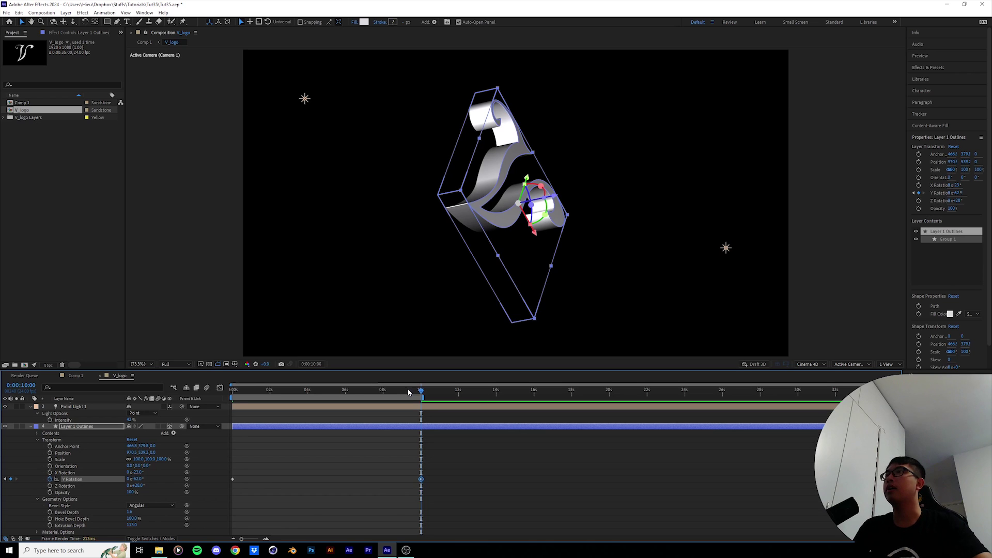
Step: Preview the logo's rotation animation and check how the light moves across its faces
key("space")
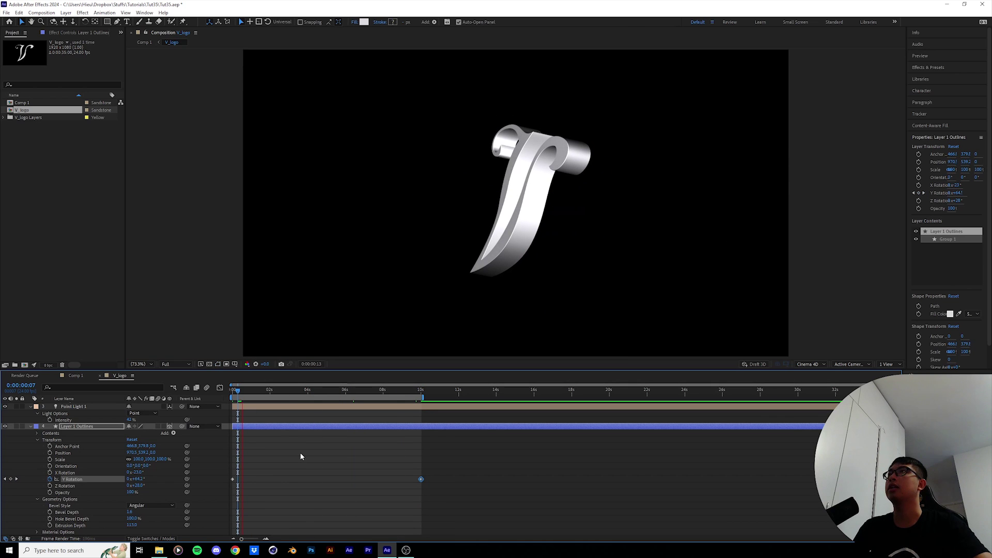
left_click(276, 397)
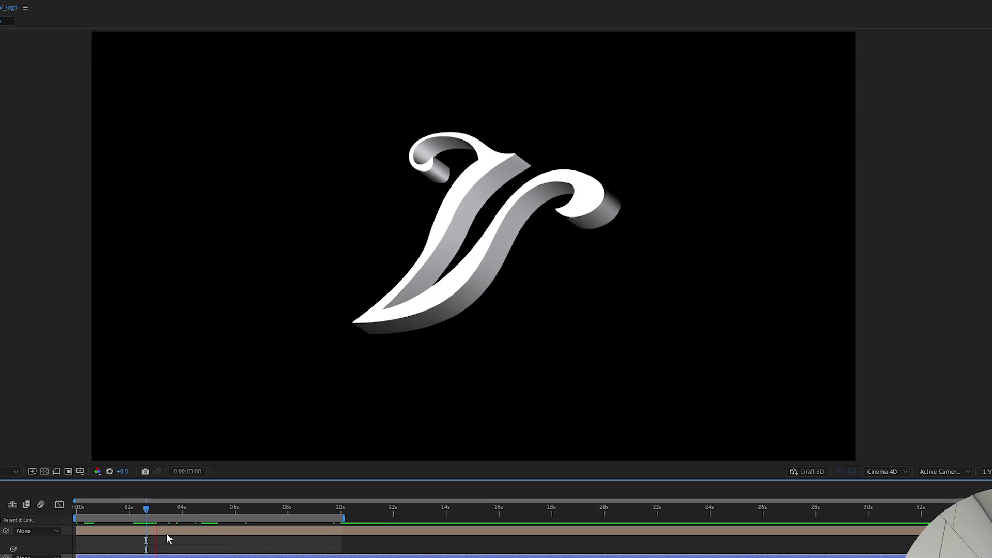
left_click(134, 507)
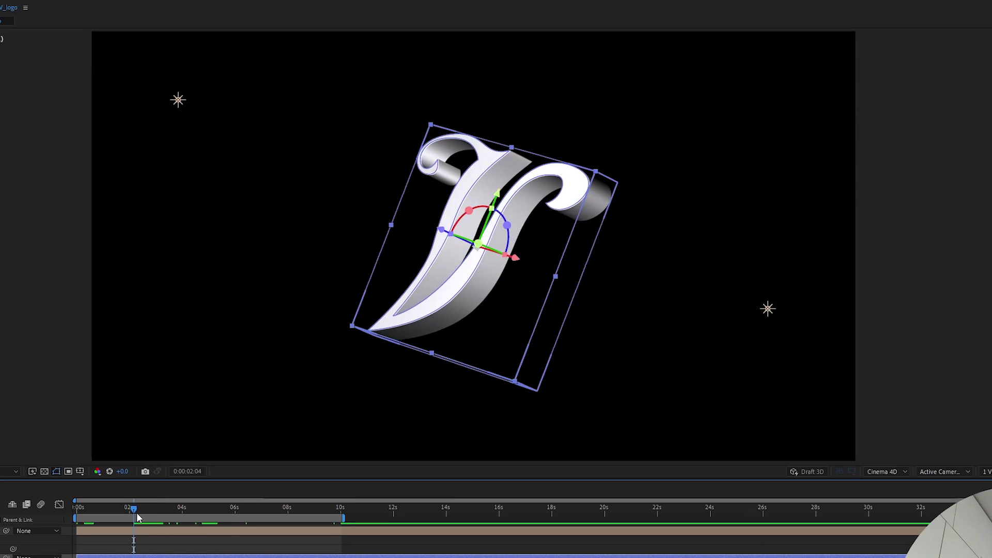
key("space")
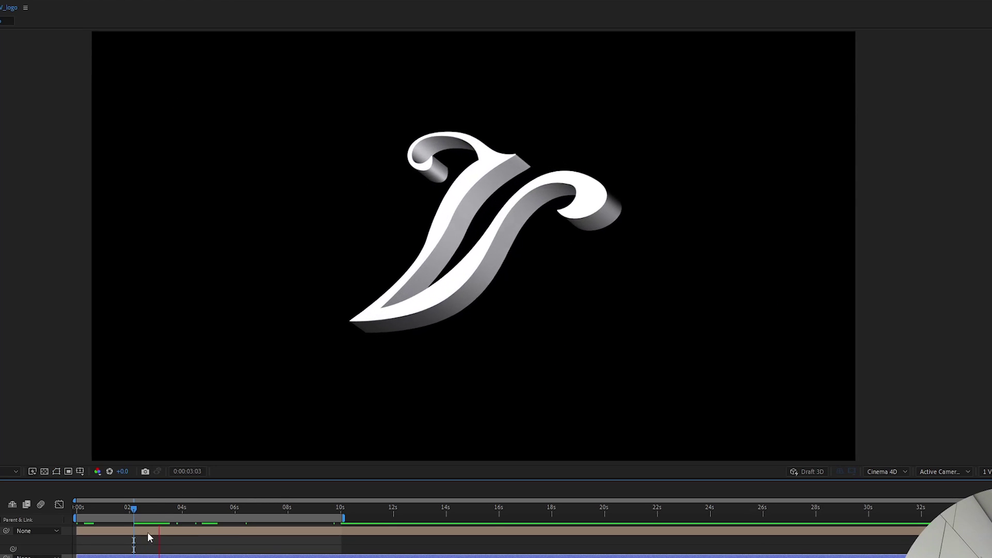
key("space")
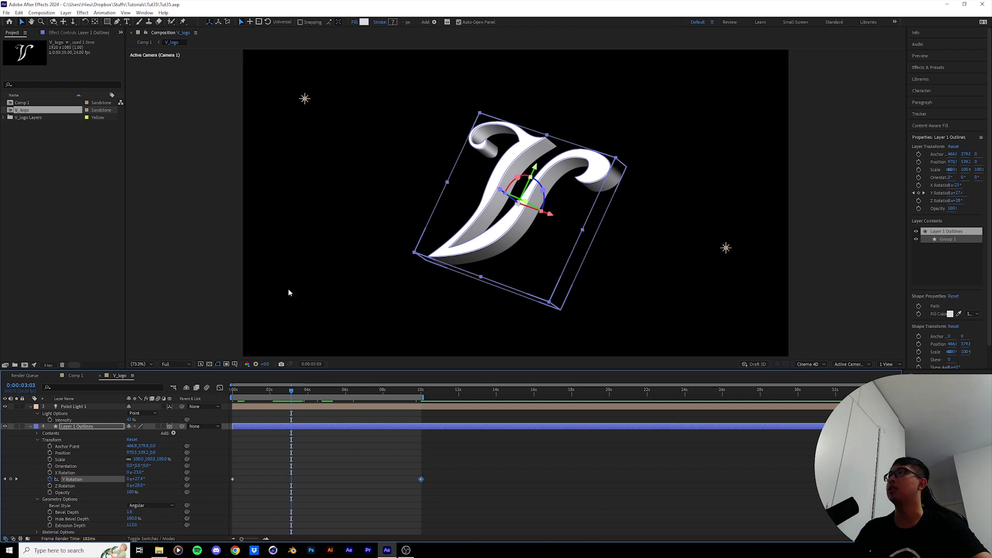
Step: Collapse the properties of the logo outlines, both point lights and the camera in the V_logo composition
left_click(30, 426)
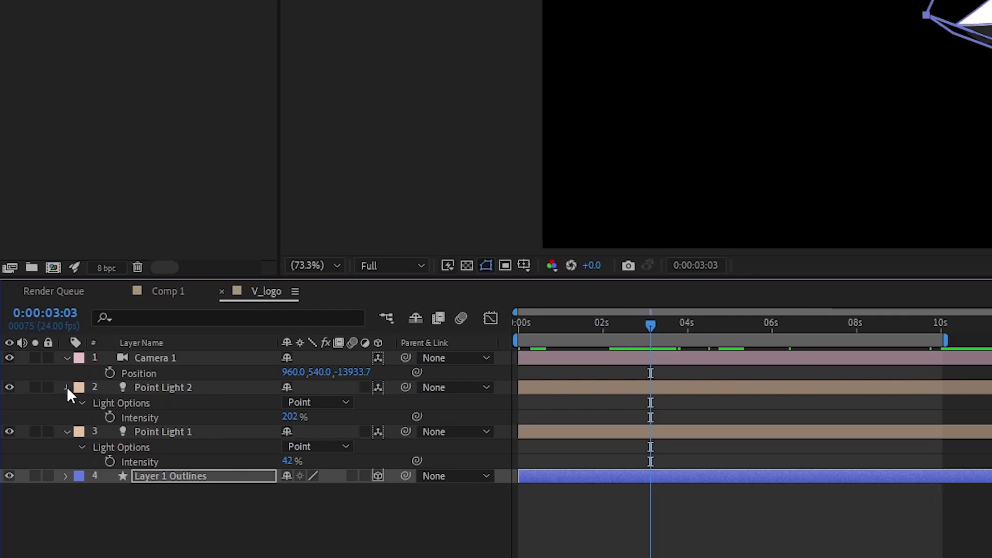
left_click(66, 387)
left_click(65, 402)
left_click(65, 358)
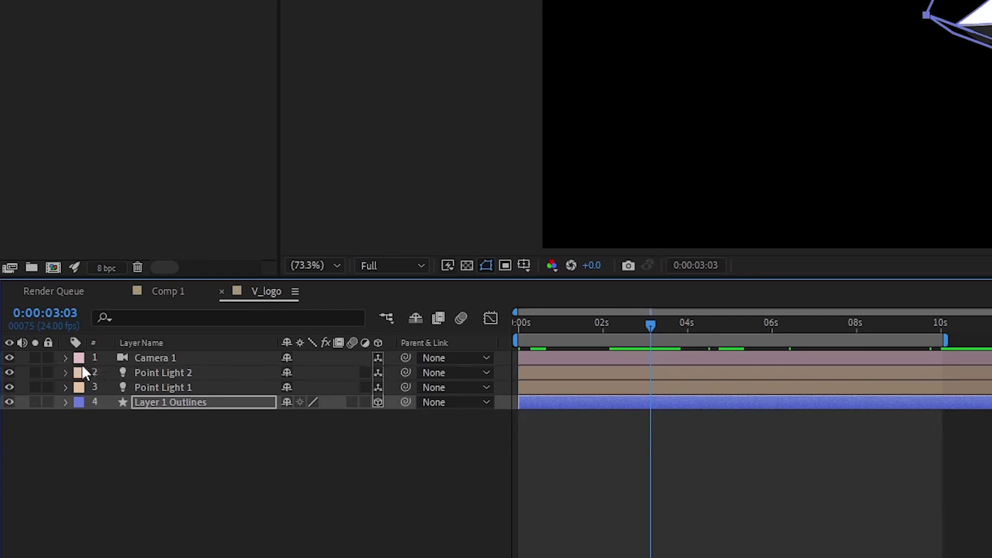
Step: In Comp 1, rename the V_logo layer to "DEPTH + MAP"
left_click(162, 290)
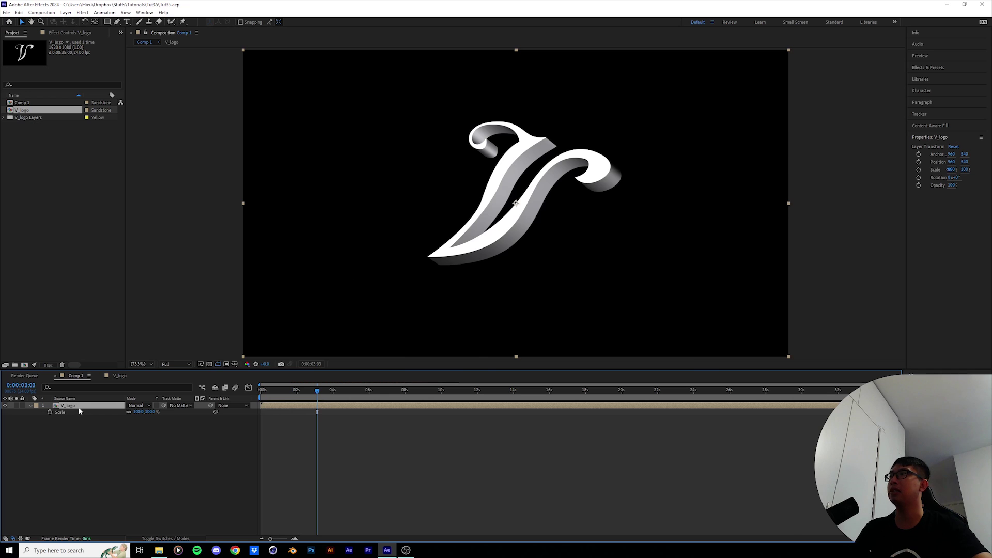
key("Return")
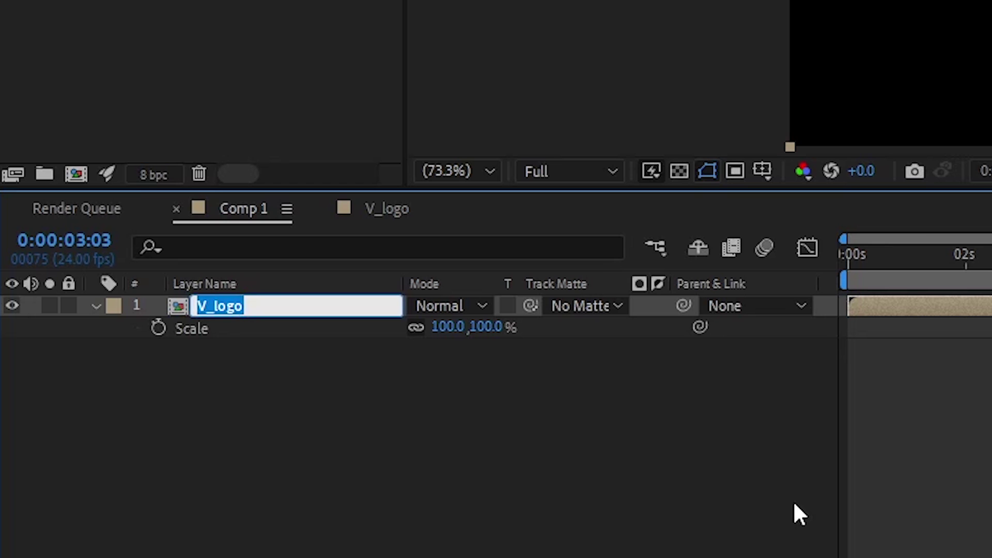
type("DEPTH + MAP")
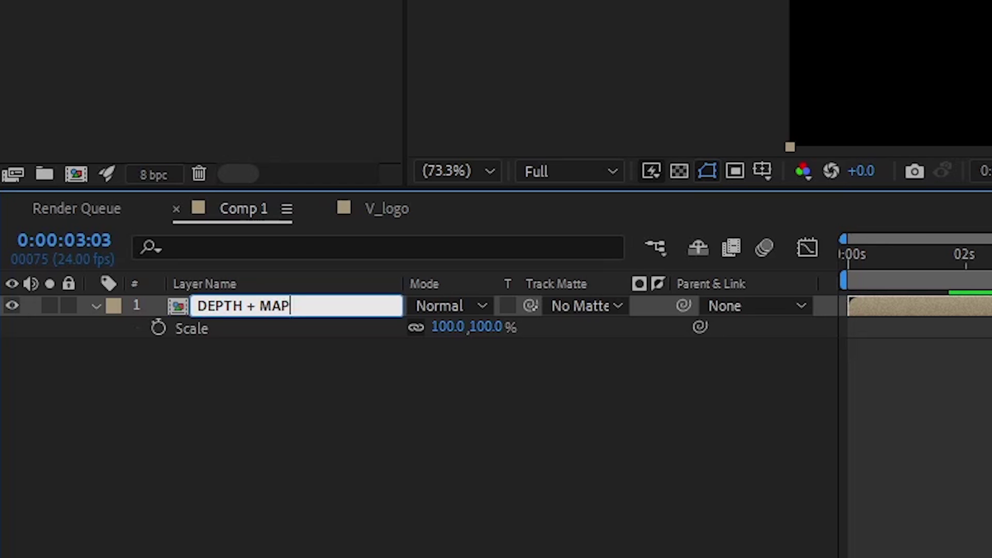
key("Return")
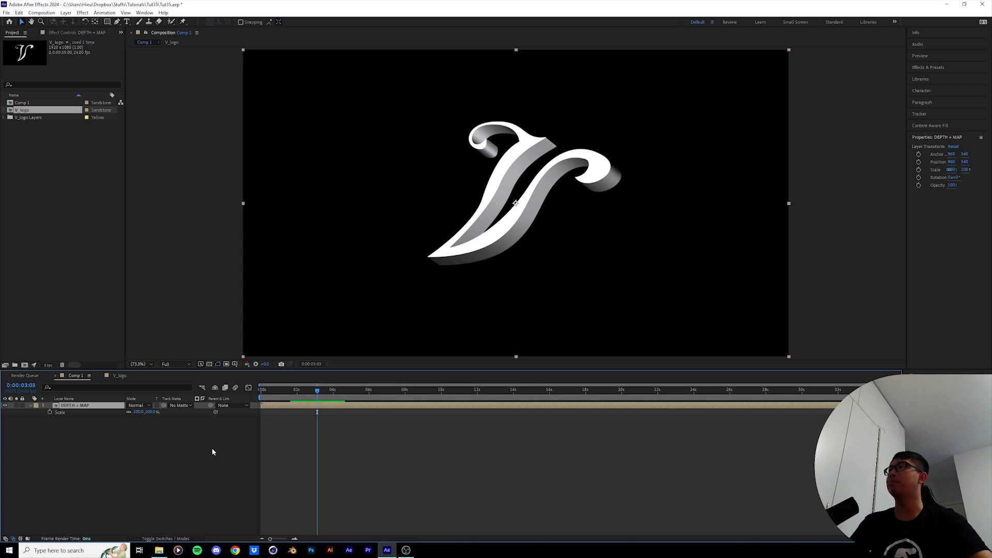
Step: Return to the first frame of Comp 1 and add a new empty shape layer
left_click(261, 397)
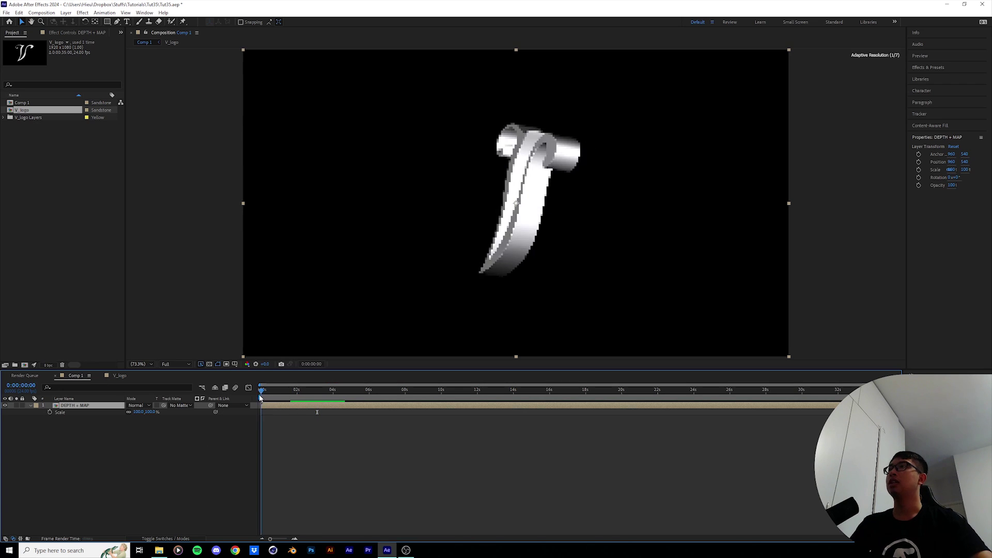
mouse_move(261, 398)
left_mouse_down()
mouse_move(292, 397)
mouse_move(247, 396)
left_mouse_up()
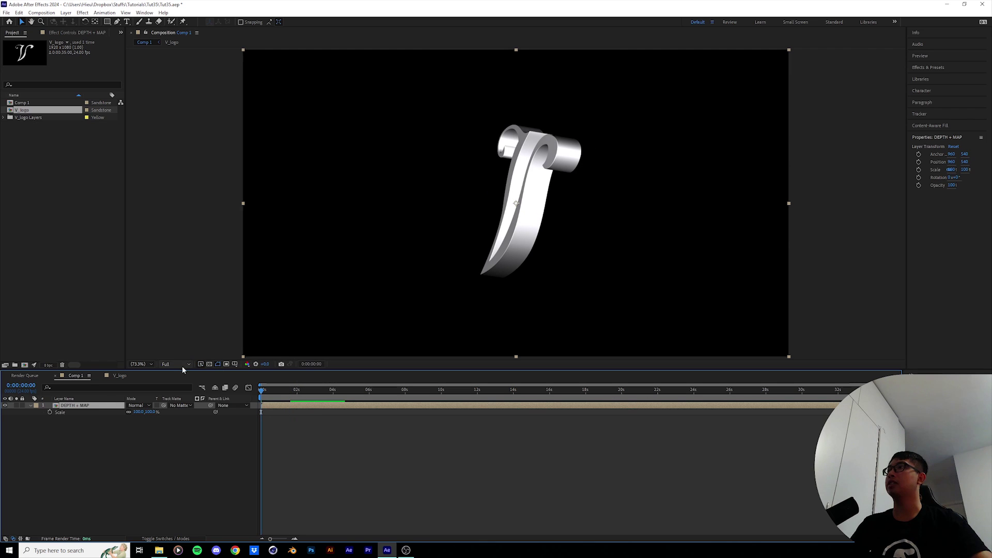
left_click(200, 364)
left_click(217, 373)
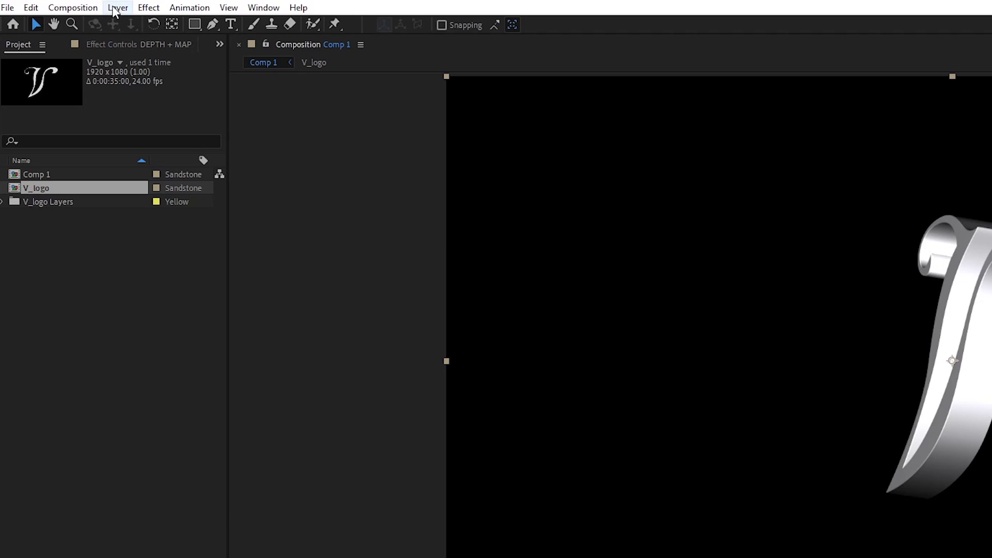
left_click(65, 12)
left_click(163, 13)
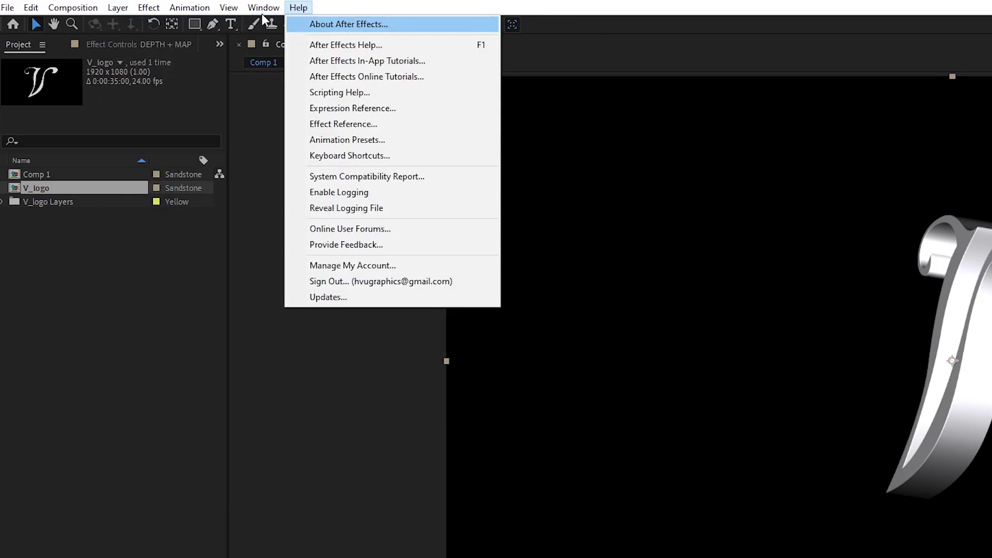
mouse_move(118, 7)
mouse_move(207, 24)
left_click(377, 102)
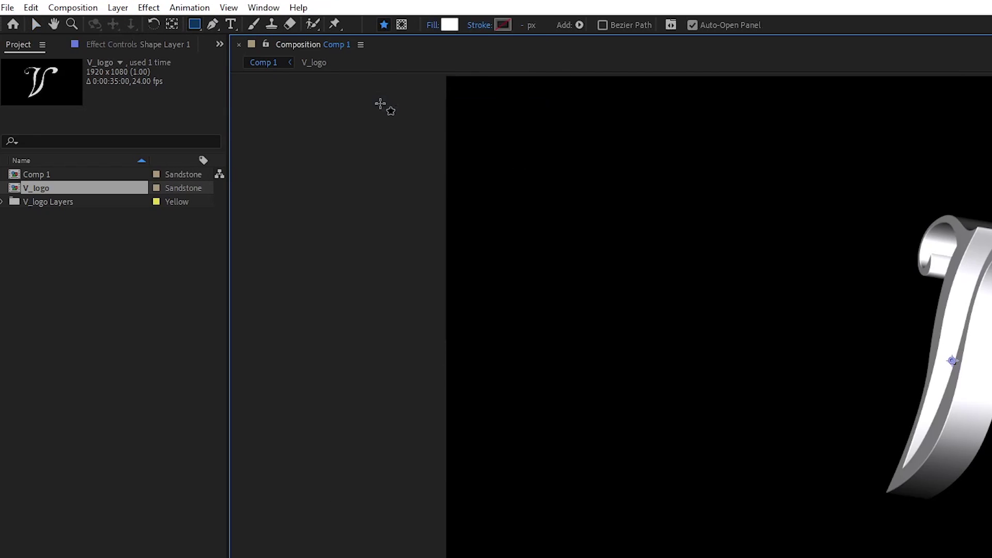
Step: Draw a cone-shaped fill with the Pen tool, its tip at the frame's left edge and a curved wide end covering the logo
left_click(212, 26)
left_click(145, 286)
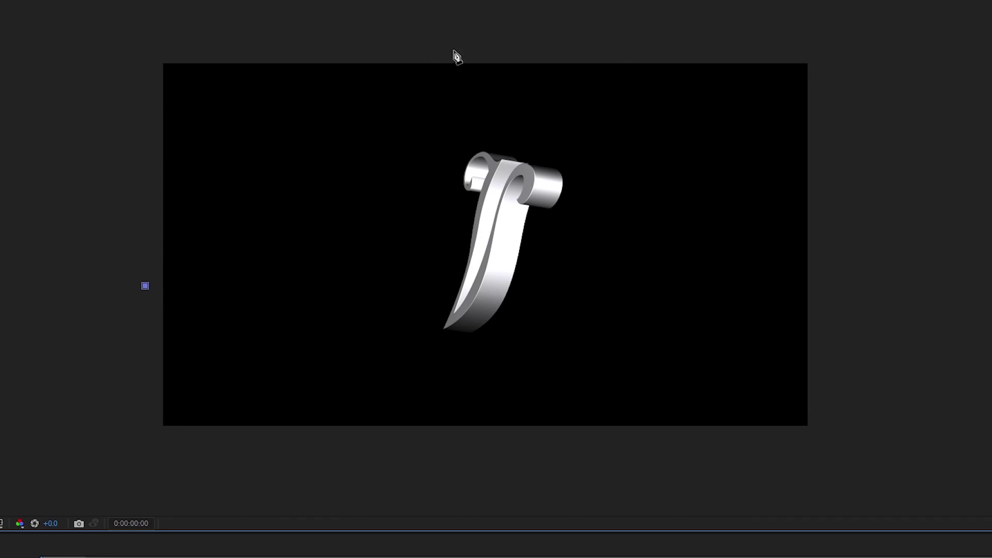
left_click(677, 38)
left_click_drag(831, 291, 731, 486)
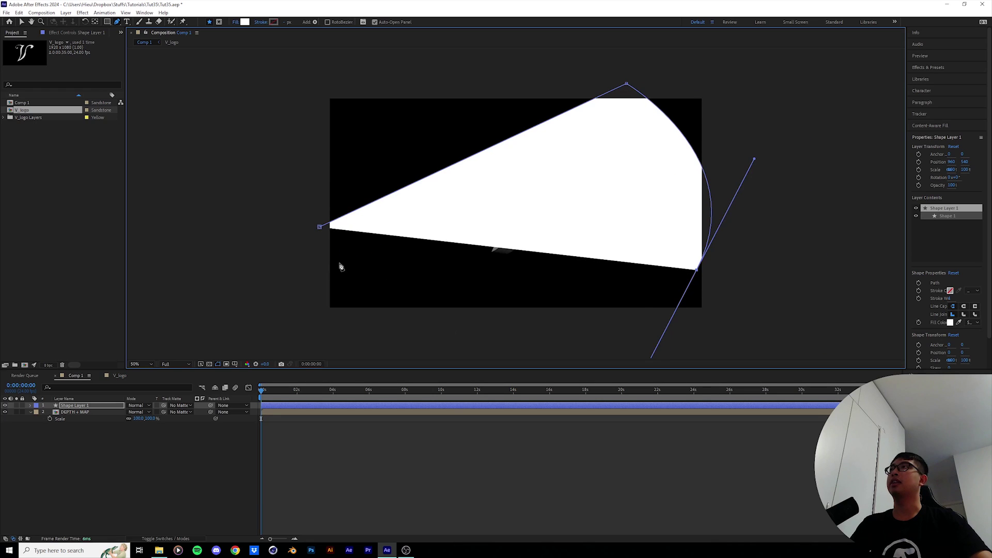
left_click(144, 286)
mouse_move(697, 270)
left_mouse_down()
mouse_move(701, 299)
mouse_move(701, 284)
left_mouse_up()
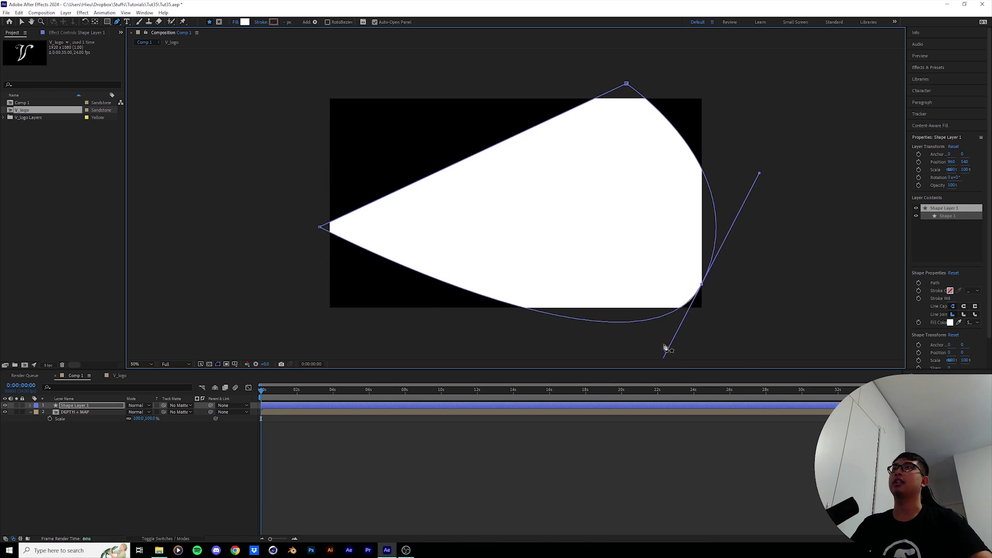
left_click_drag(620, 216, 635, 199)
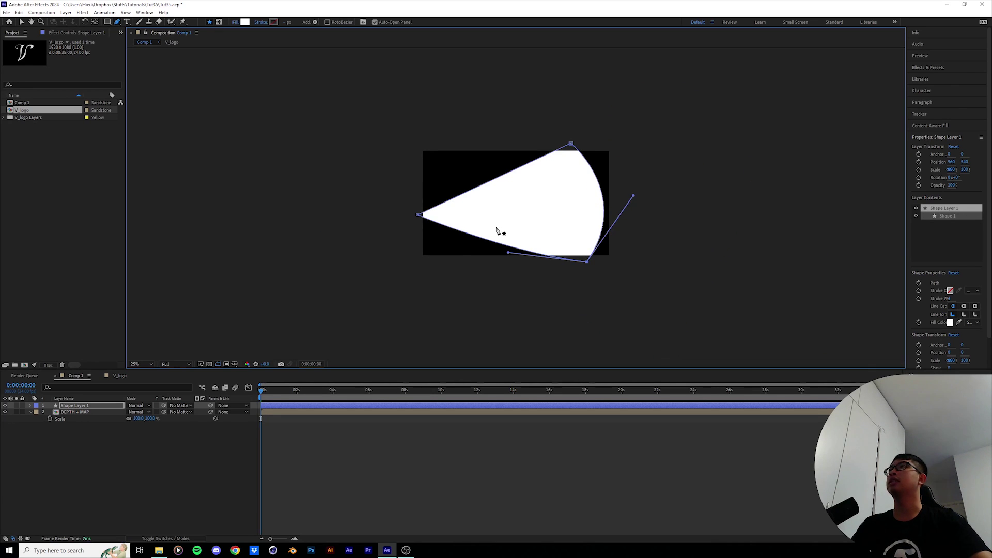
key("period")
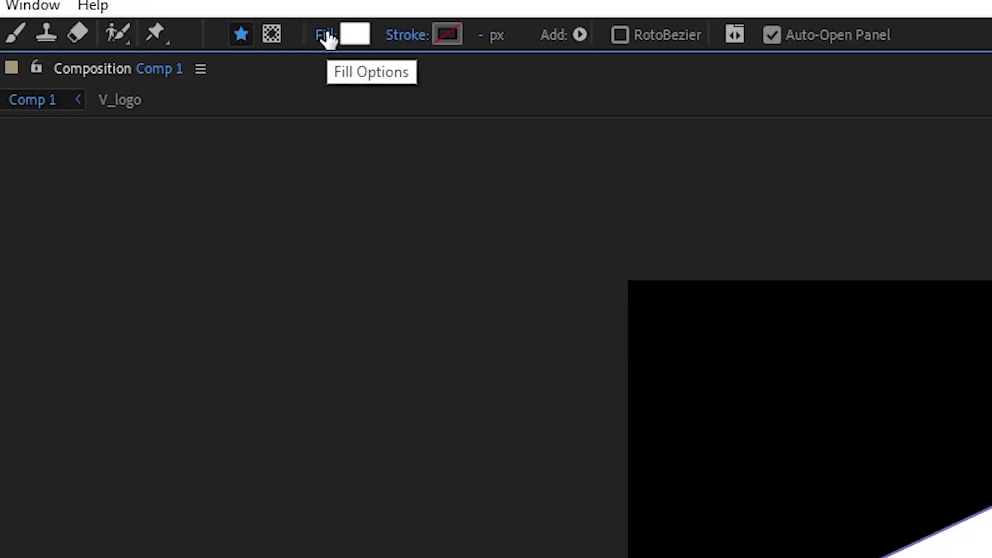
Step: Give the cone a linear gradient fill and stretch the gradient from the cone's tip to its wide end
left_click(327, 38)
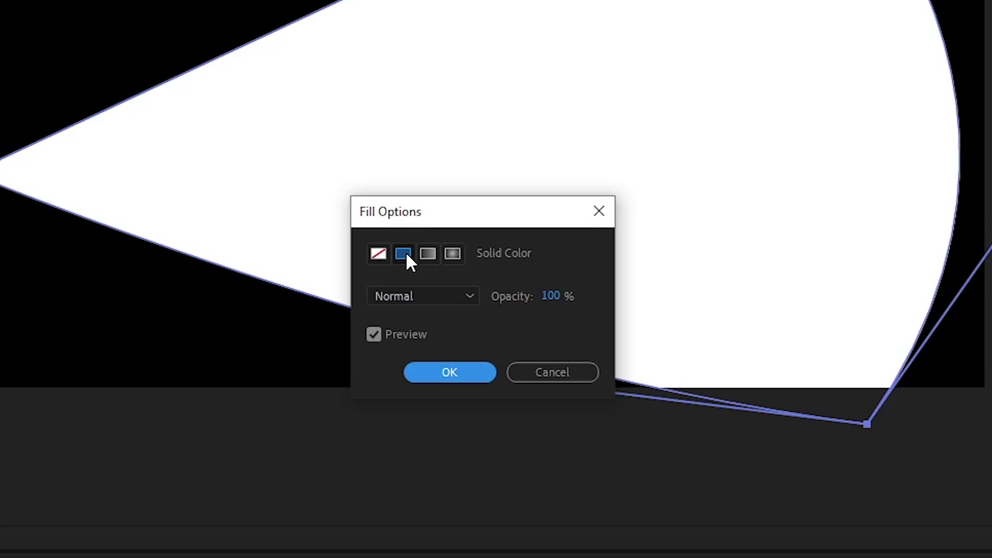
left_click(428, 253)
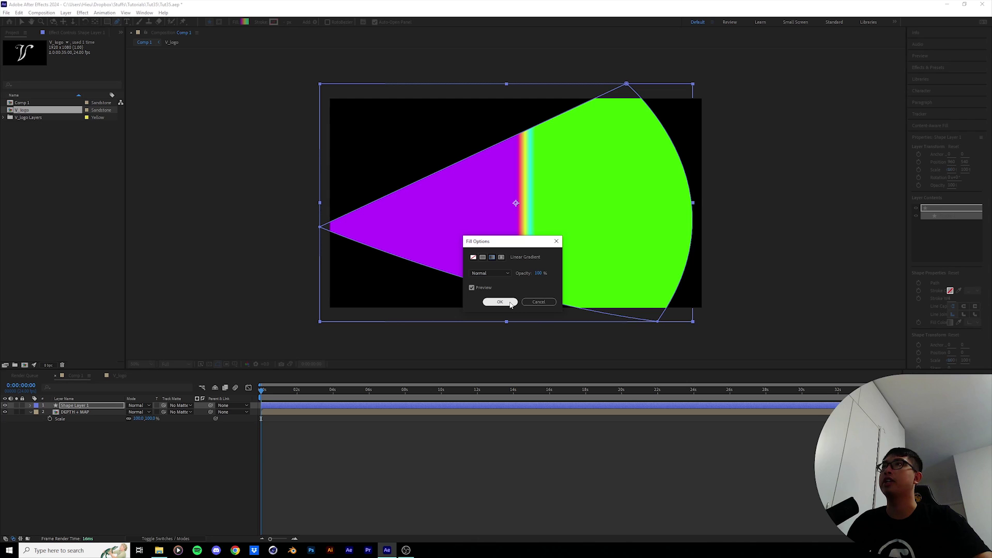
left_click(499, 302)
left_click_drag(516, 204, 333, 227)
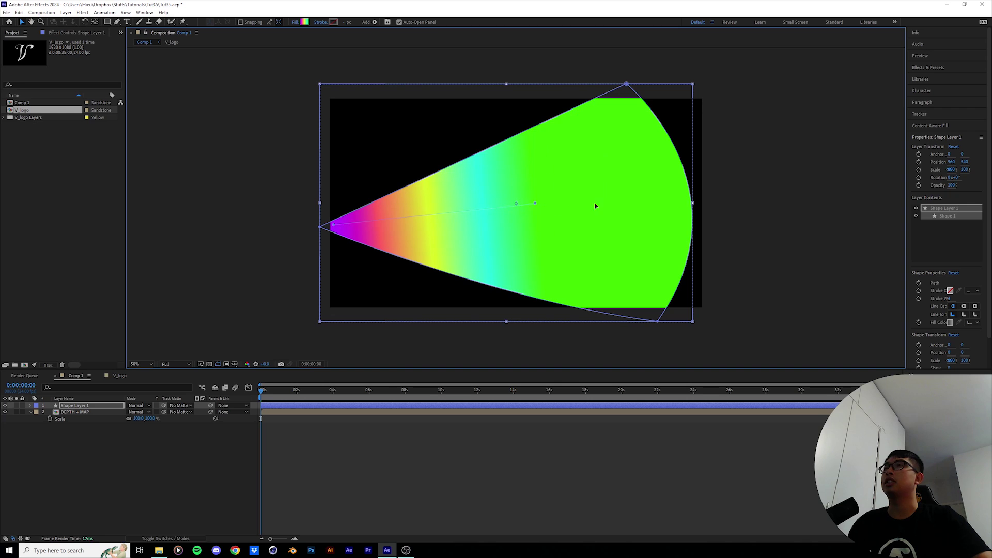
left_click_drag(501, 277, 791, 284)
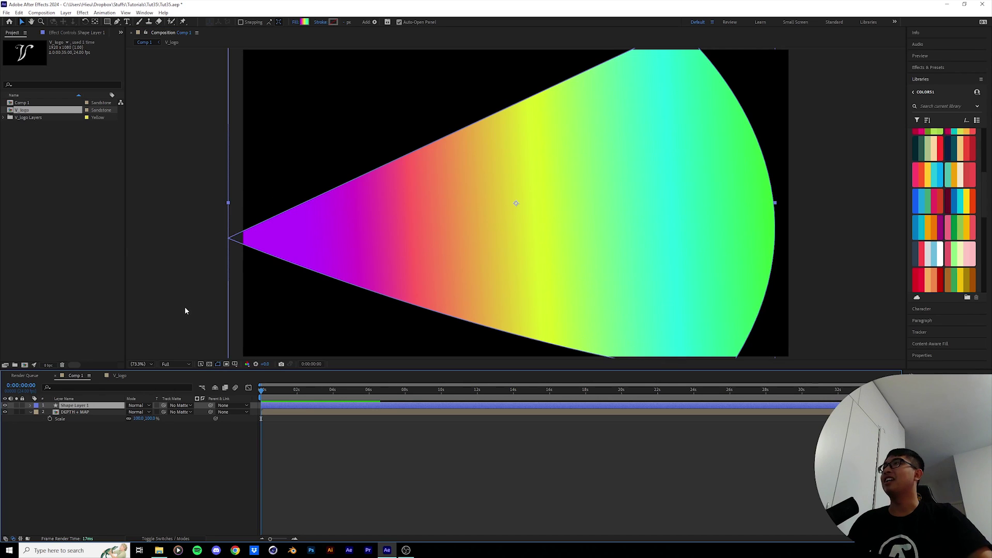
Step: Move the shape layer's anchor point to the cone's tip and rename the layer "Cone"
key("comma")
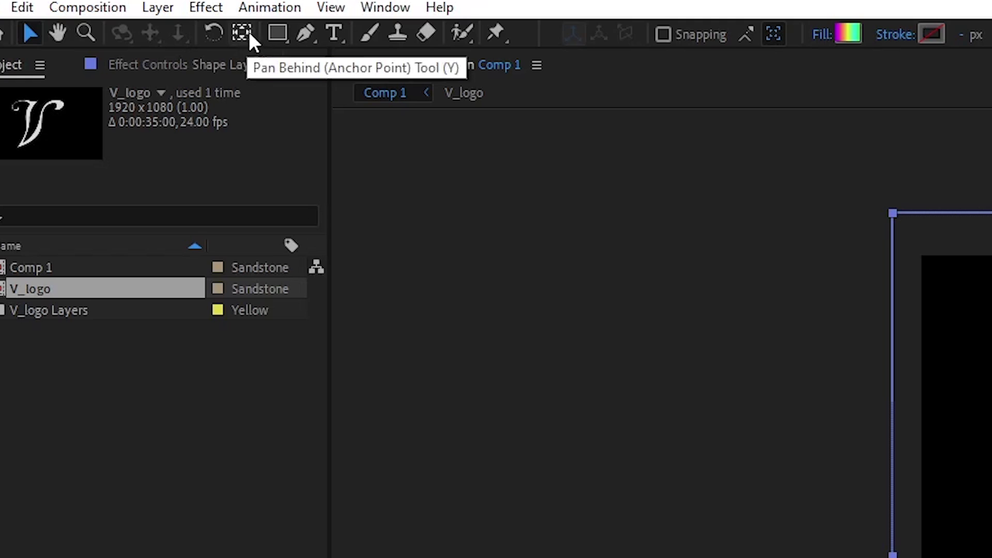
left_click(241, 31)
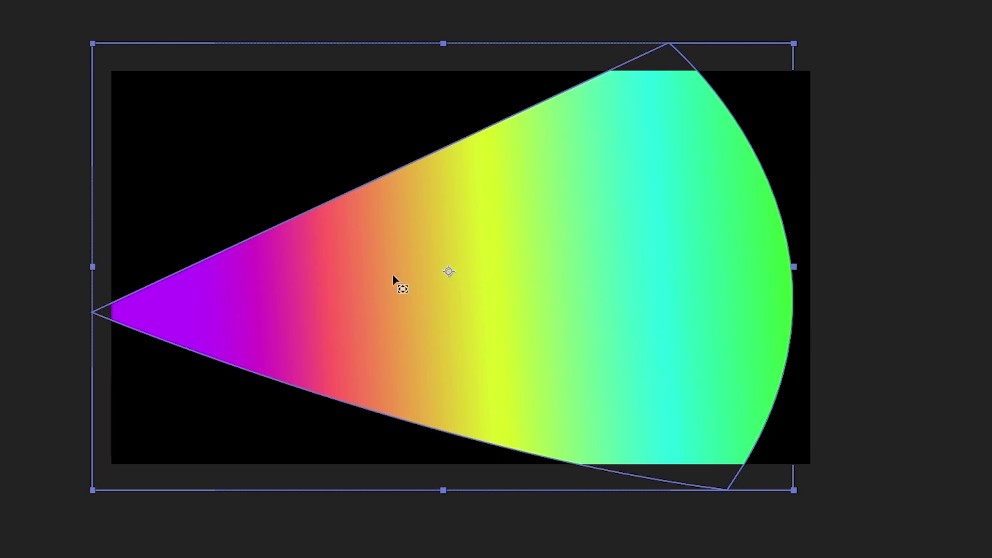
left_click_drag(394, 279, 93, 305)
key("Return")
type("Cone")
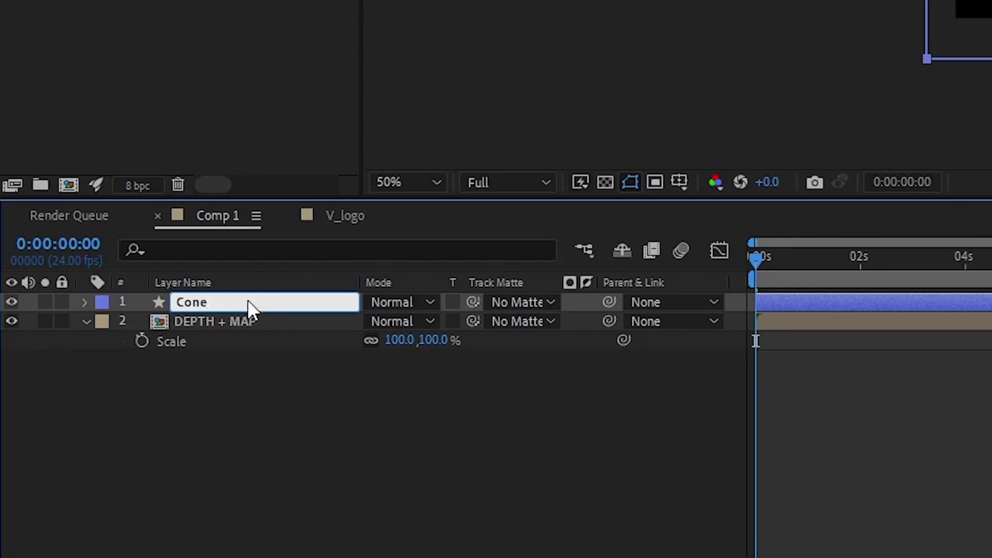
key("Return")
Step: Rotate the Cone layer to about 108° so it lies below the frame, and keyframe its rotation at the first frame
key("r")
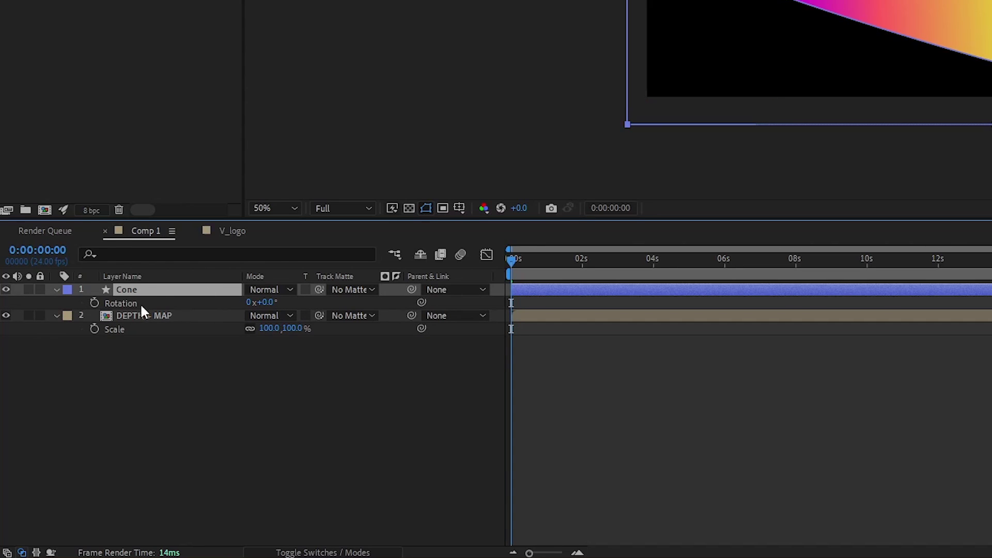
left_click_drag(262, 302, 311, 299)
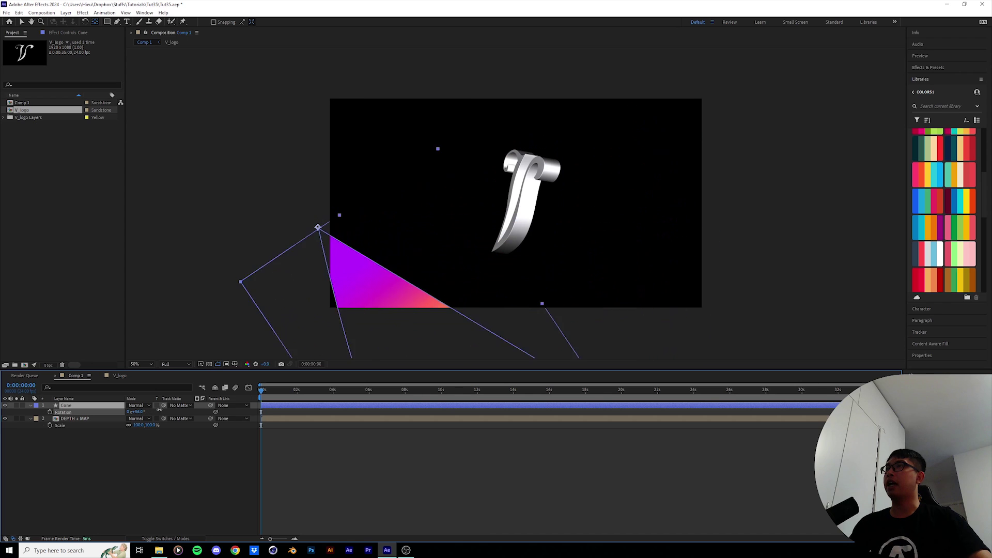
left_click_drag(159, 410, 175, 408)
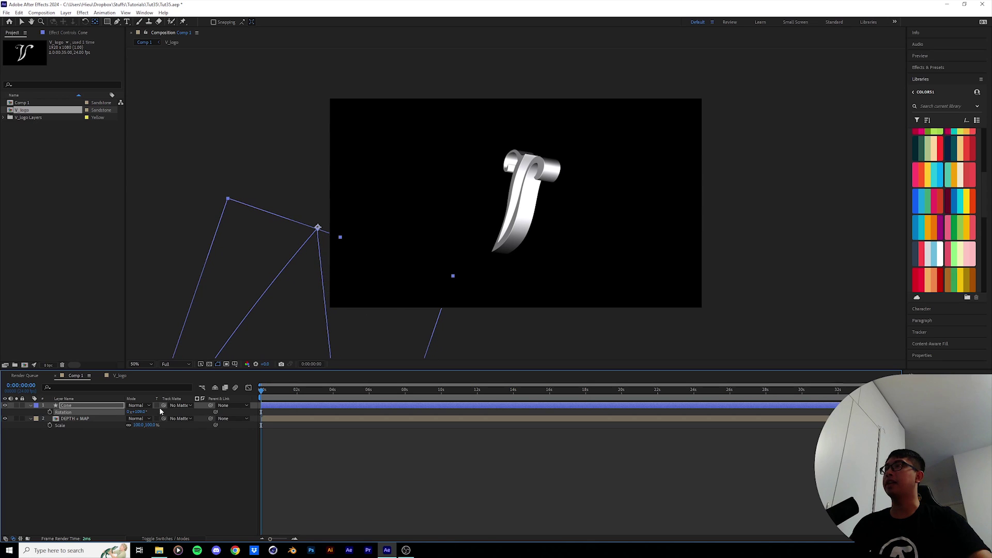
key("alt+shift+r")
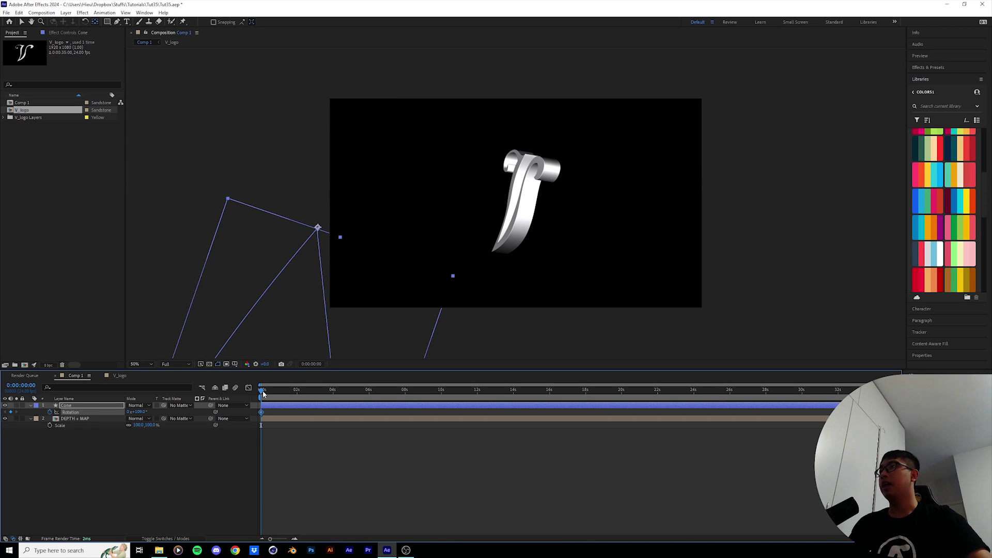
Step: Add a second rotation keyframe at about 3.5 seconds that swings the cone up past the frame, and scrub through the sweep
left_click_drag(263, 394, 289, 392)
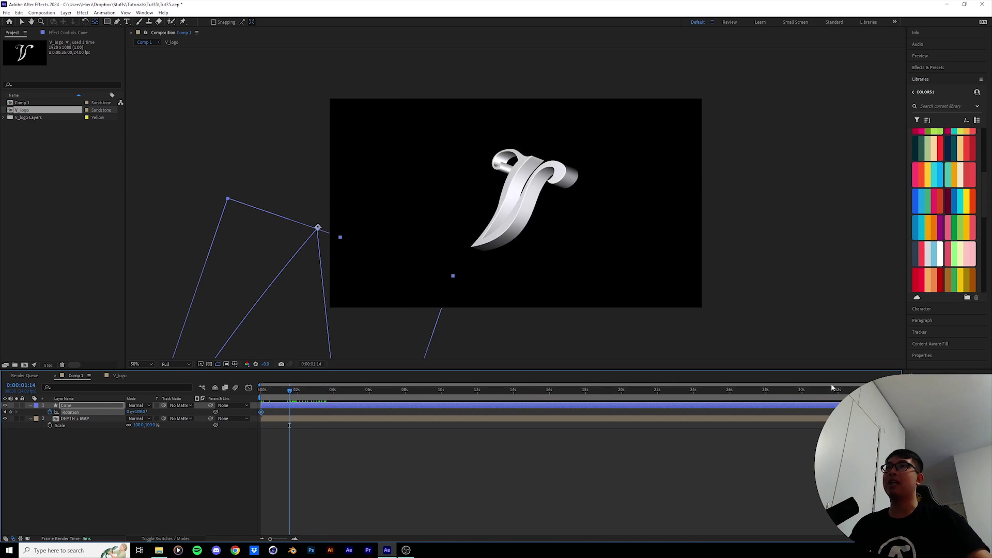
left_click_drag(897, 385, 564, 385)
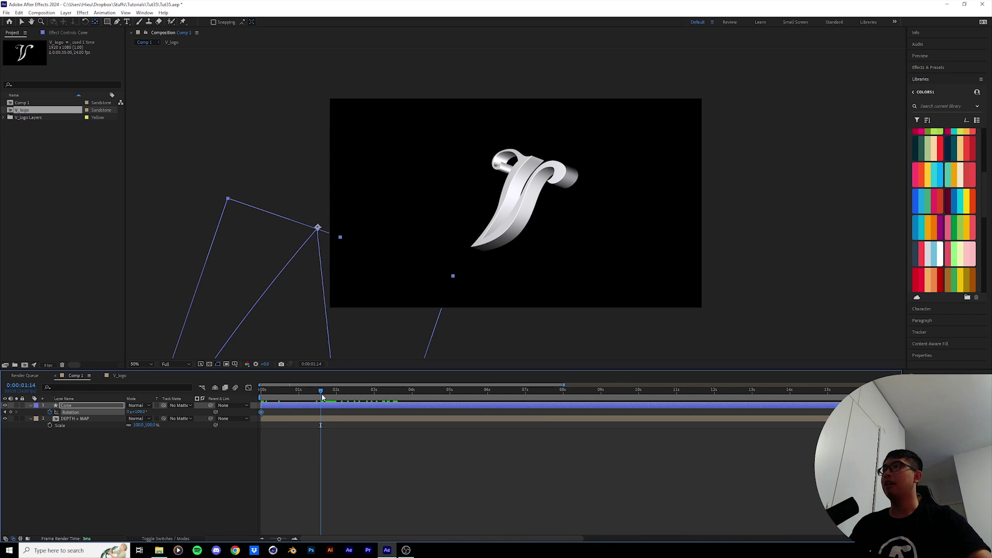
left_click_drag(323, 393, 337, 393)
left_click_drag(138, 411, 73, 413)
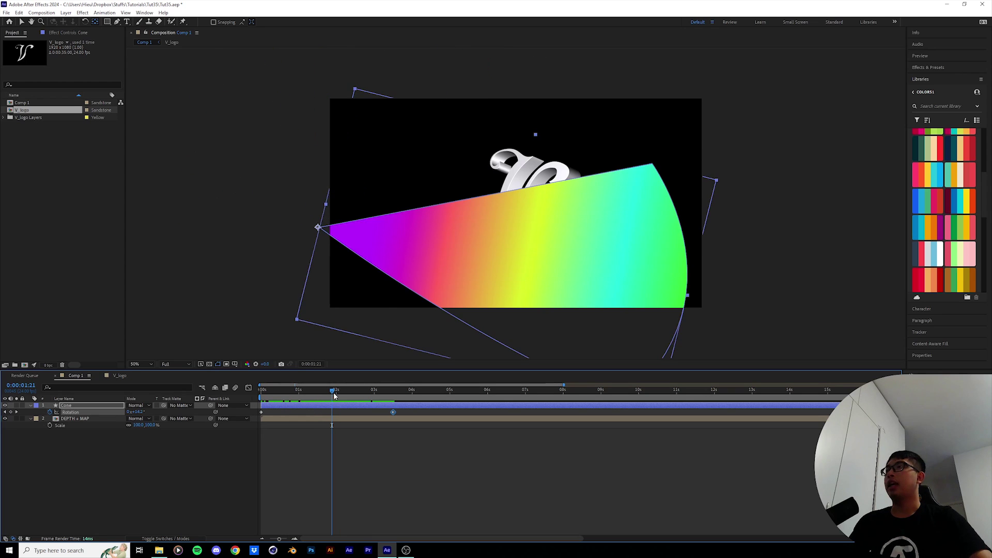
left_click_drag(334, 393, 343, 392)
left_click(342, 393)
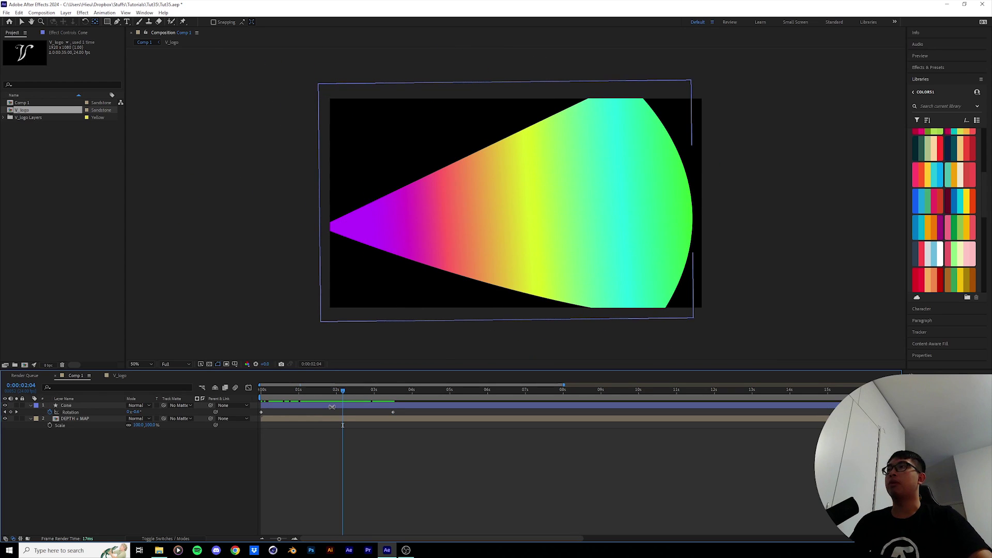
Step: Apply the Displacement Map effect to the Cone layer and use DEPTH + MAP as its displacement map layer
key("v")
left_click(925, 68)
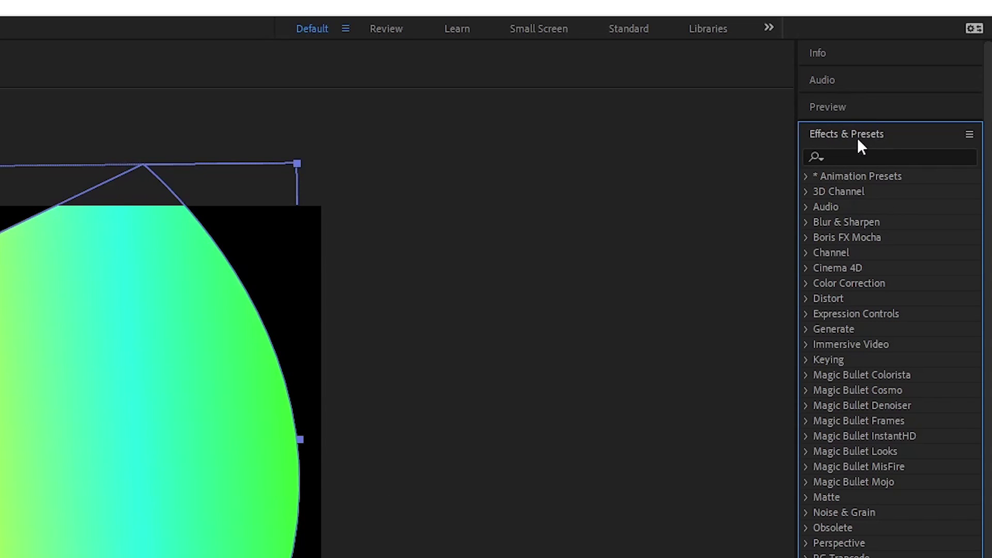
left_click(853, 156)
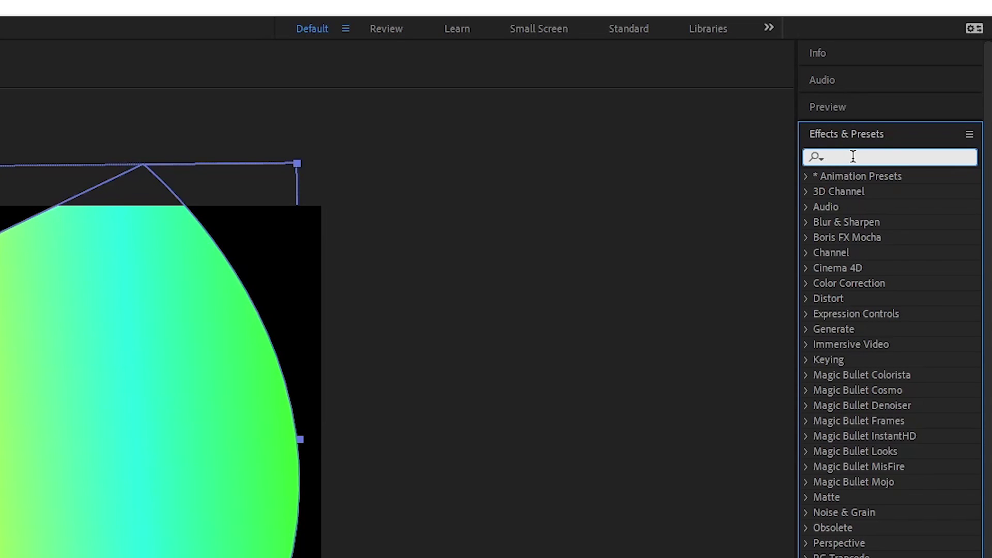
type("displace")
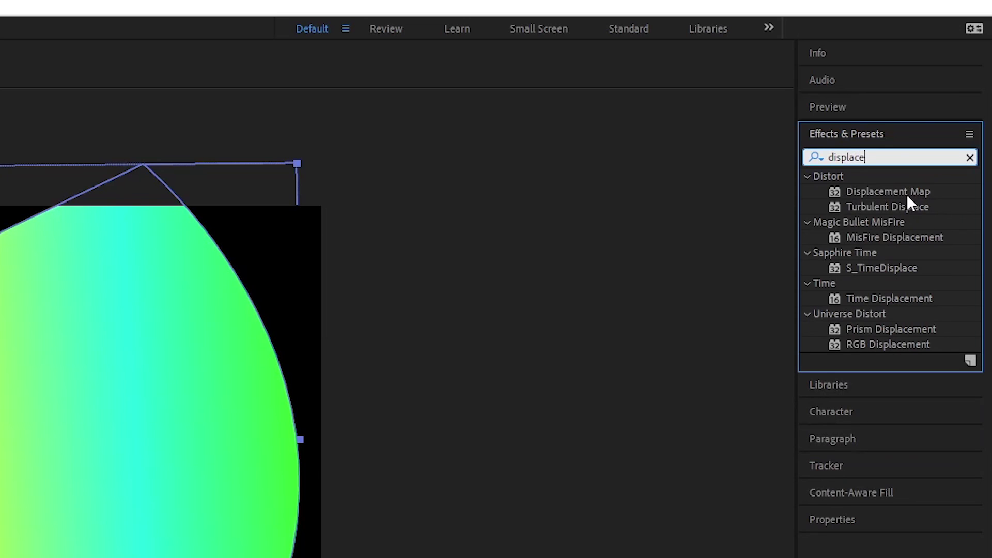
left_click_drag(906, 193, 232, 286)
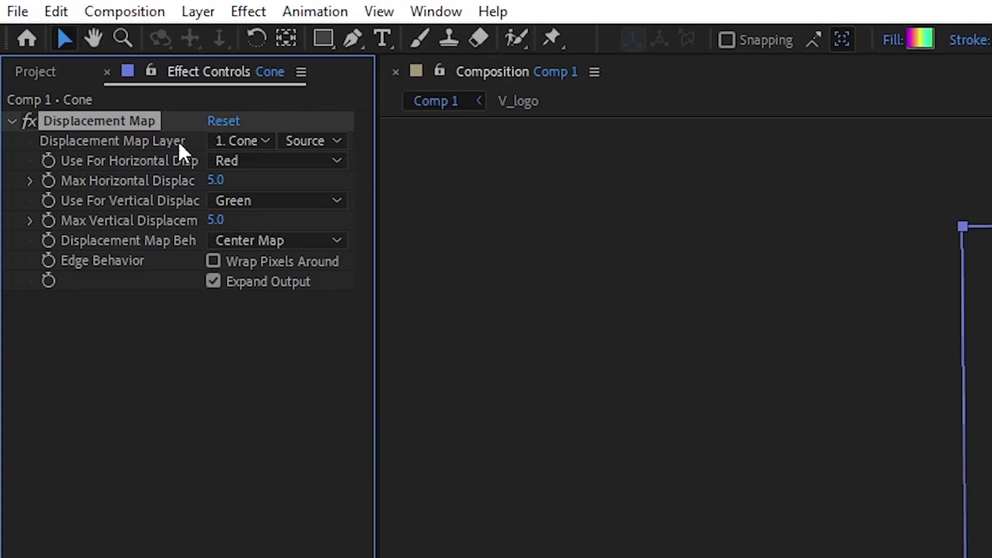
left_click(221, 141)
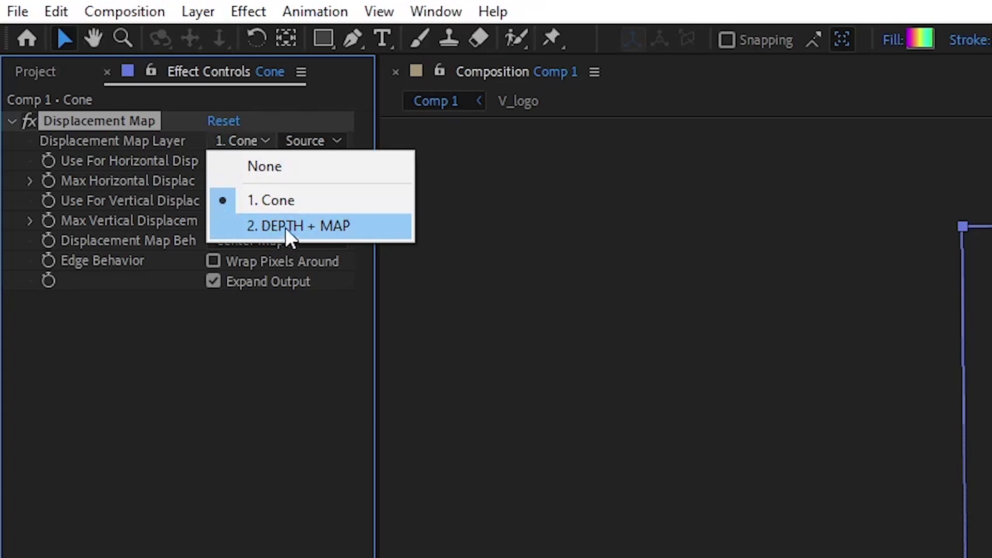
left_click(330, 226)
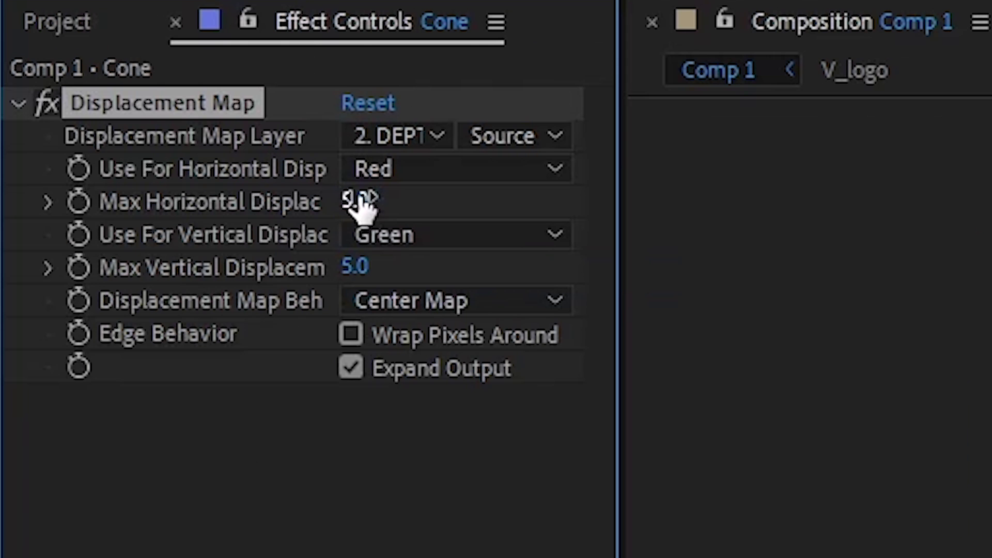
Step: Raise the Displacement Map's maximum horizontal and vertical displacement until the logo's relief strongly distorts the cone's gradient
left_click_drag(243, 182, 219, 181)
left_click_drag(360, 201, 471, 197)
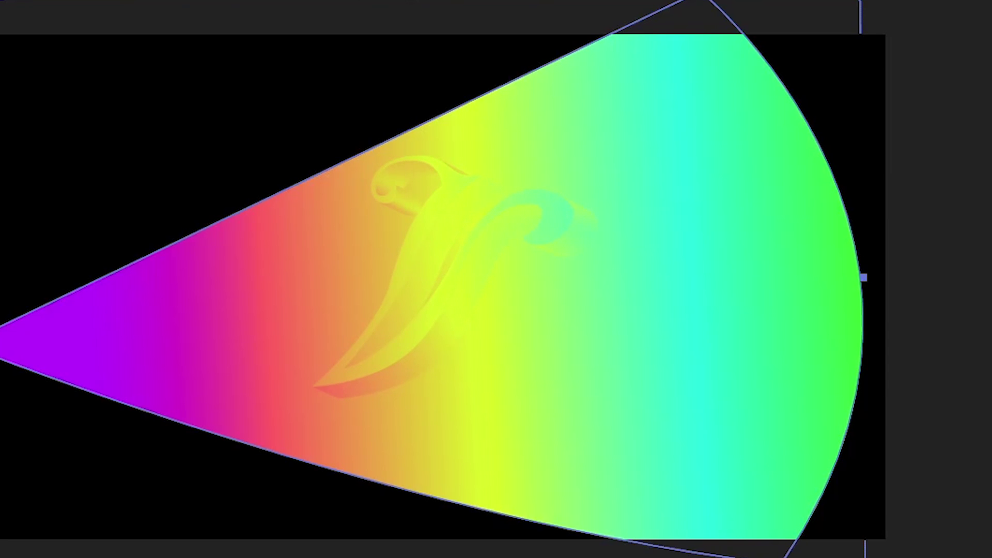
left_click_drag(103, 68, 218, 68)
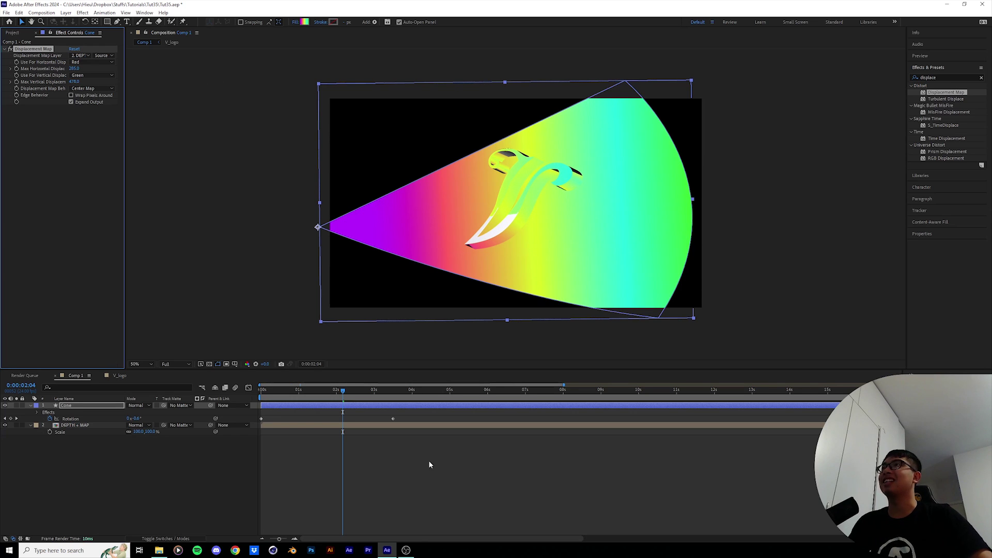
Step: Deselect the Cone layer and preview the sweep to check how the displaced gradient passes over the logo
left_click(171, 333)
mouse_move(308, 395)
left_mouse_down()
mouse_move(389, 396)
mouse_move(277, 397)
mouse_move(357, 396)
left_mouse_up()
left_click(374, 391)
scroll(562, 256, "up", 2)
scroll(354, 336, "up", 2)
scroll(354, 336, "down", 2)
left_click(273, 392)
scroll(575, 180, "down", 2)
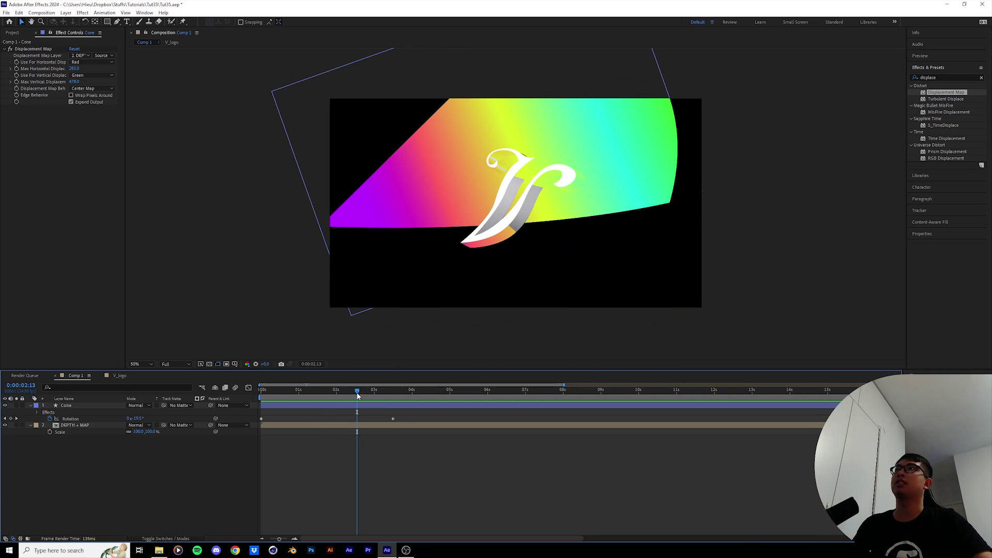
Step: Examine enlarged frames around 3 seconds and at 0:00:02:13, comparing the cone's colour on the logo with the area outside it
left_click(372, 391)
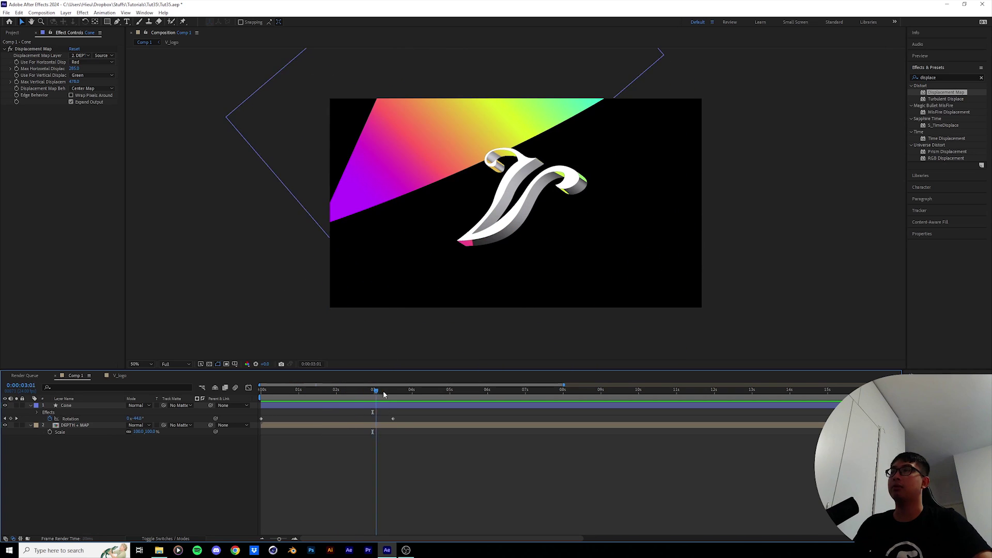
key("period")
left_click(369, 395)
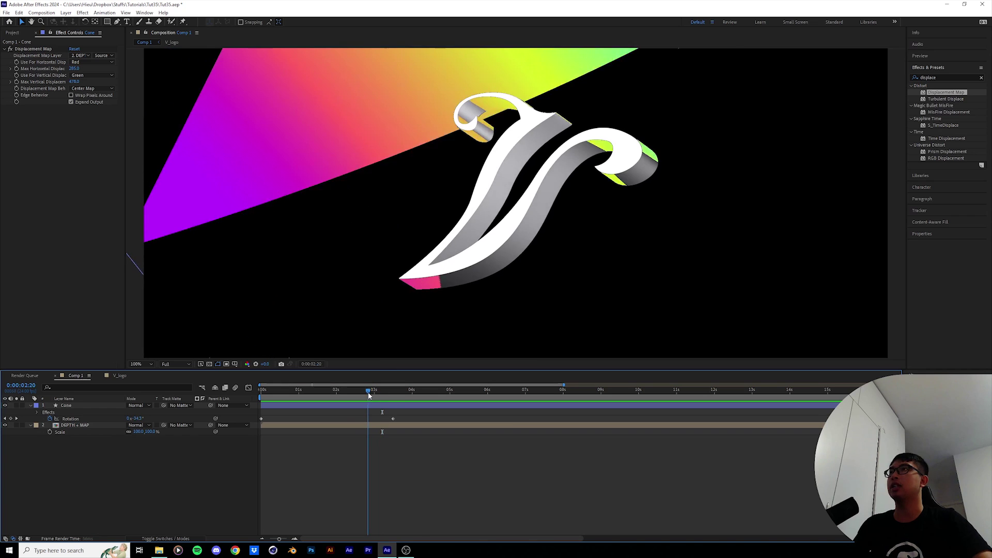
left_click(136, 363)
left_click(141, 382)
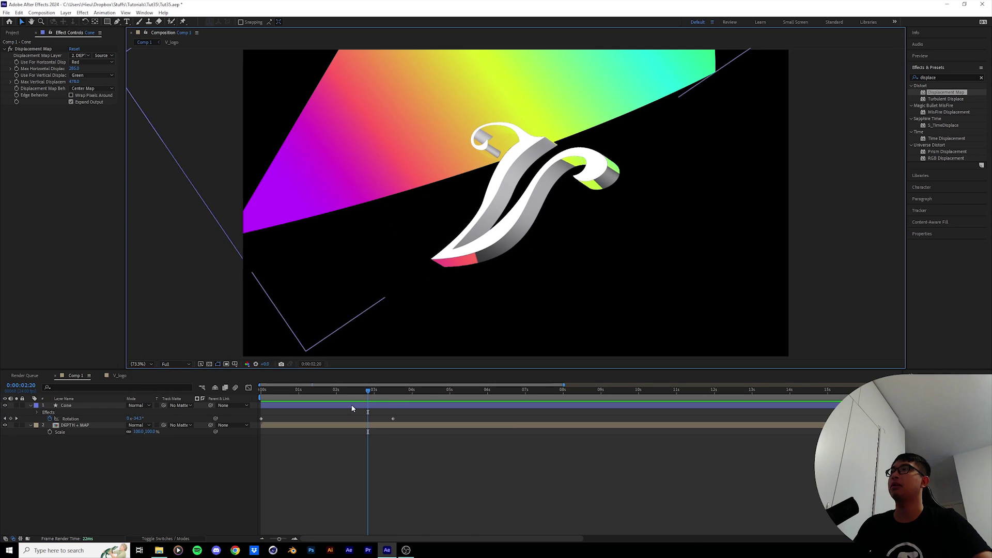
left_click_drag(365, 391, 357, 391)
key("comma")
left_click(133, 364)
left_click(140, 380)
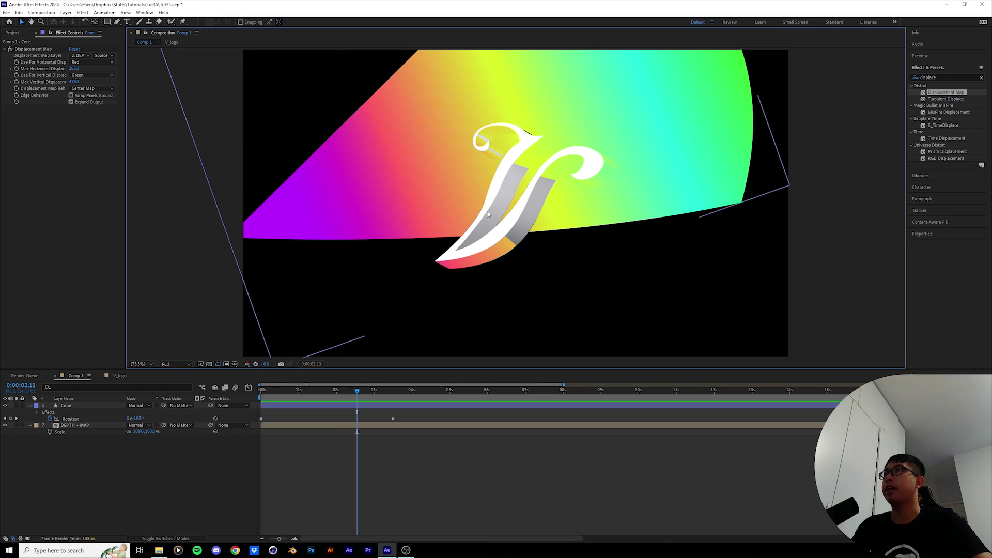
Step: Set the DEPTH + MAP layer as the Cone layer's track matte so the gradient stays inside the logo
left_click(261, 237)
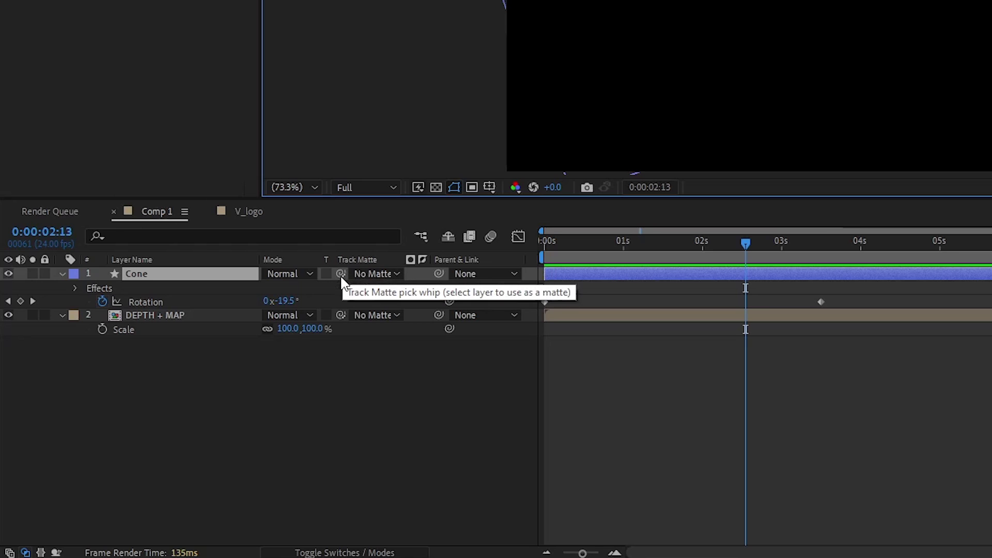
left_click_drag(342, 276, 341, 275)
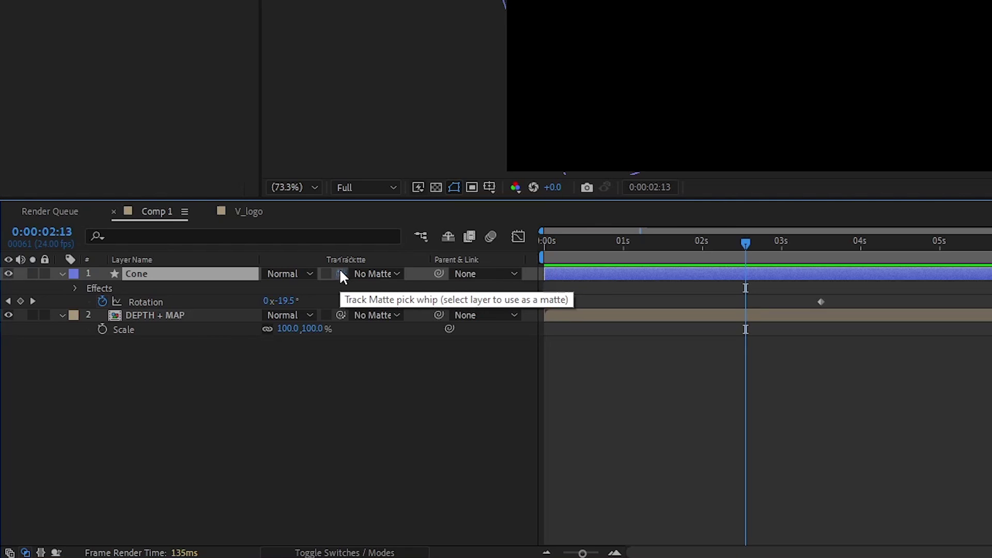
left_click_drag(257, 280, 203, 313)
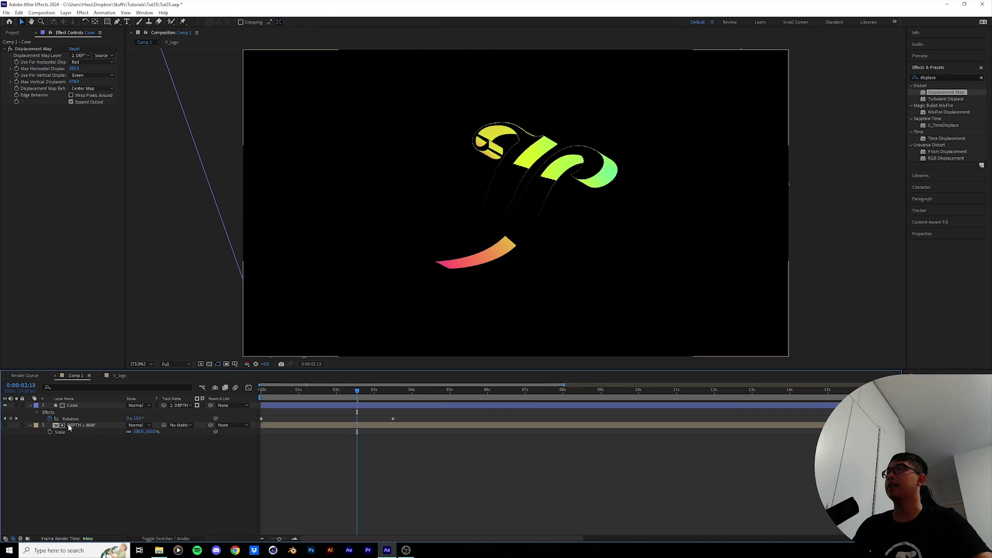
Step: Examine the matted logo around 0:00:01:18, enlarging it to check the gradient's hard edges, and fit the composition back in view
left_click(69, 426)
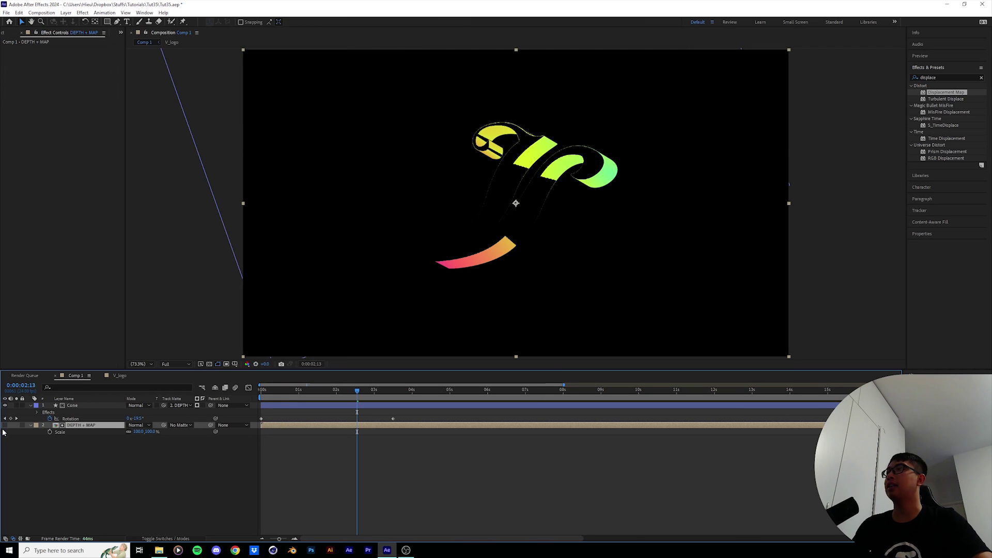
left_click(73, 405)
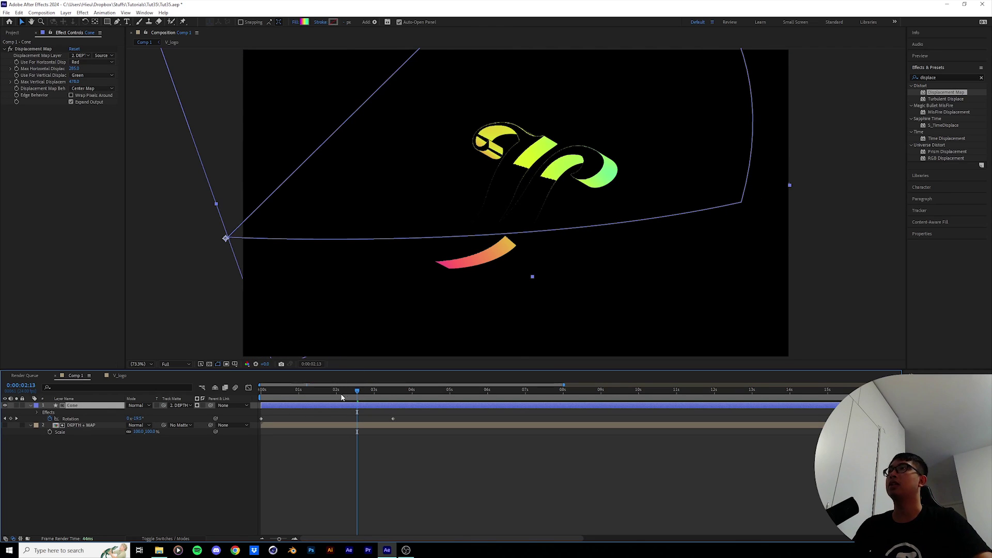
mouse_move(341, 396)
left_mouse_down()
mouse_move(318, 396)
mouse_move(327, 396)
left_mouse_up()
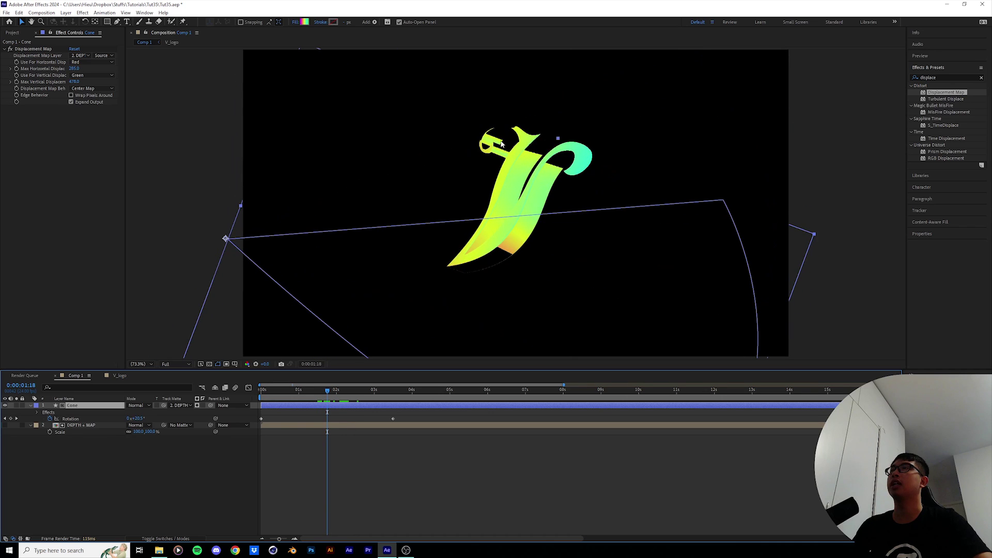
scroll(564, 133, "up", 3)
key("h")
scroll(515, 226, "down", 1)
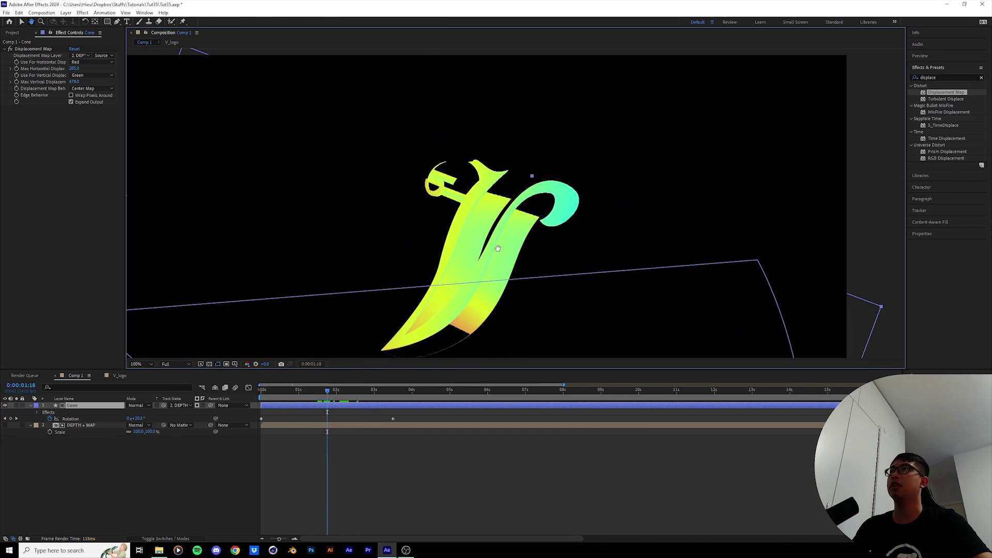
left_click(144, 365)
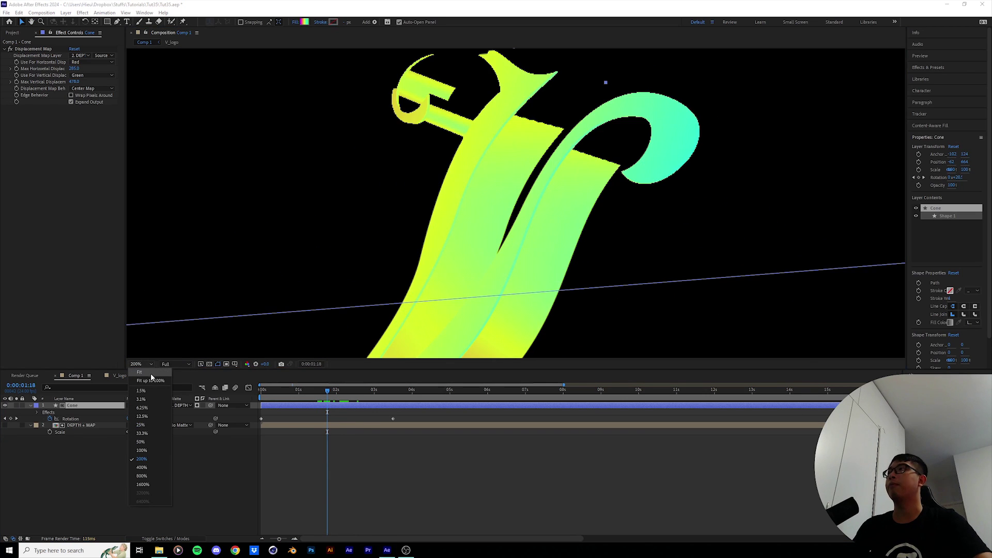
left_click(150, 376)
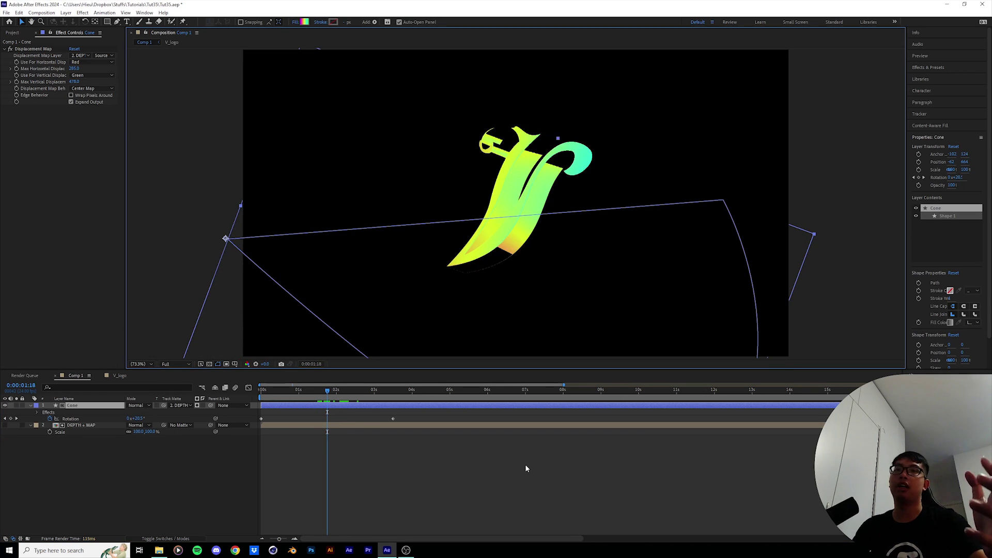
Step: Search the effects for "blur" and apply Fast Box Blur to the Cone layer
key("ctrl+5")
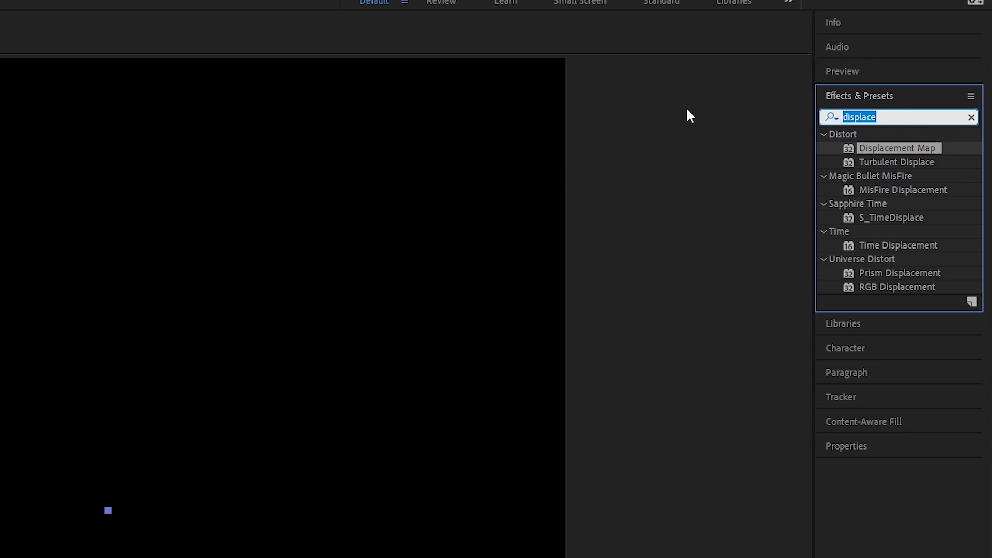
type("blur")
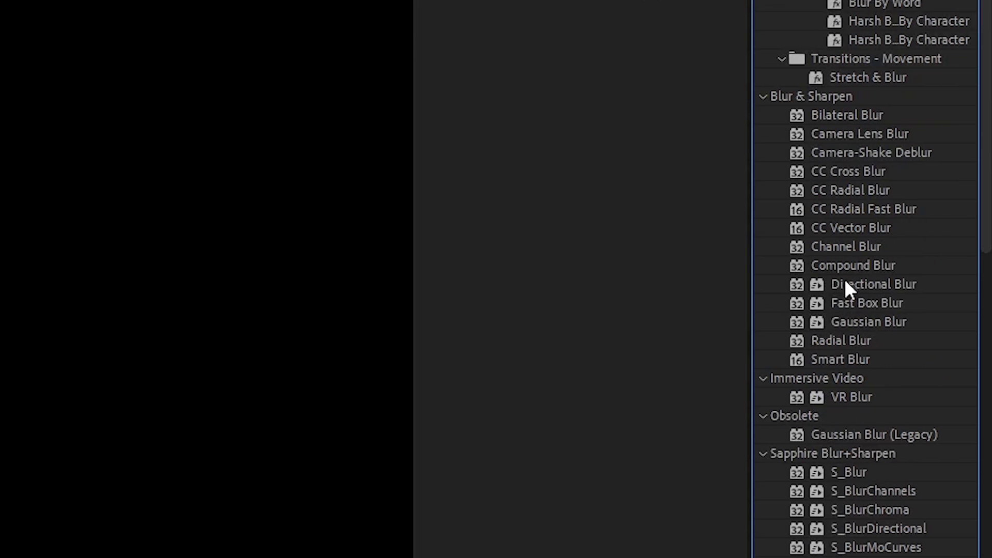
left_click(897, 496)
left_click_drag(868, 302, 255, 292)
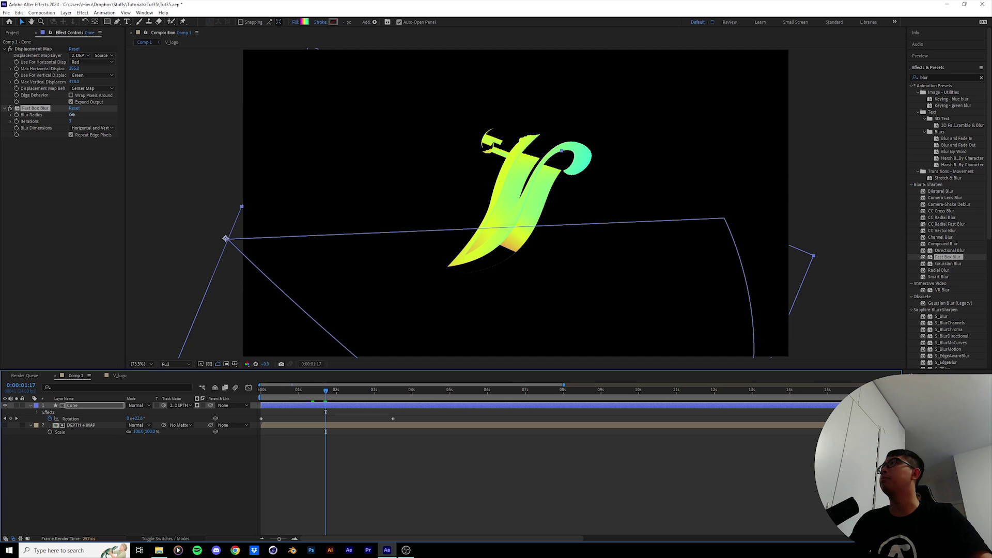
Step: Raise the Fast Box Blur radius to 44, place the effect before Displacement Map, and check the softened sweep on several frames
left_click_drag(188, 220, 211, 203)
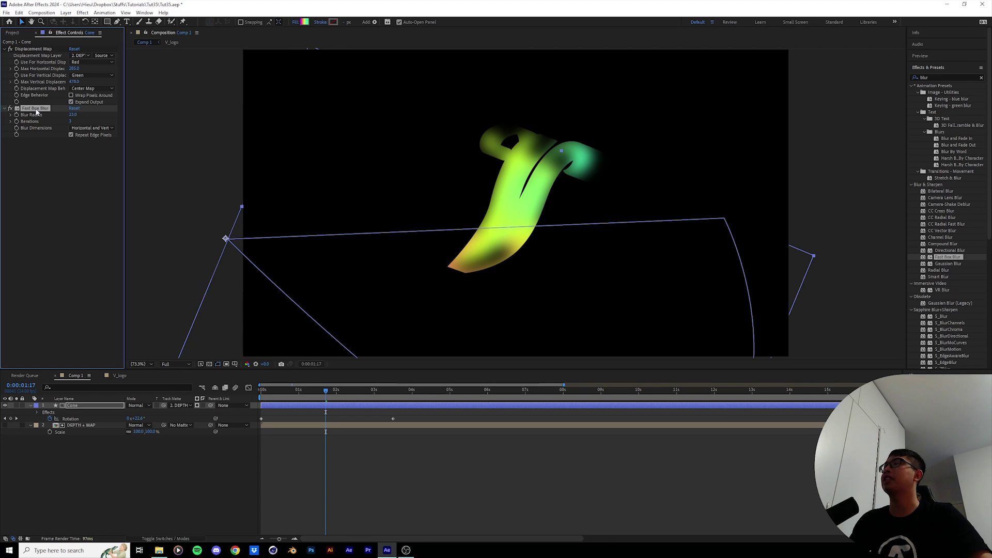
left_click_drag(36, 111, 38, 50)
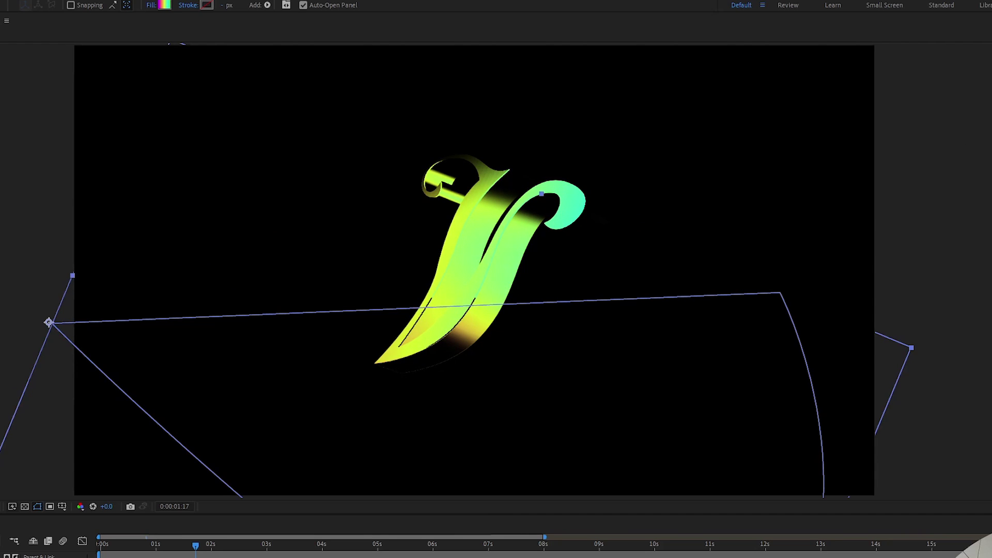
left_click_drag(197, 547, 240, 550)
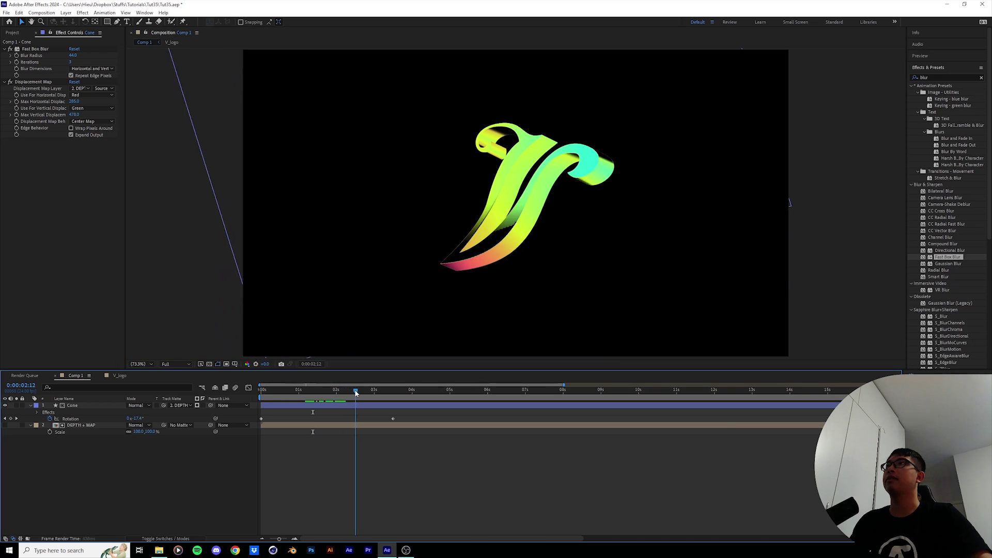
left_click_drag(355, 393, 333, 394)
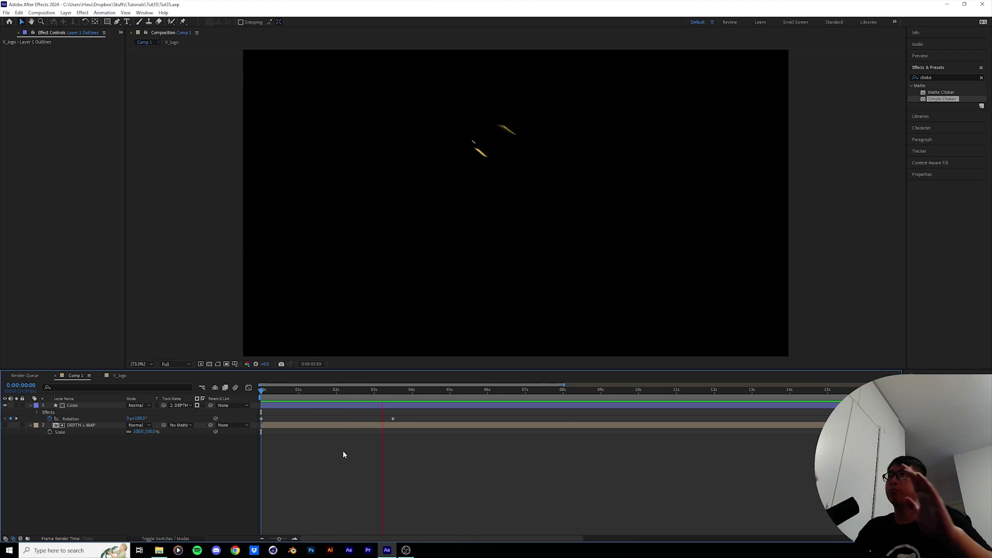
Step: Set the Cone layer's starting Rotation keyframe at 0:00:00:00 to 48° so the sweep begins just outside the logo
left_click_drag(335, 391, 261, 396)
scroll(403, 276, "down", 2)
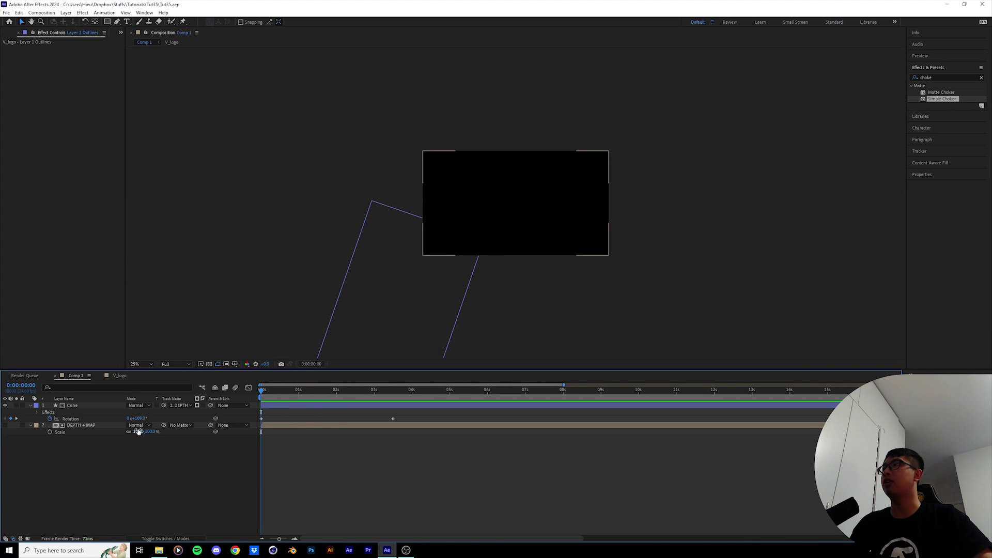
left_click_drag(140, 420, 120, 422)
key("period")
key("period")
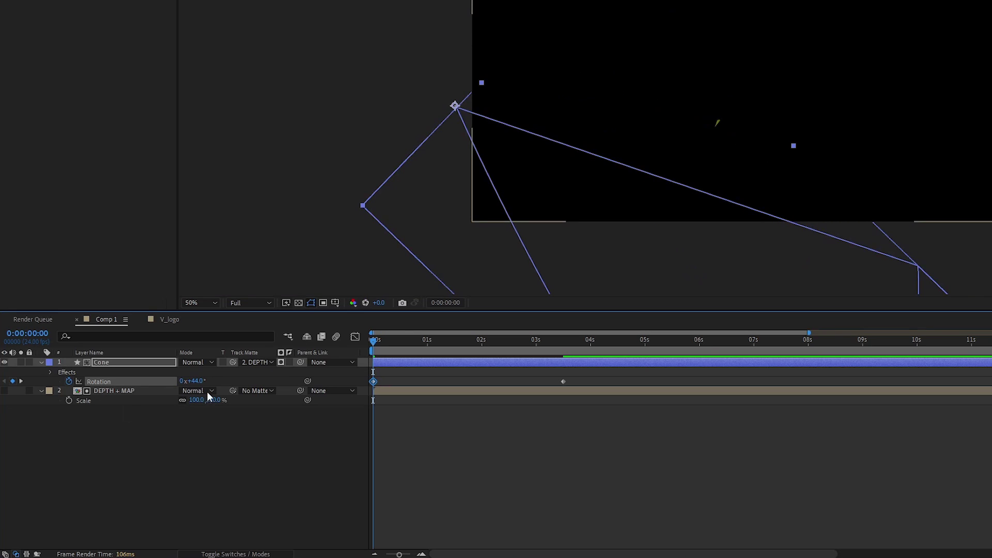
left_click_drag(199, 384, 202, 384)
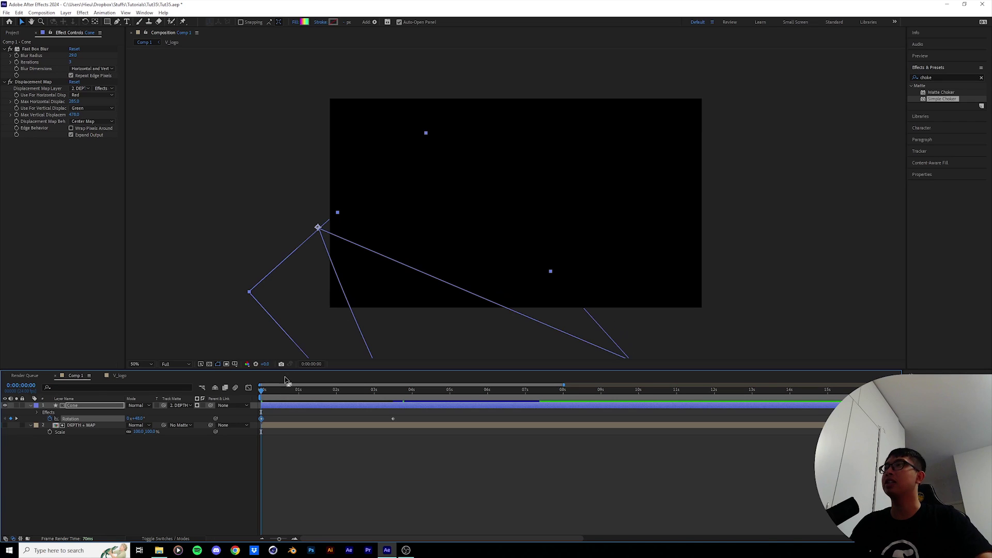
Step: Preview the retimed sweep from the start and inspect the logo enlarged around 0:00:01:06 for gaps in the colour
key("space")
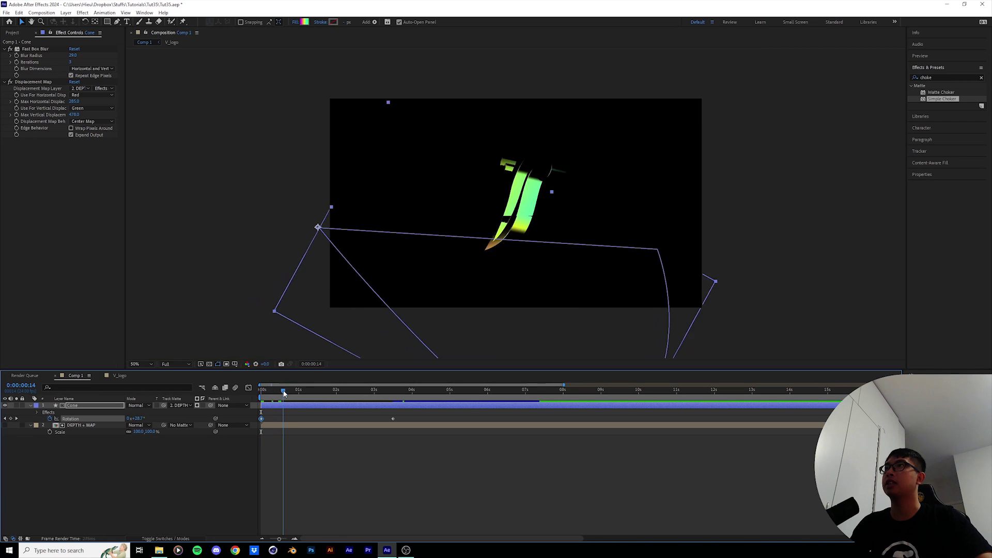
left_click_drag(251, 395, 249, 395)
key("space")
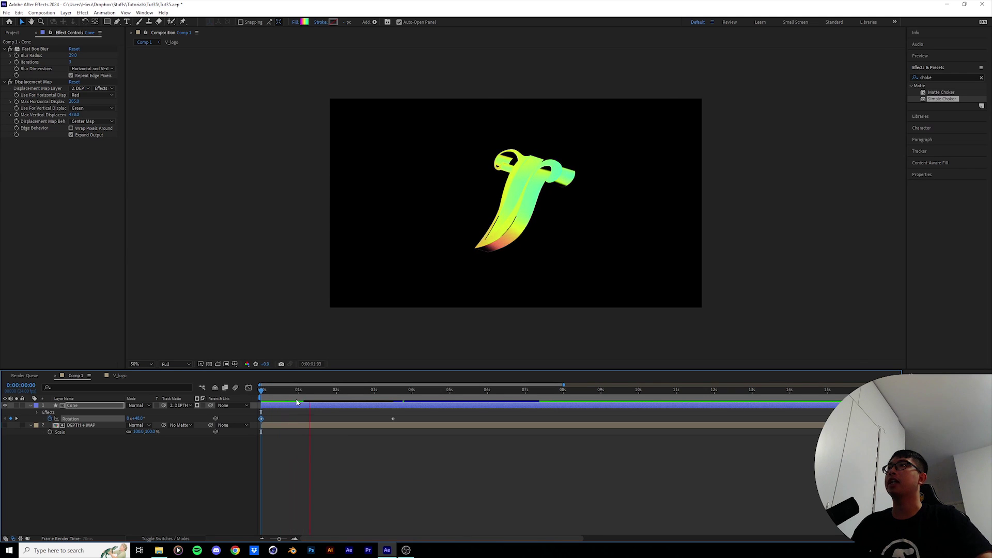
key("space")
scroll(565, 237, "up", 1)
scroll(513, 246, "up", 1)
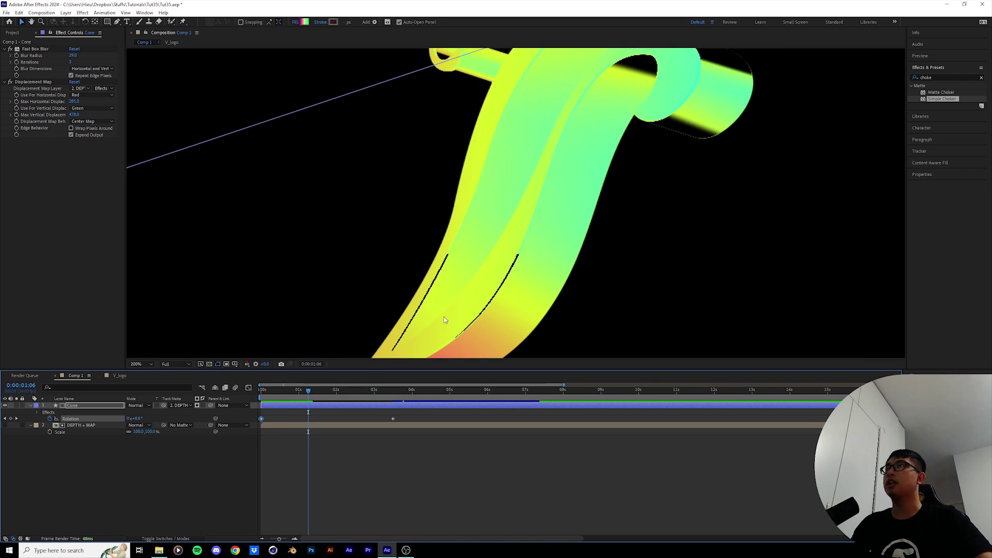
key("shift+slash")
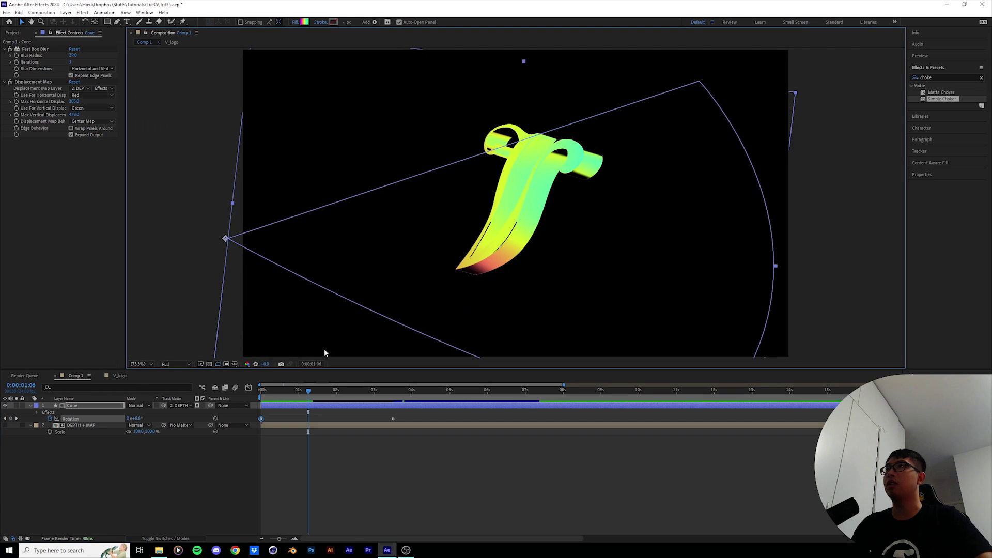
key("slash")
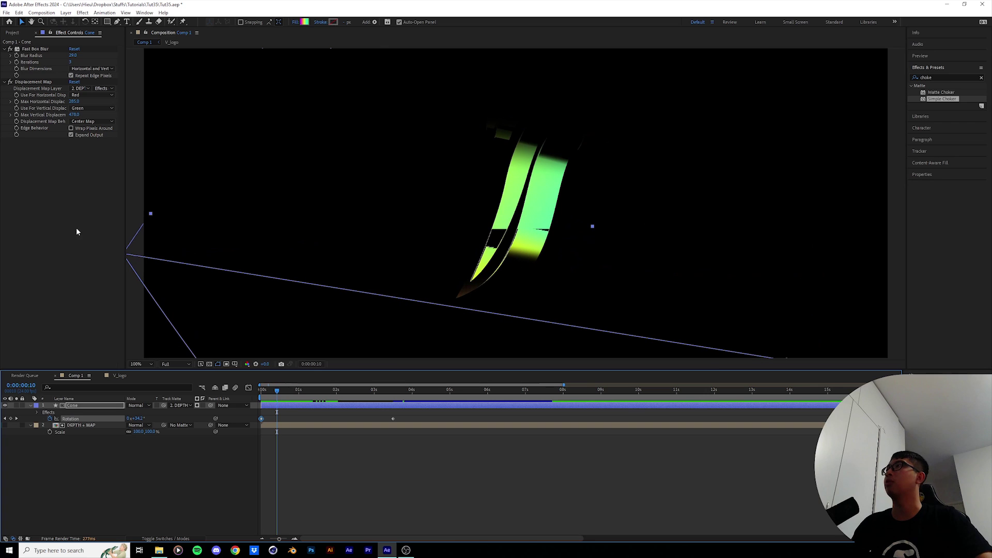
Step: Lower the Cone's maximum horizontal displacement to 220 and maximum vertical displacement to 349, checking the enlarged logo for dark seams
left_click(63, 114)
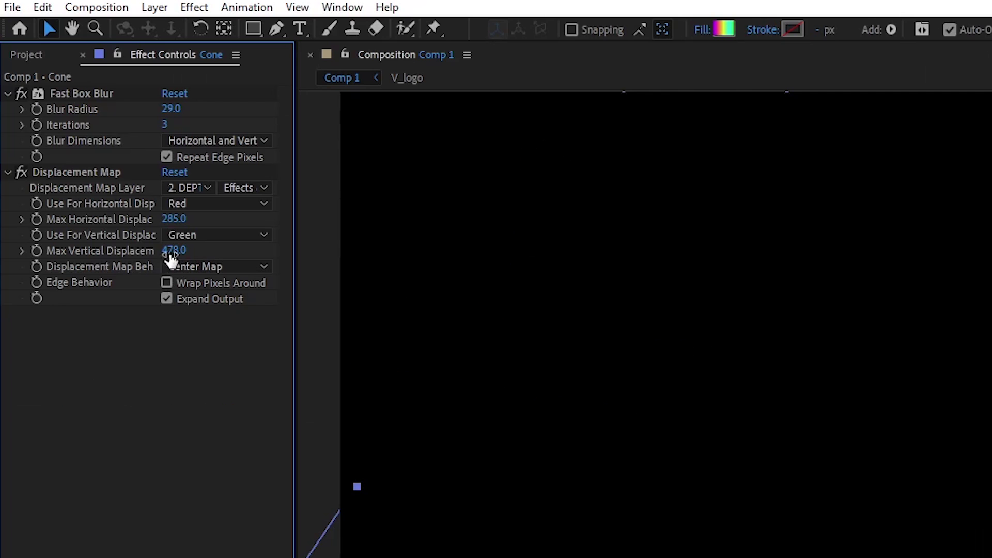
left_click_drag(171, 258, 99, 253)
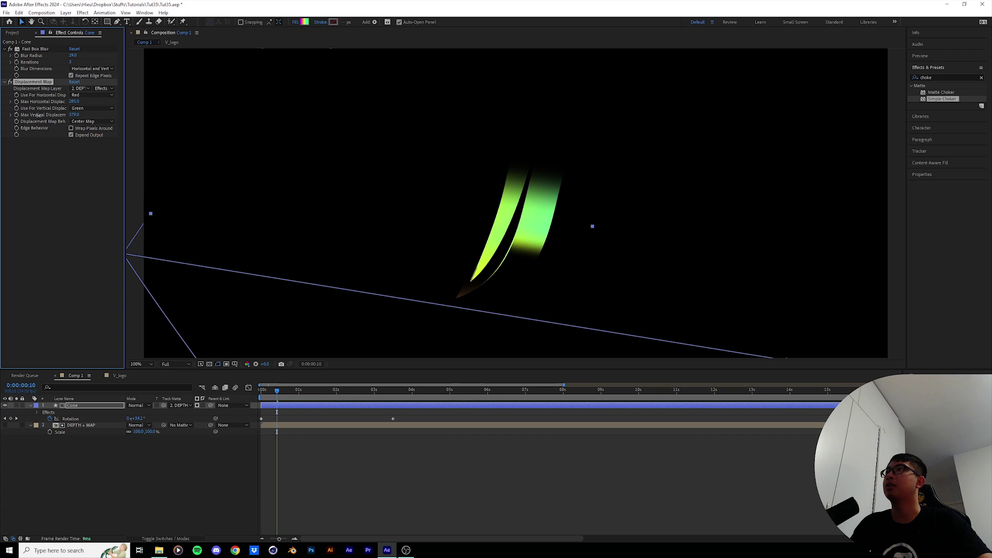
left_click(287, 392)
left_click_drag(288, 392, 295, 393)
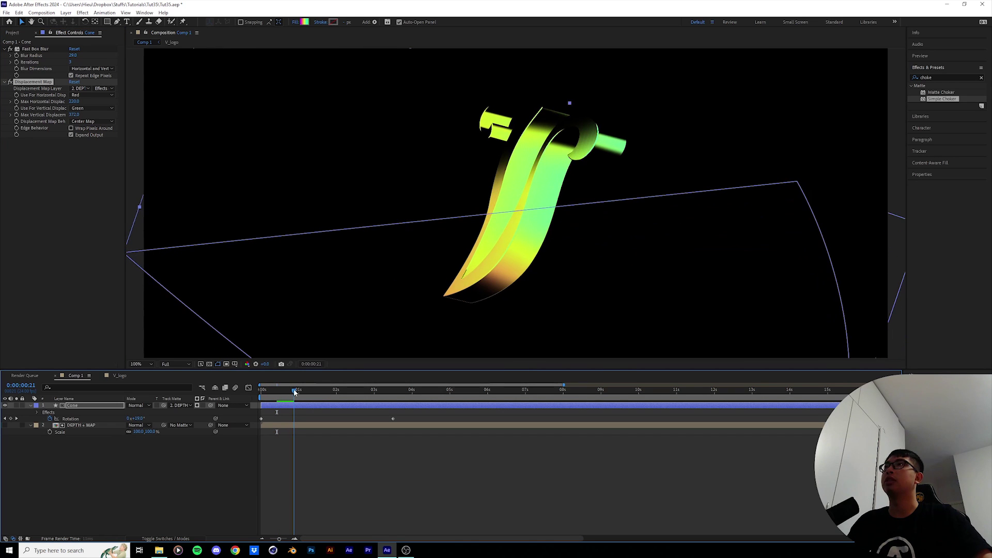
key("period")
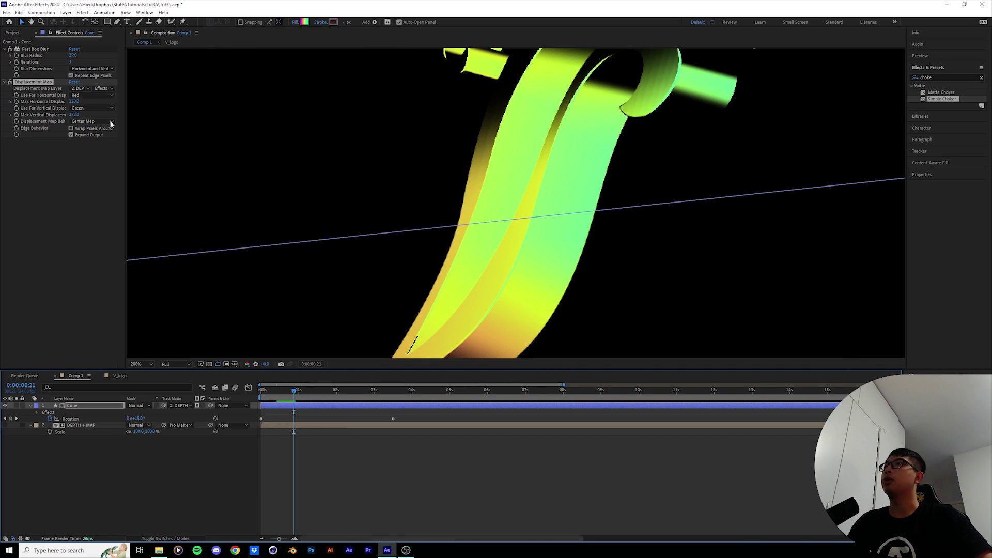
left_click_drag(73, 114, 68, 116)
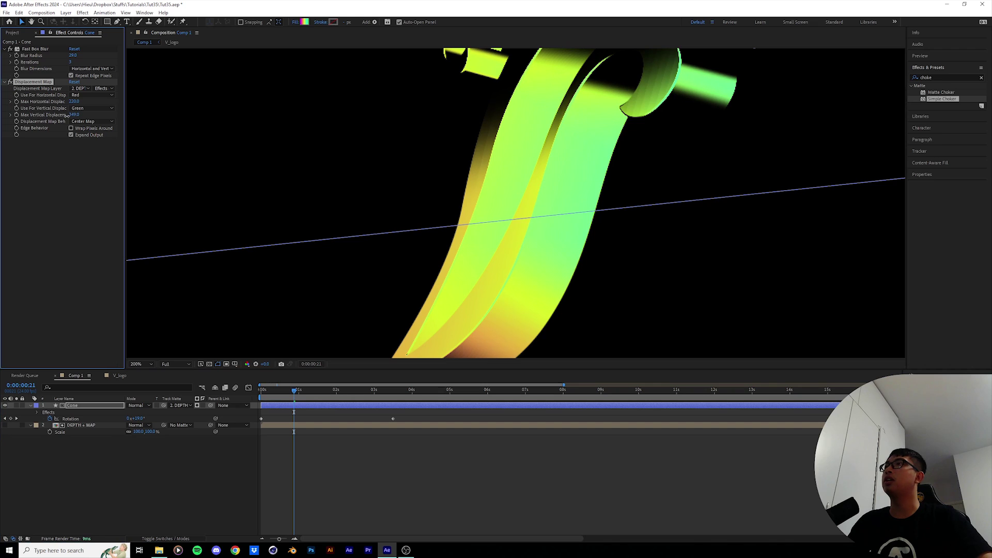
key("comma")
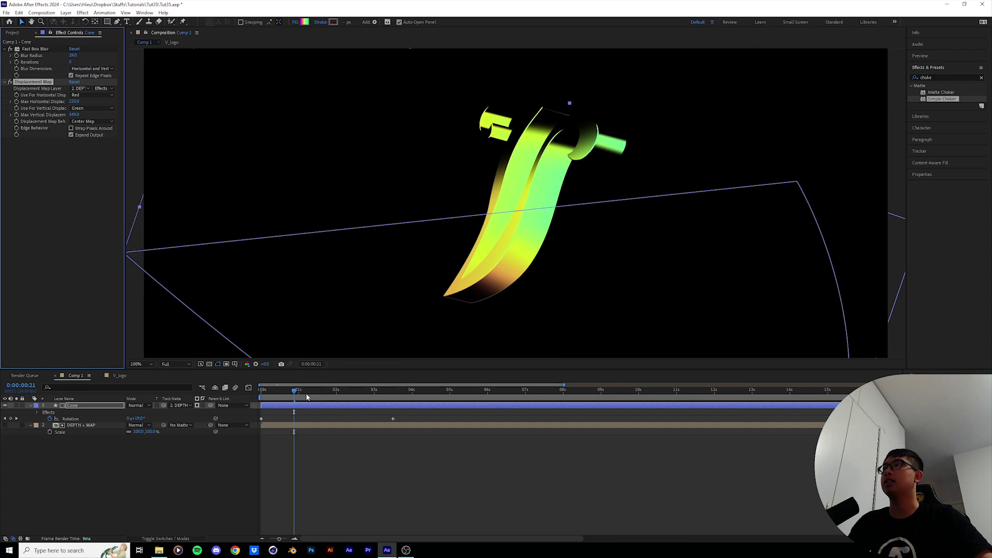
Step: Preview the adjusted sweep from the start and examine the logo's colouring at 0:00:01:16 and 0:00:02:12 with the whole composition in view
left_click_drag(294, 392, 247, 405)
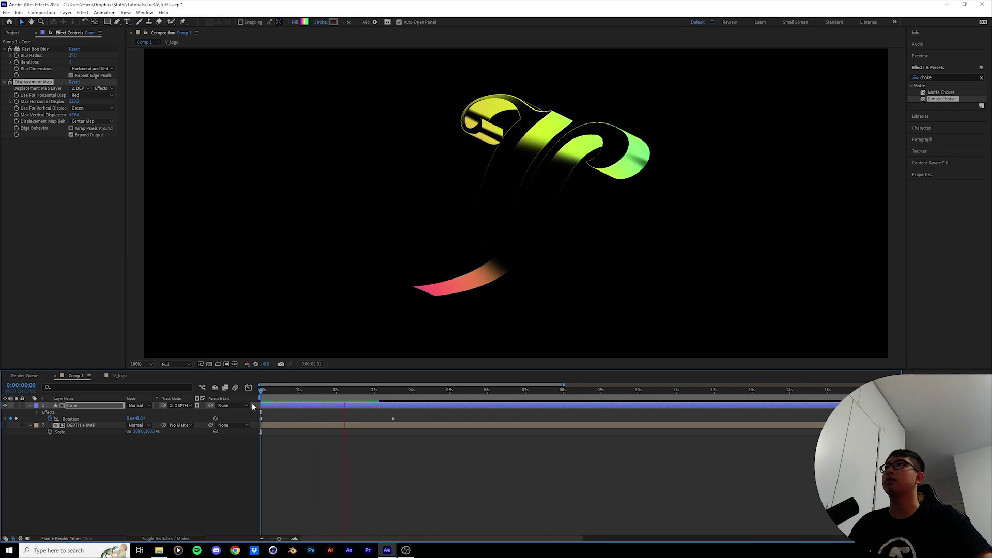
key("space")
key("space")
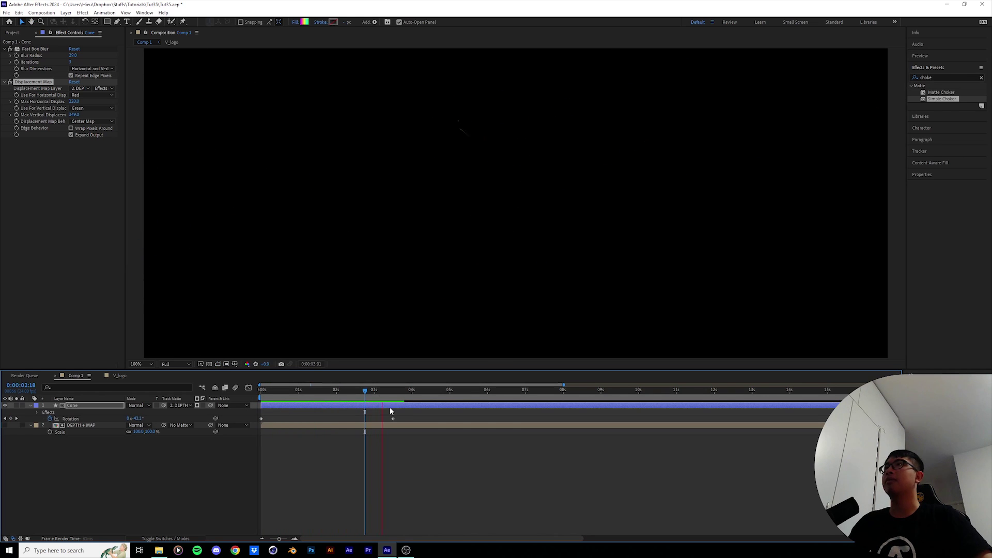
left_click_drag(390, 395, 325, 398)
left_click(136, 364)
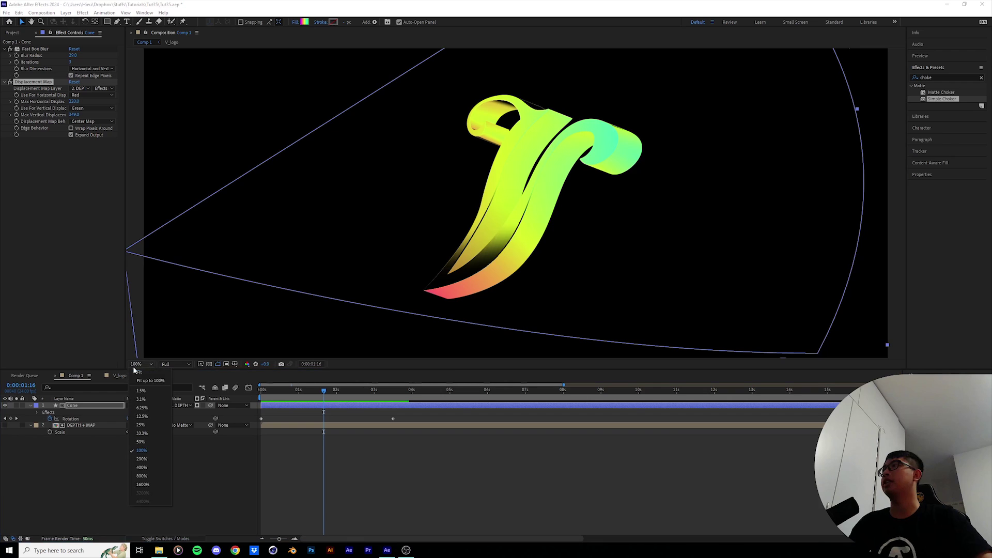
left_click(140, 380)
left_click(324, 424)
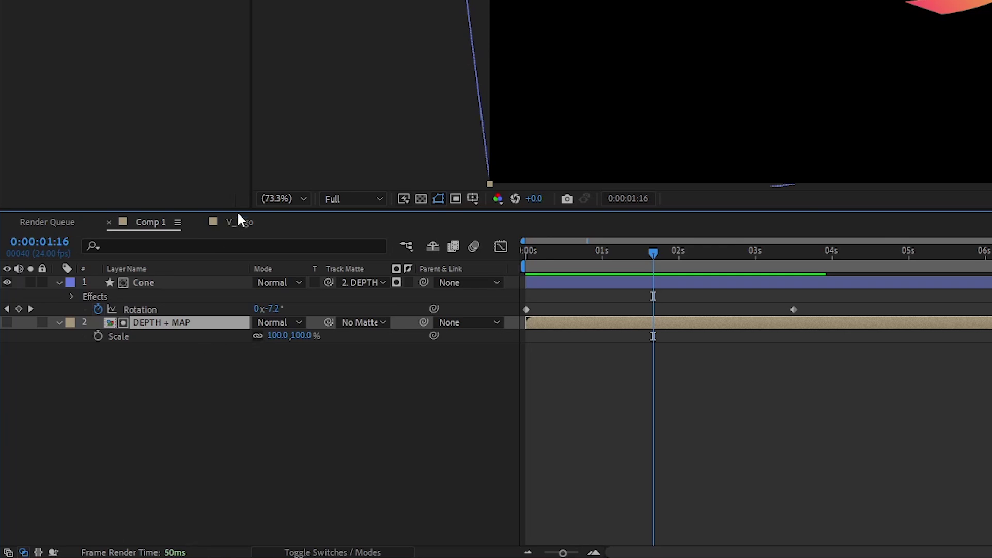
left_click(120, 375)
left_click(77, 375)
left_click_drag(653, 253, 722, 261)
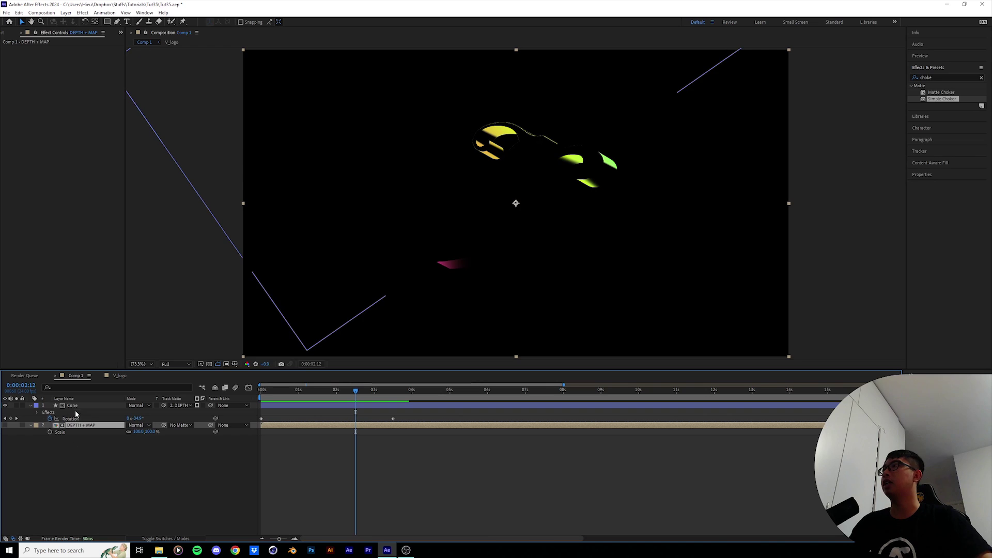
Step: Duplicate the Cone layer and move the copy to beyond the upper-right edge of the composition frame
left_click(75, 407)
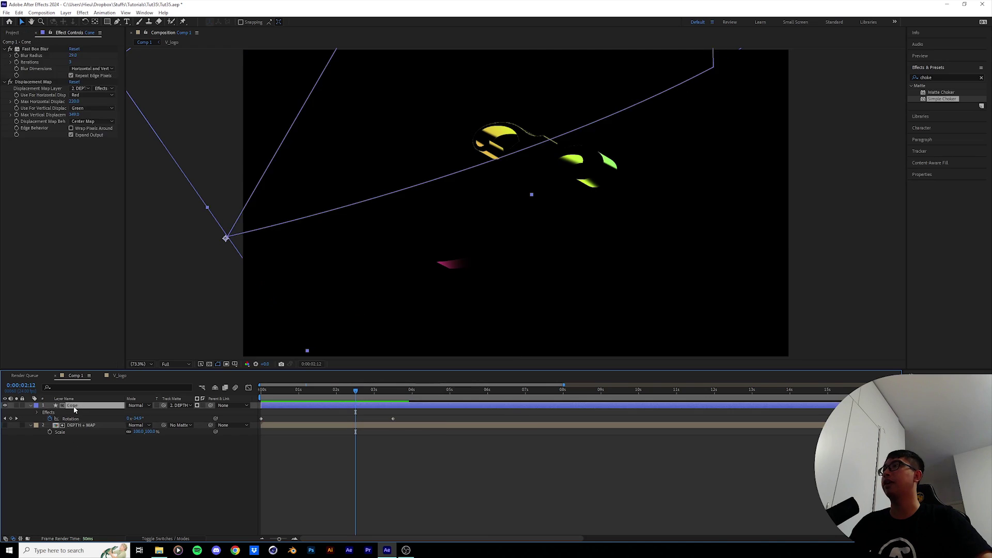
key("ctrl+d")
left_click_drag(248, 155, 568, 78)
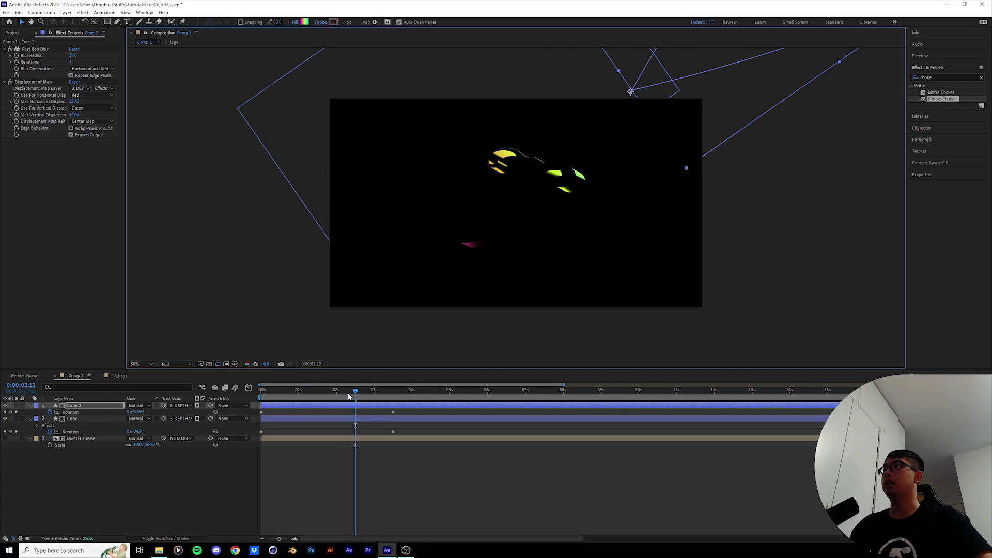
Step: Set the Cone 2 copy's Rotation keyframe at 0:00:03:12 for its own sweep and shift the layer to start about 1.5 seconds in
left_click_drag(348, 393, 261, 394)
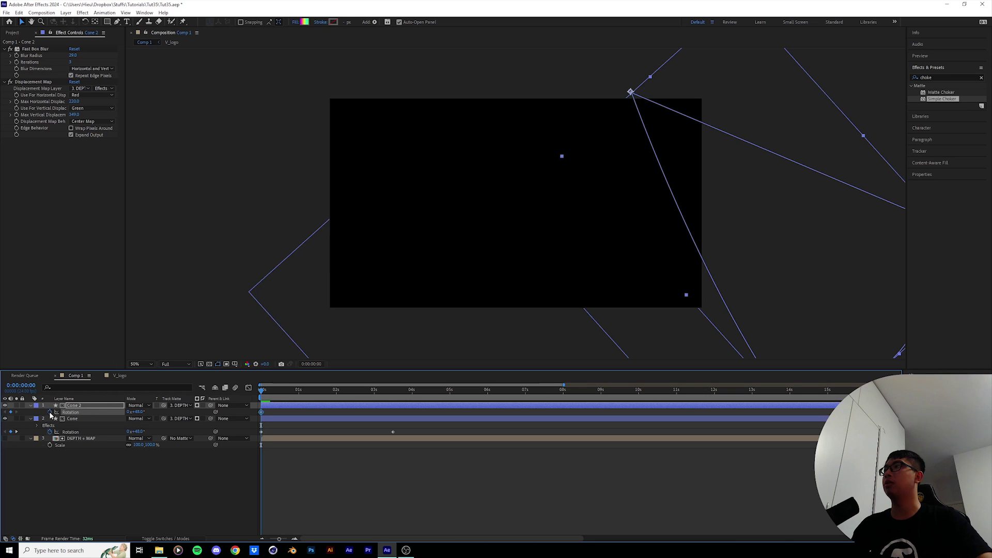
left_click(393, 394)
left_click_drag(136, 412, 193, 406)
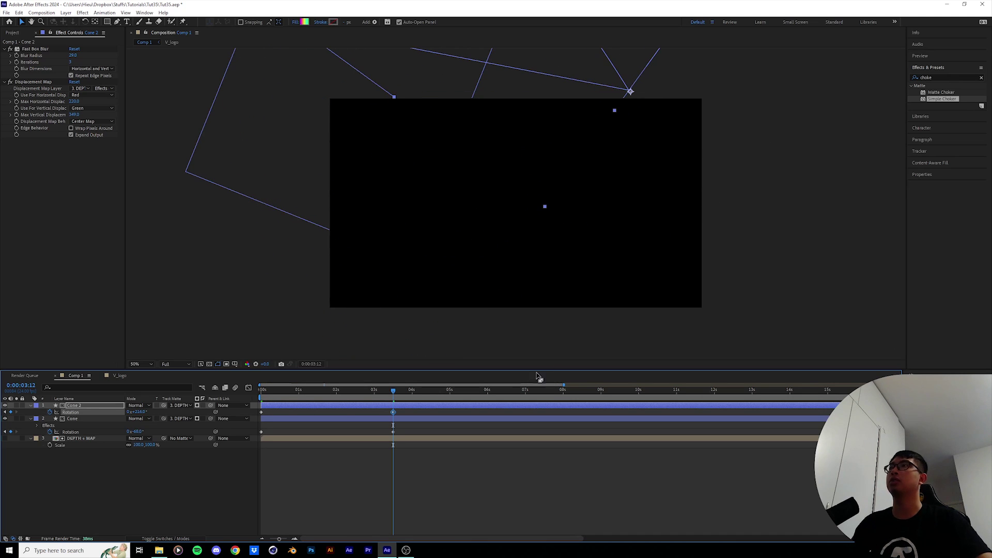
mouse_move(278, 407)
left_mouse_down()
mouse_move(344, 405)
mouse_move(343, 390)
mouse_move(429, 387)
mouse_move(265, 397)
left_mouse_up()
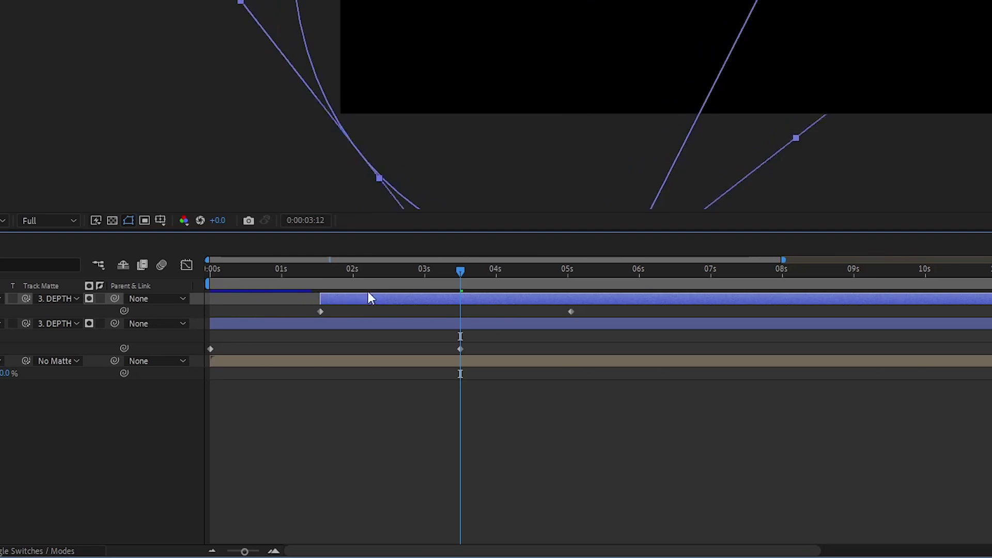
Step: Fit the composition in view and preview both cone sweeps across the logo from the start
left_click(425, 277)
left_click(141, 365)
left_click(140, 380)
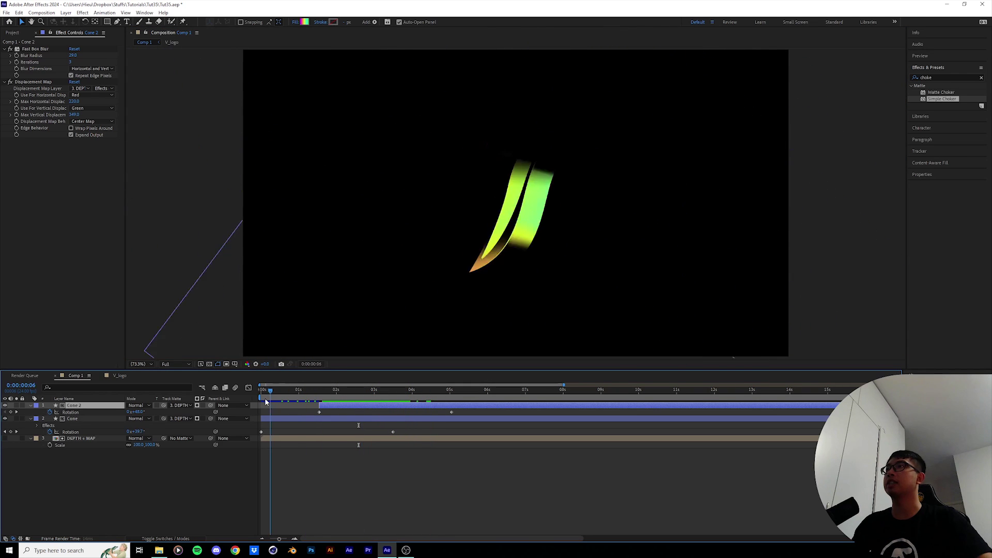
key("space")
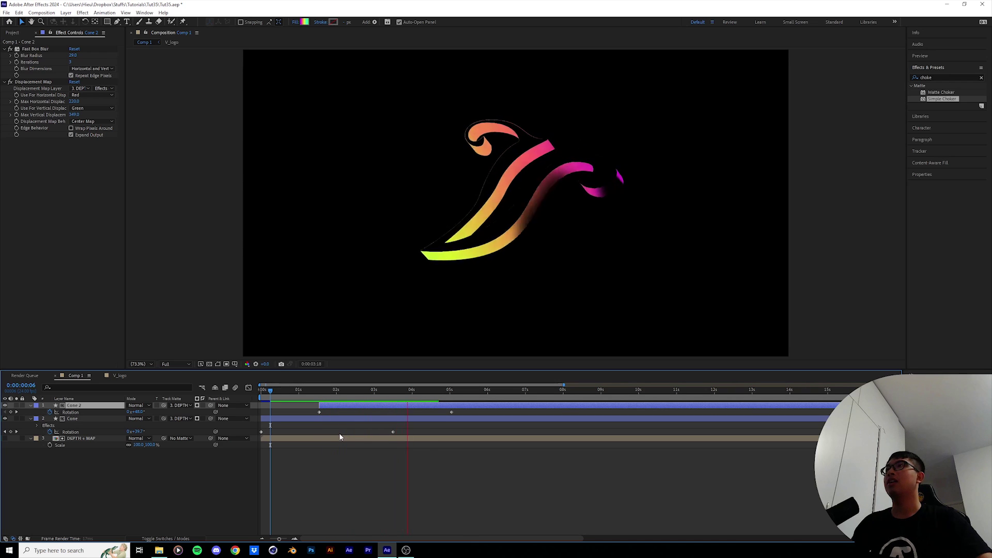
left_click_drag(413, 391, 269, 402)
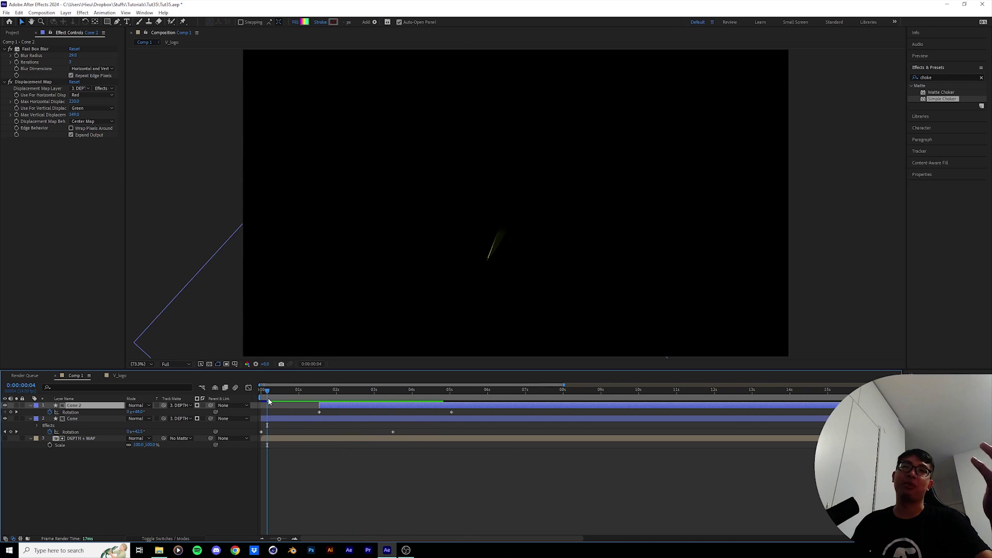
key("space")
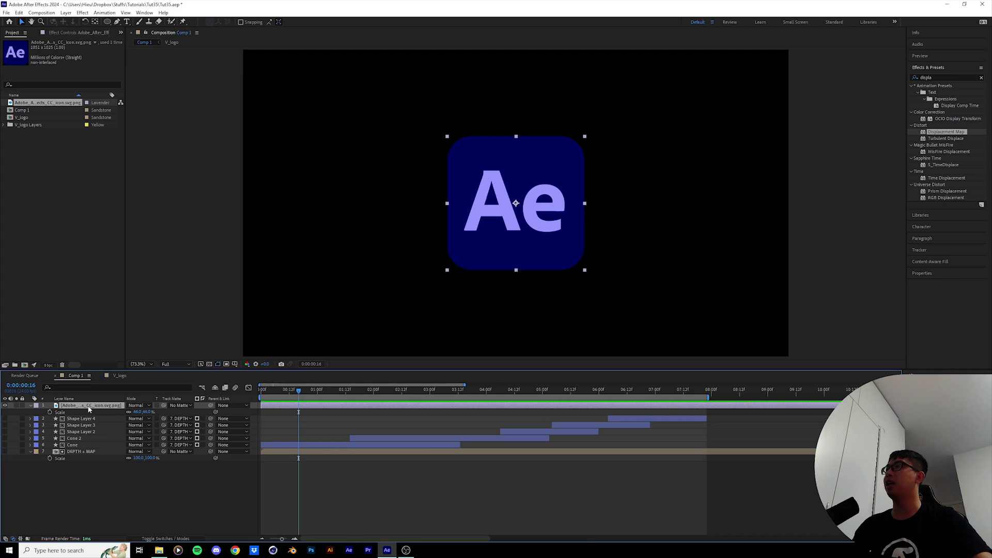
Step: Add an empty shape layer above the Adobe After Effects icon image in Comp 1
left_click(66, 14)
key("Escape")
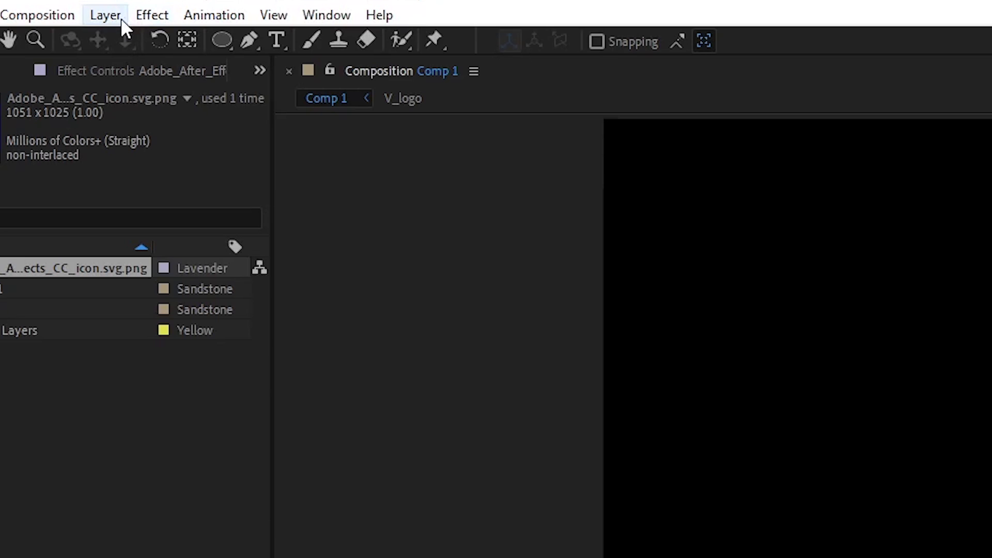
left_click(120, 17)
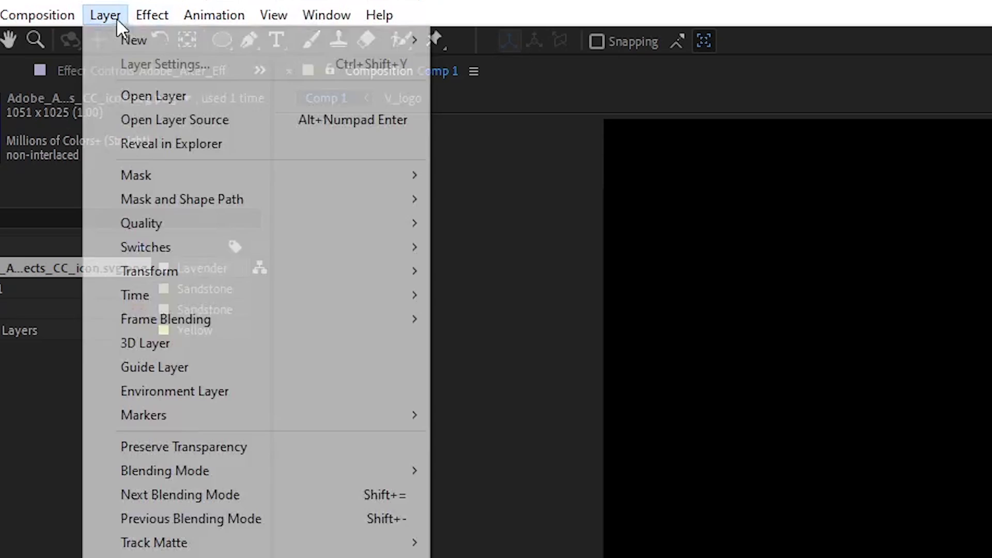
mouse_move(114, 42)
left_click(514, 162)
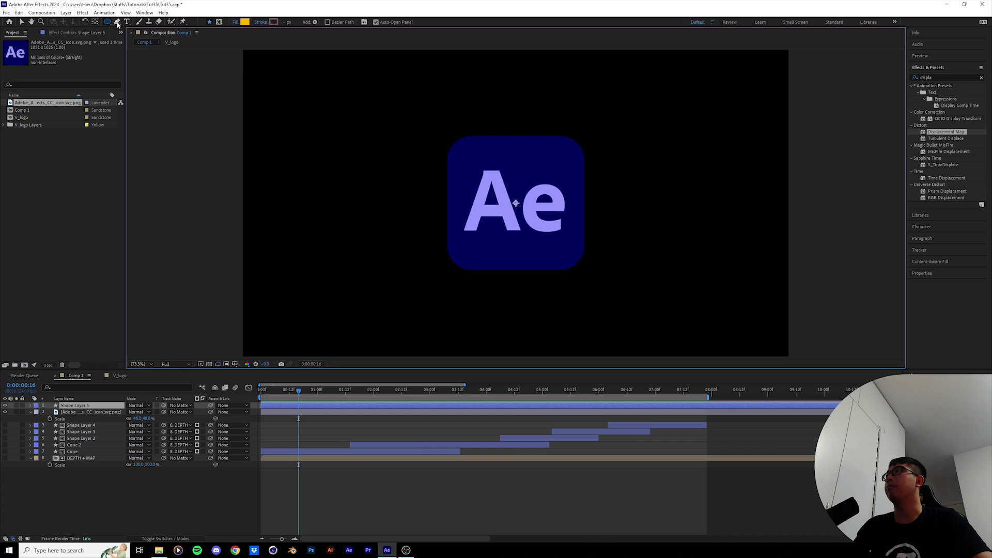
Step: Trace the rounded-square outline of the Ae icon with the Pen tool as a yellow-filled shape on the new shape layer
left_click(117, 23)
key("slash")
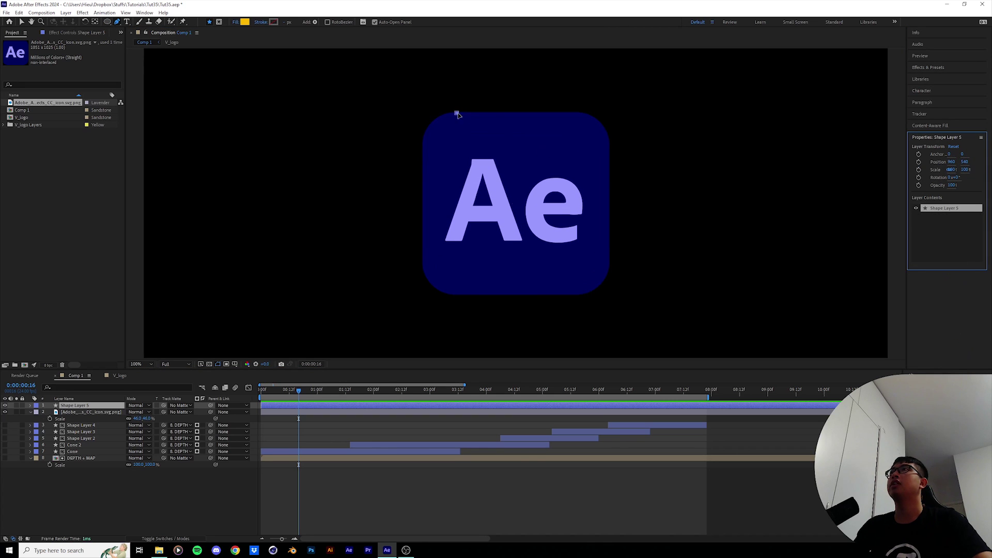
left_click_drag(457, 113, 485, 113)
left_click_drag(574, 112, 589, 112)
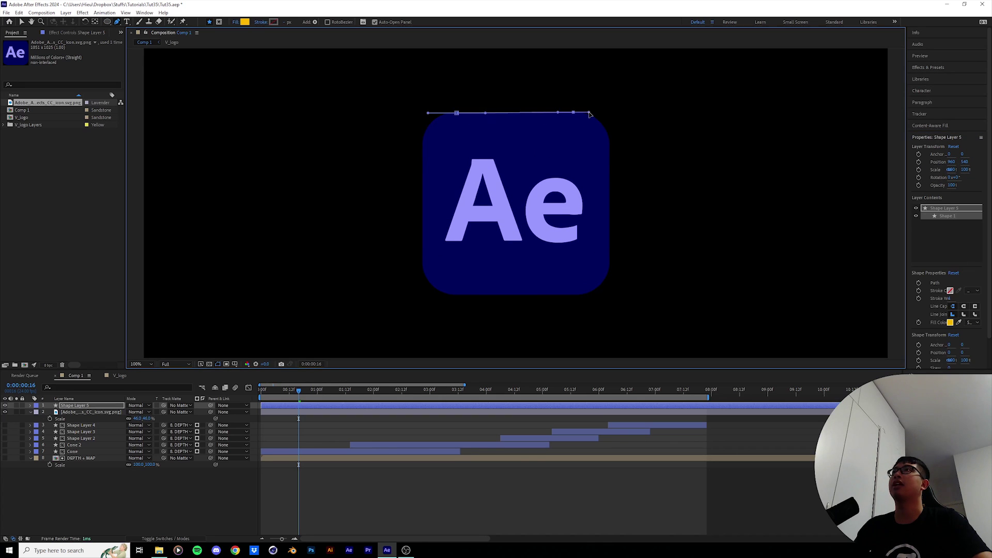
left_click_drag(610, 156, 610, 195)
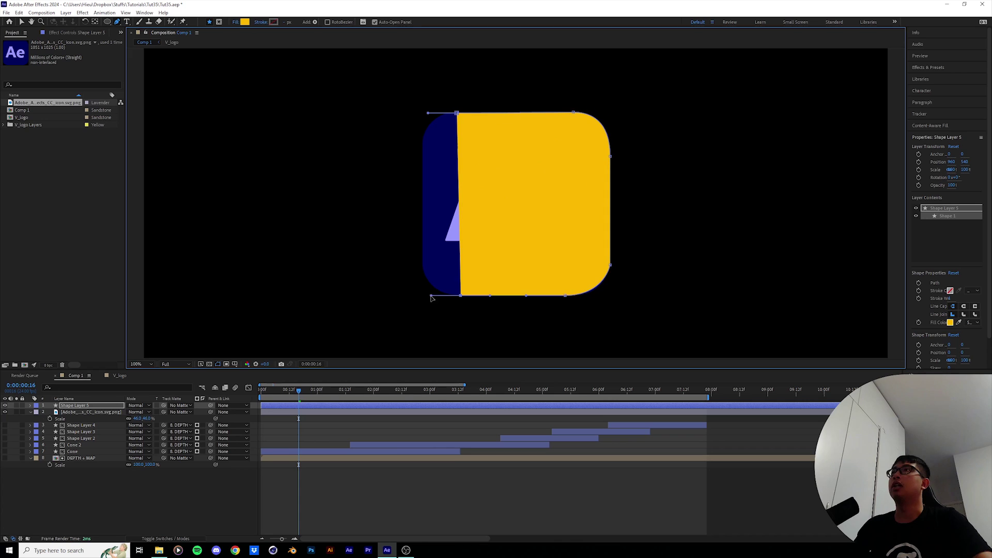
left_click_drag(422, 254, 426, 223)
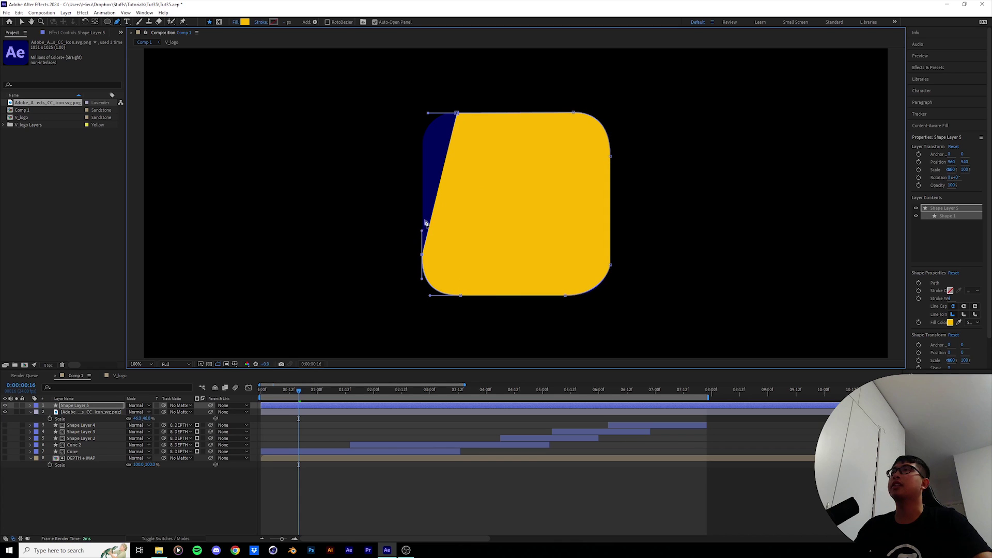
left_click(107, 21)
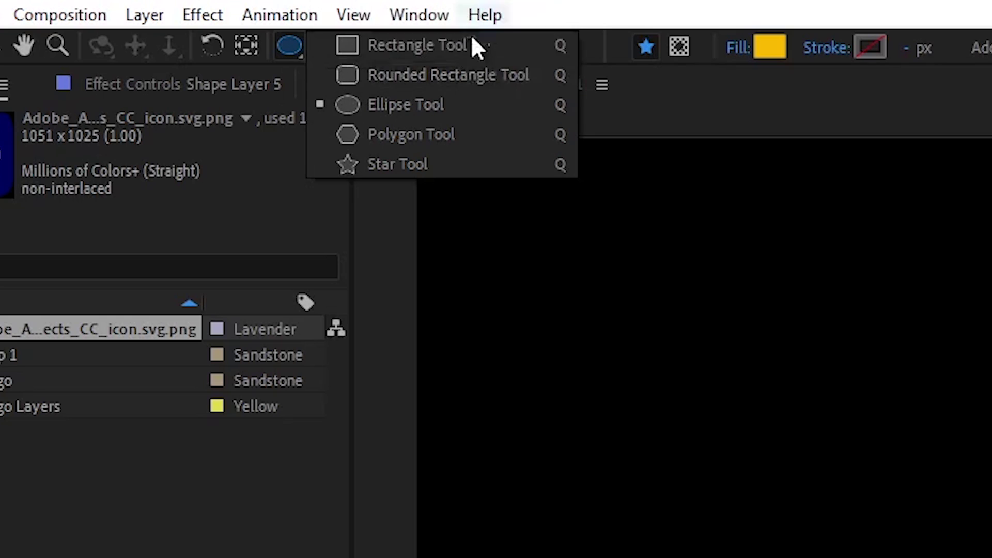
left_click(423, 166)
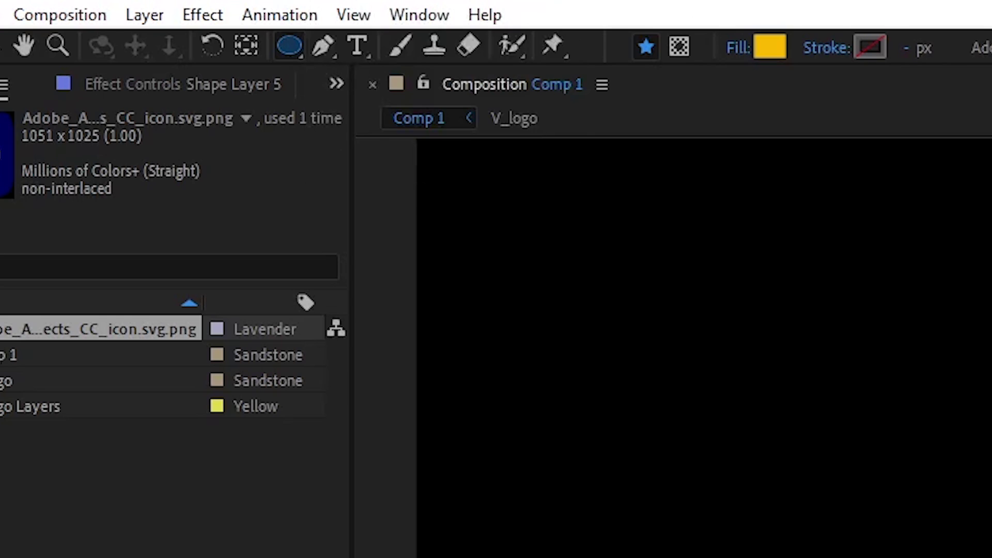
left_click(117, 22)
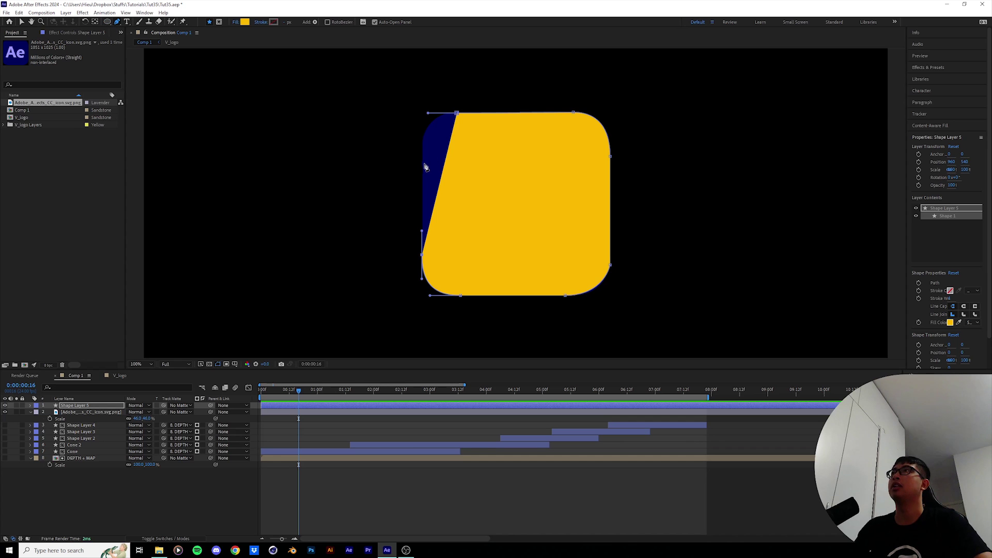
left_click(422, 163)
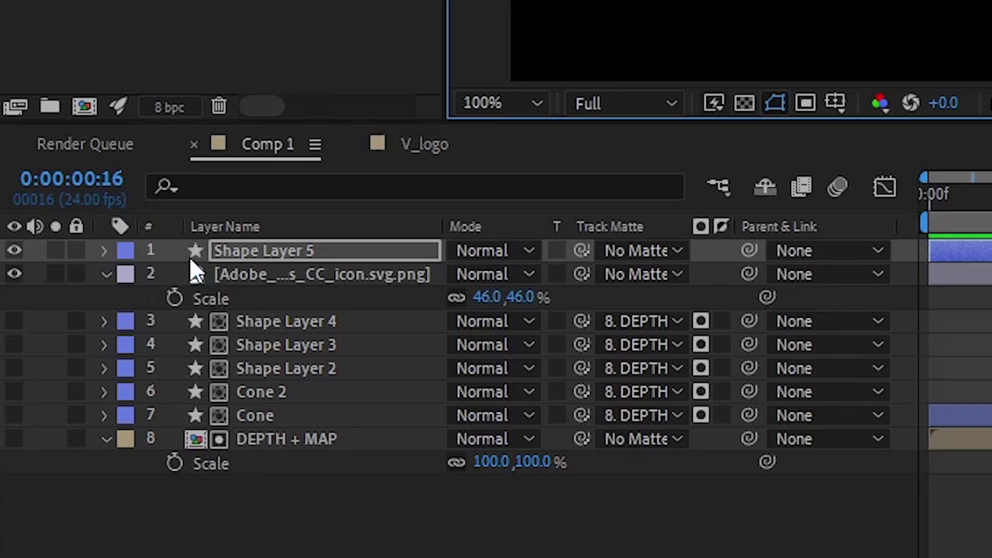
Step: Place the traced shape layer directly beneath the icon image and give it a pink label colour
left_click_drag(66, 406, 76, 421)
left_click_drag(268, 306, 268, 306)
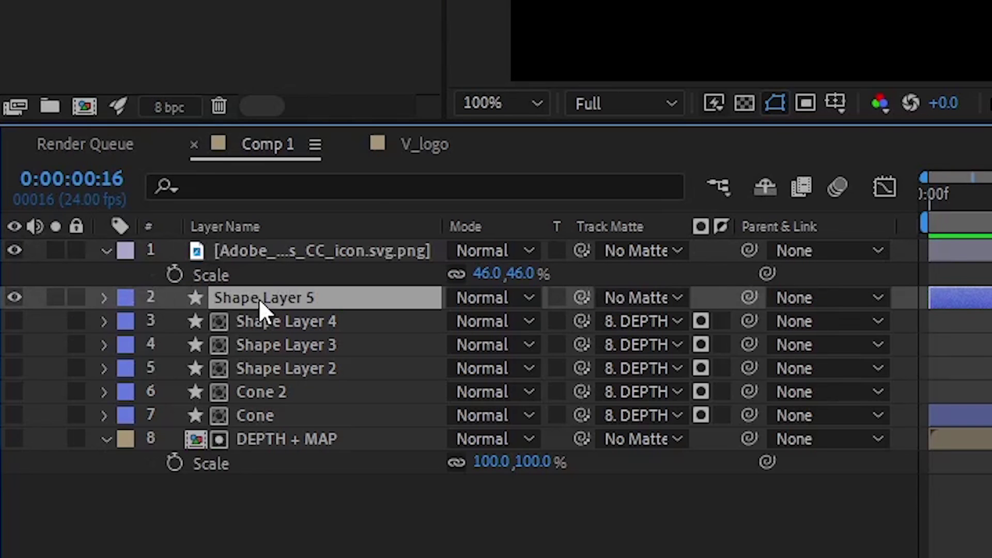
left_click(125, 298)
left_click(191, 157)
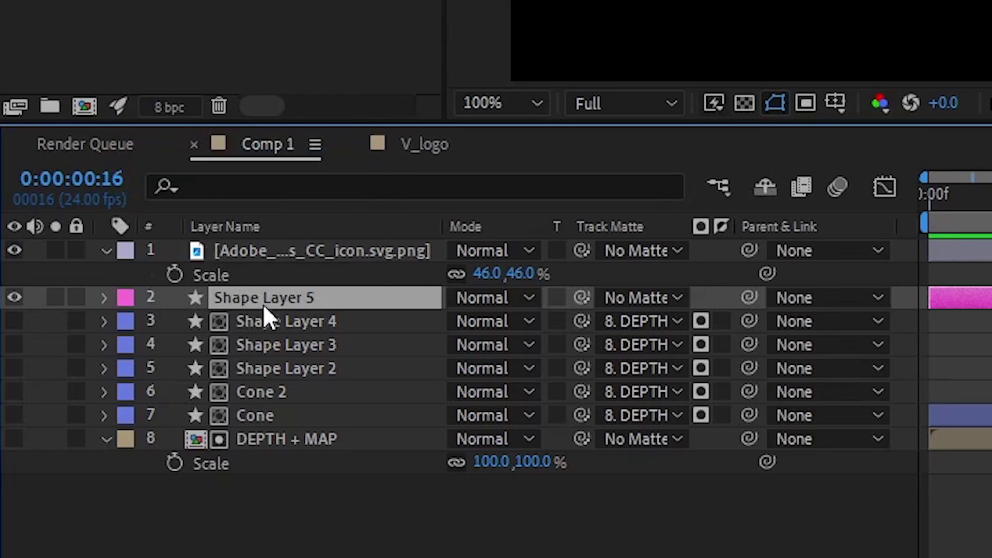
Step: Rename the traced shape layer as AE ICON BACK
key("Return")
type("AE")
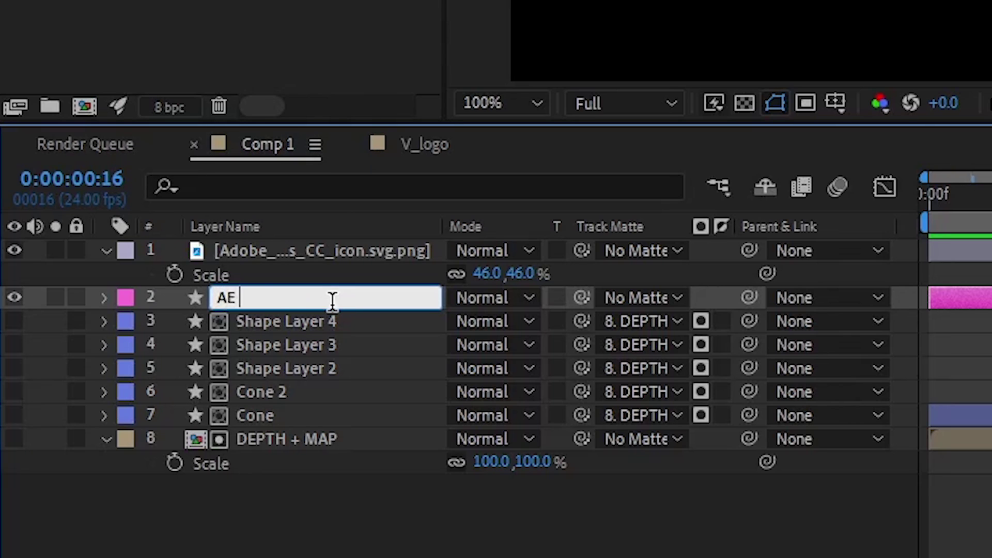
type(" ICON BACK")
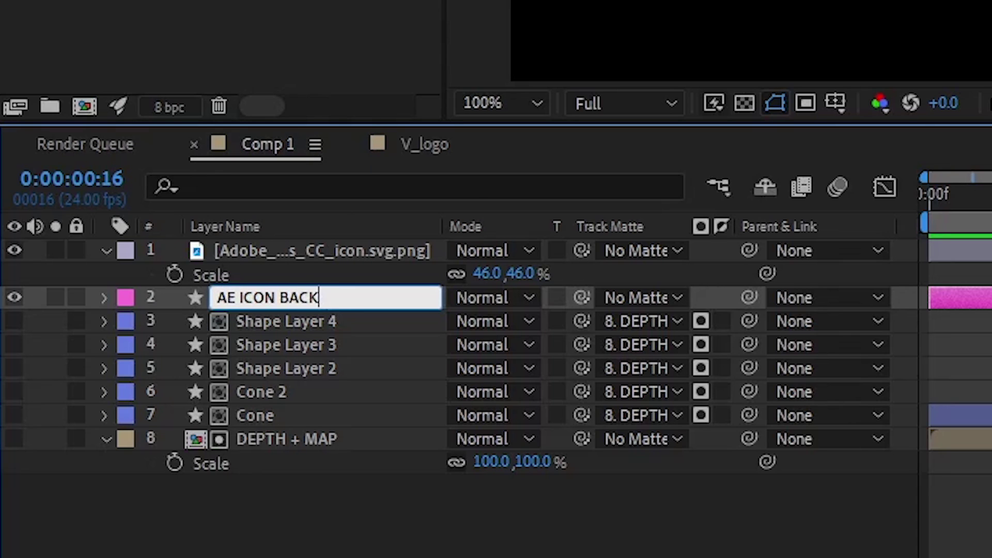
key("Return")
Step: Make the Ae icon image and the AE ICON BACK layer both 3D layers
key("F4")
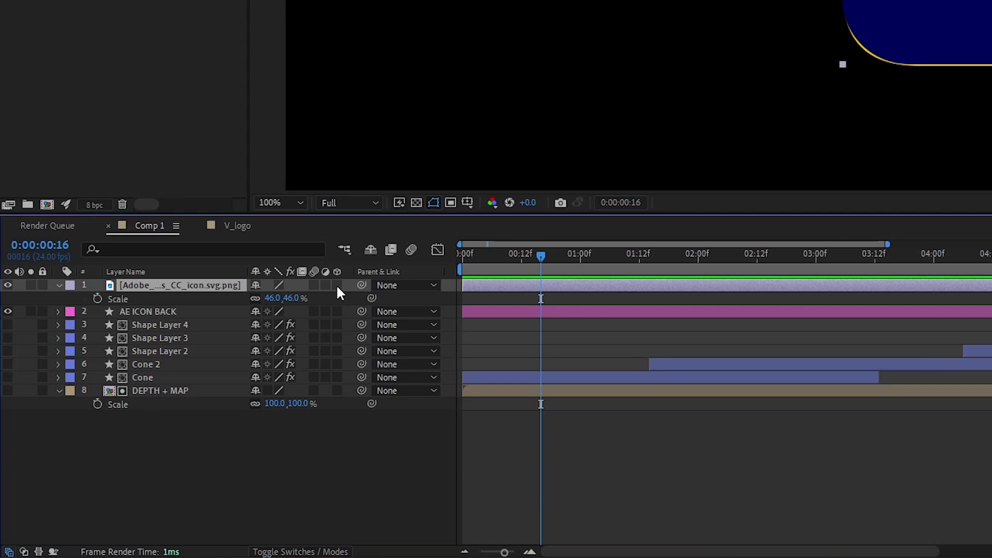
left_click(337, 286)
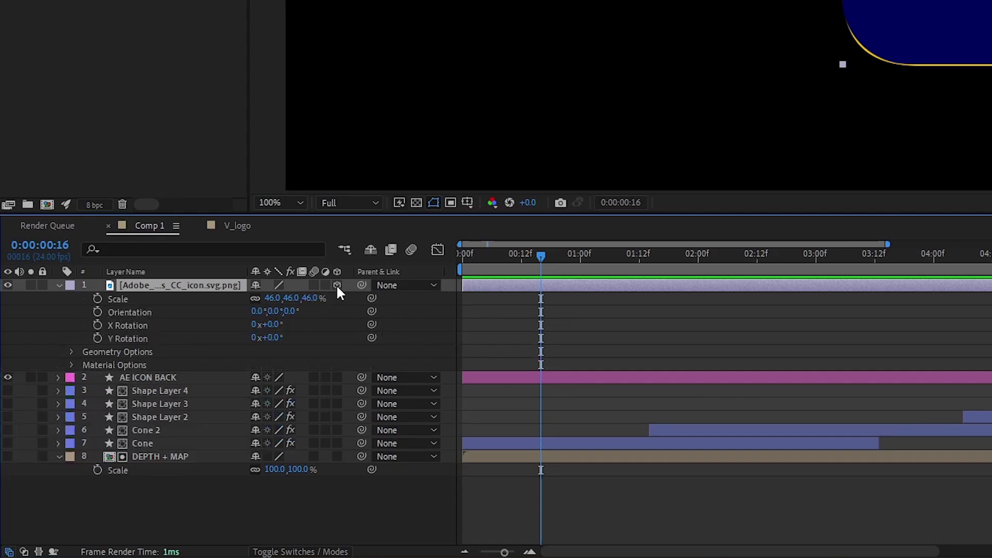
left_click(174, 378)
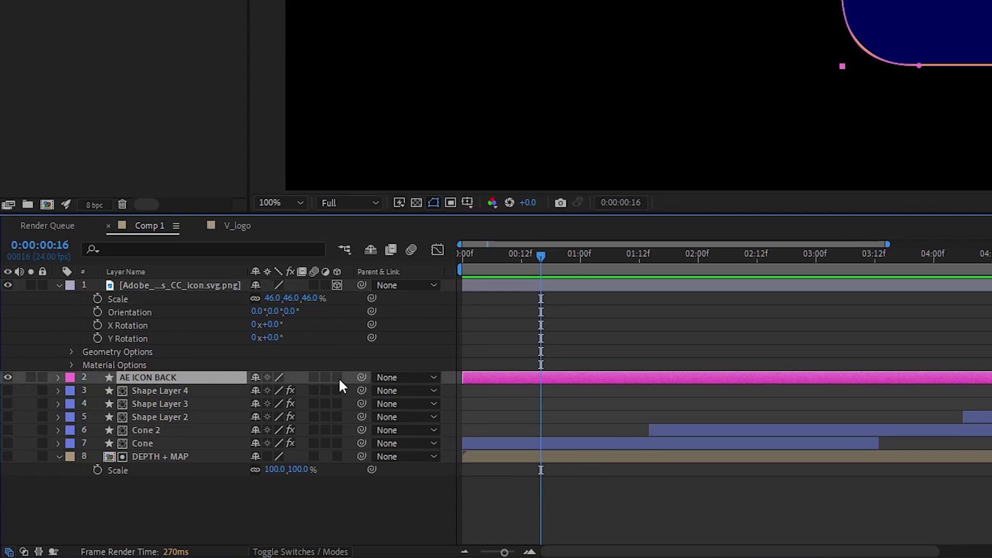
left_click(338, 377)
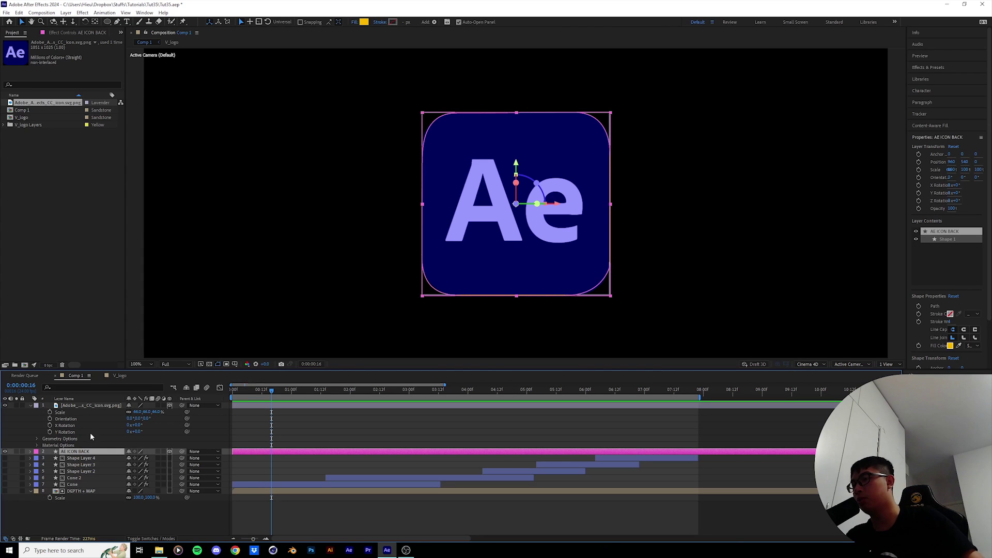
Step: Show the Position of both icon layers and set the Ae icon image's Z position to -0.1
left_click(82, 405)
left_click(86, 452)
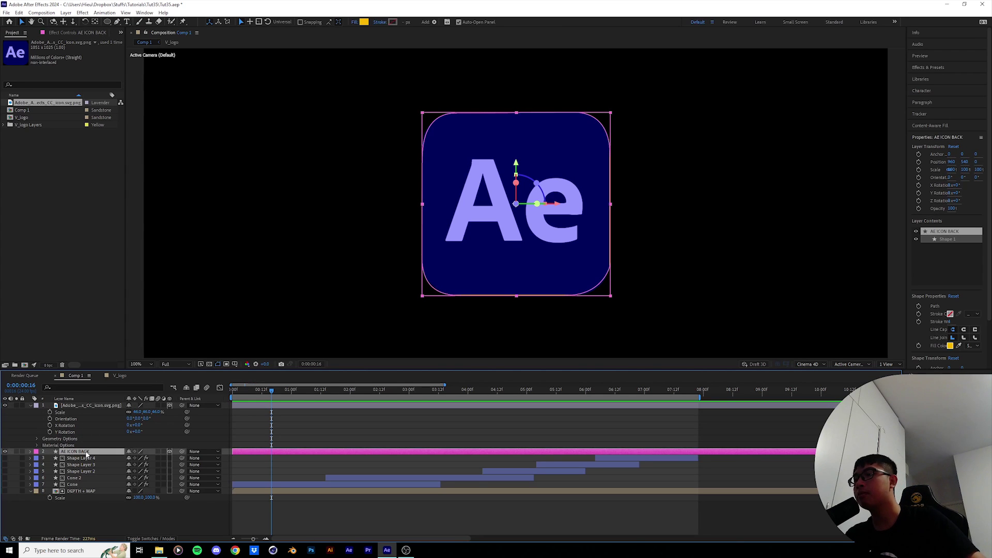
key("p")
left_click(99, 405)
key("p")
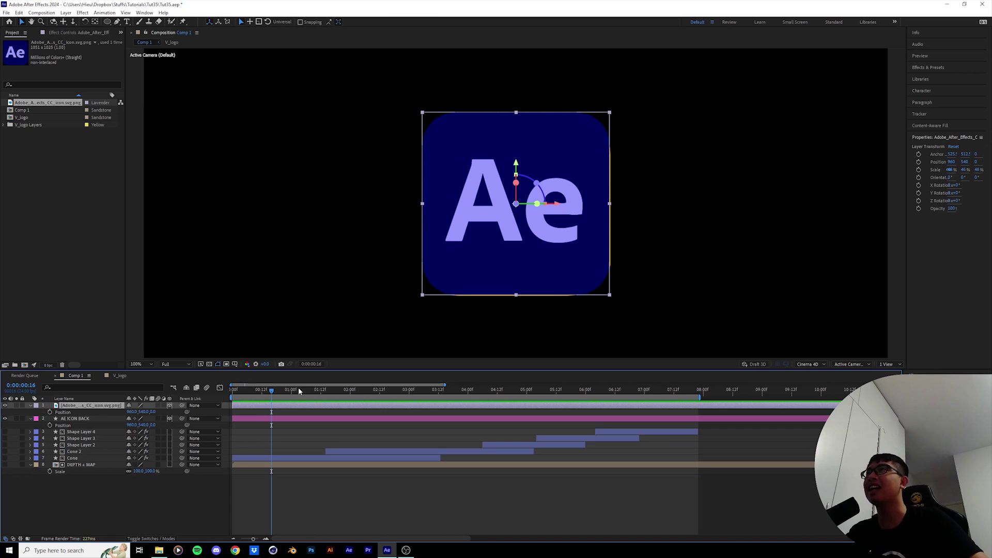
left_click_drag(156, 413, 156, 415)
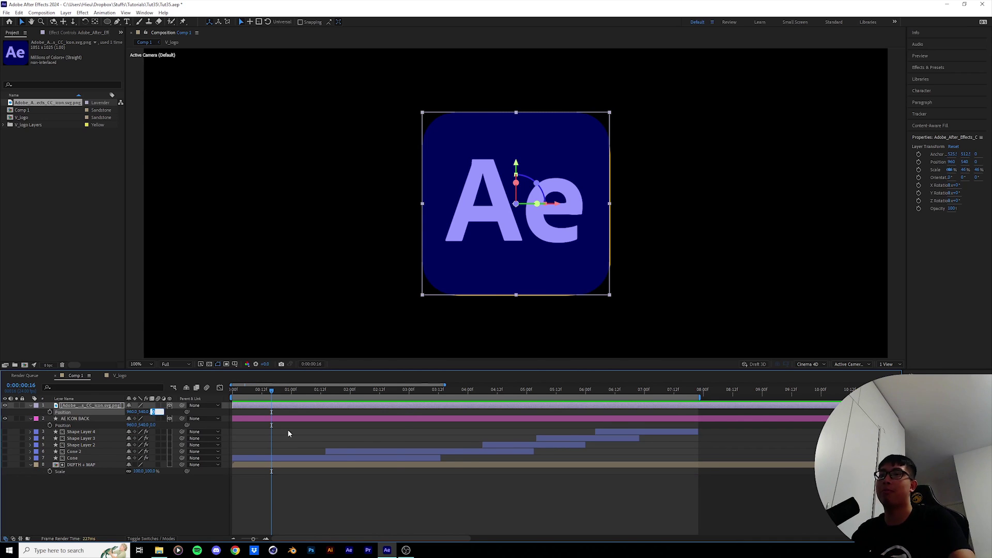
type("-0.5")
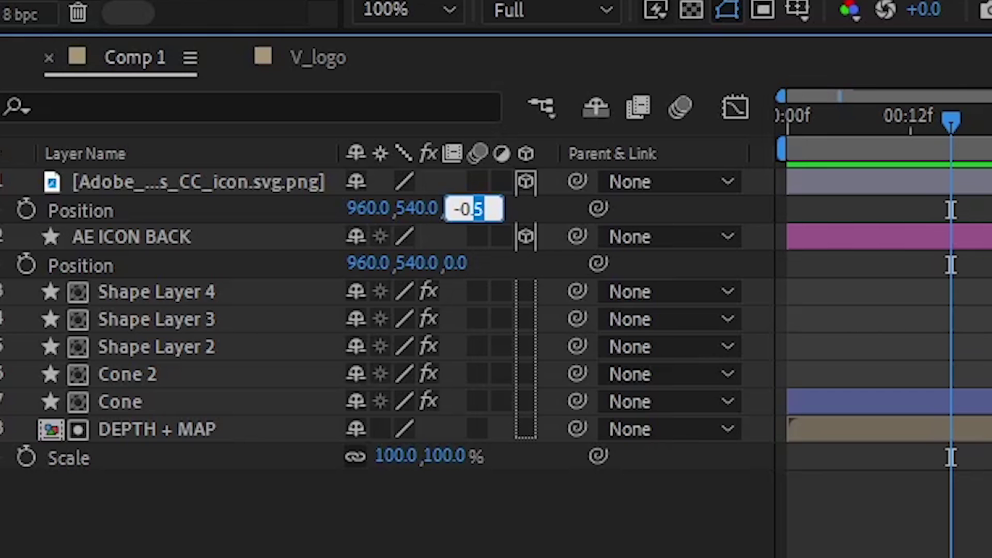
type("1")
key("Return")
Step: Add a null object above the Ae icon layers
left_click(151, 15)
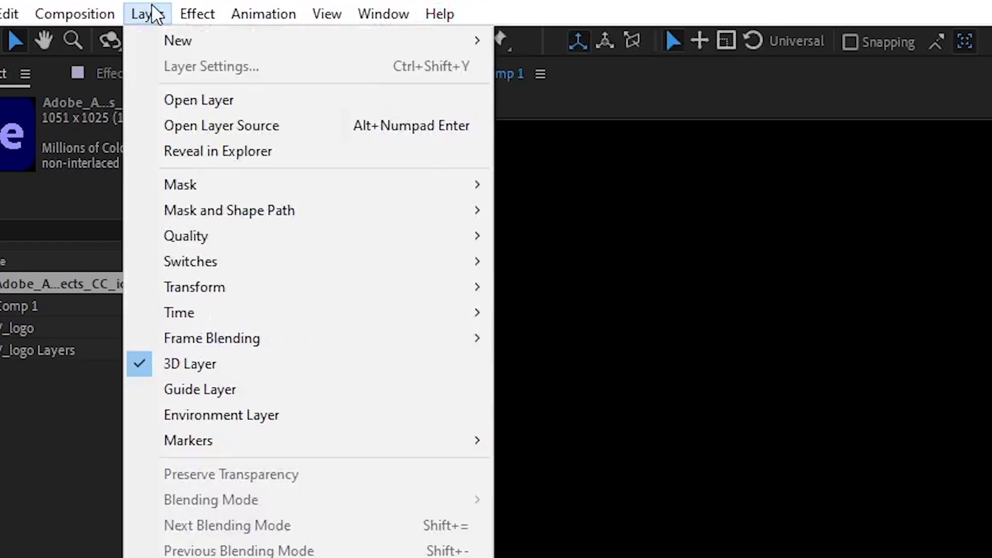
left_click(151, 16)
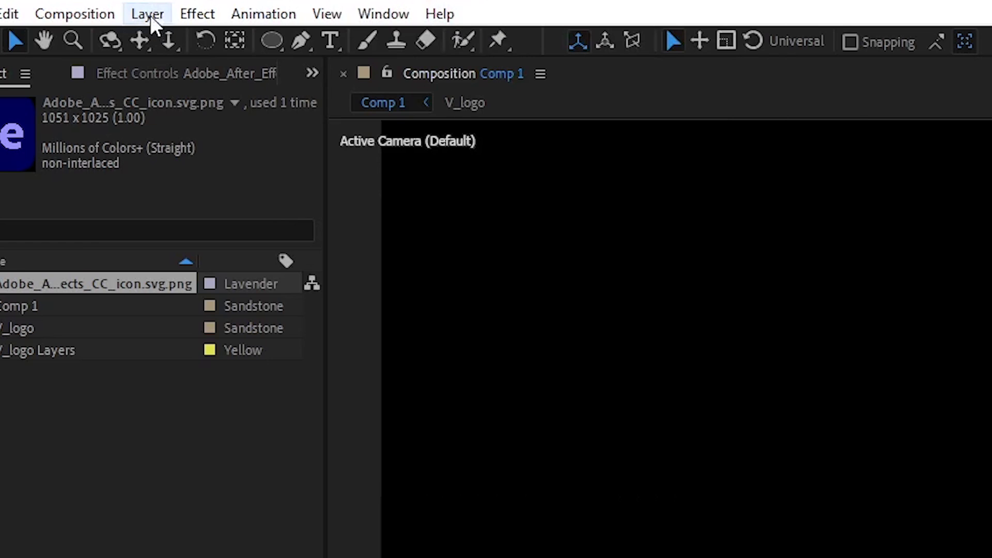
left_click(151, 16)
mouse_move(405, 48)
left_click(547, 142)
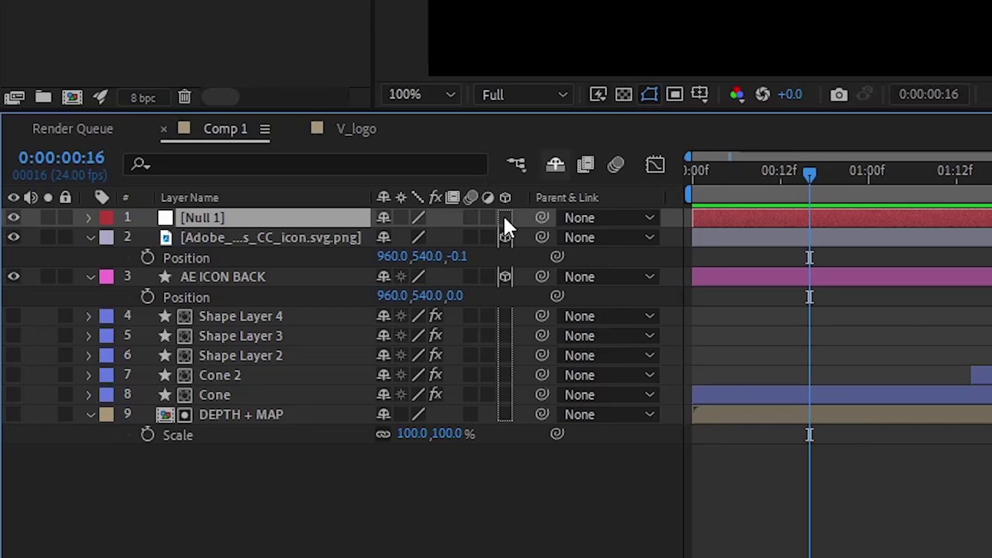
Step: Make the null a 3D layer and parent the Ae icon image and AE ICON BACK layers to it
left_click(505, 218)
left_click(339, 277)
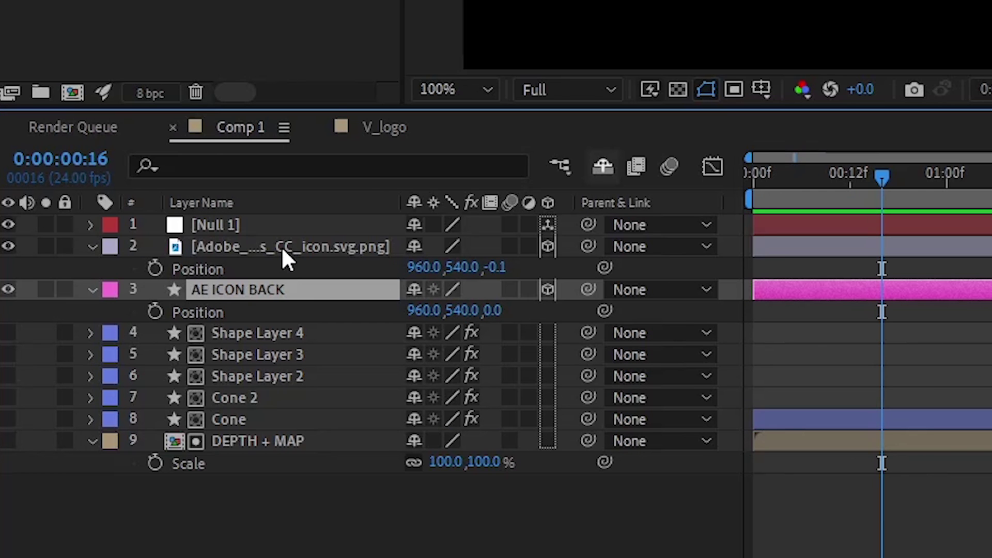
left_click(317, 246, "ctrl")
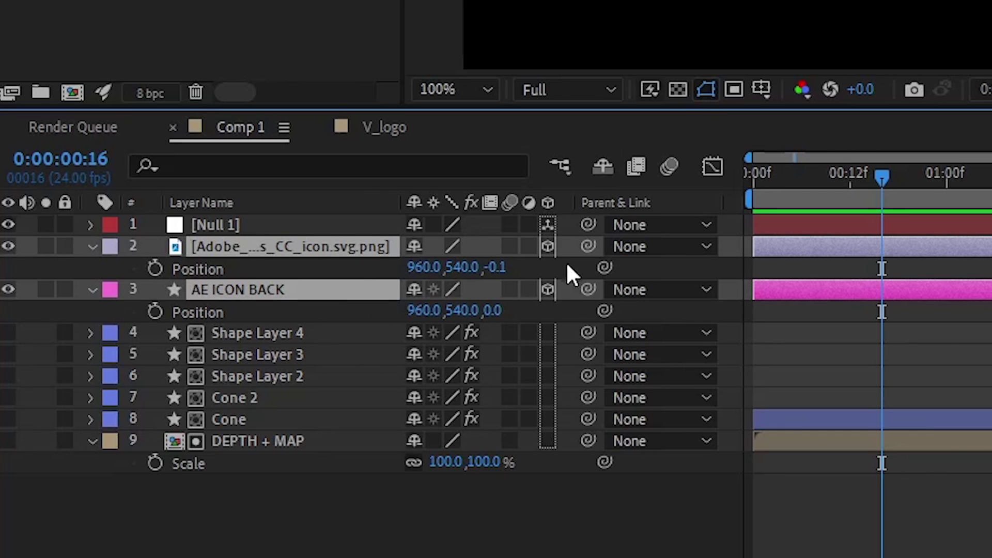
left_click_drag(587, 246, 233, 222)
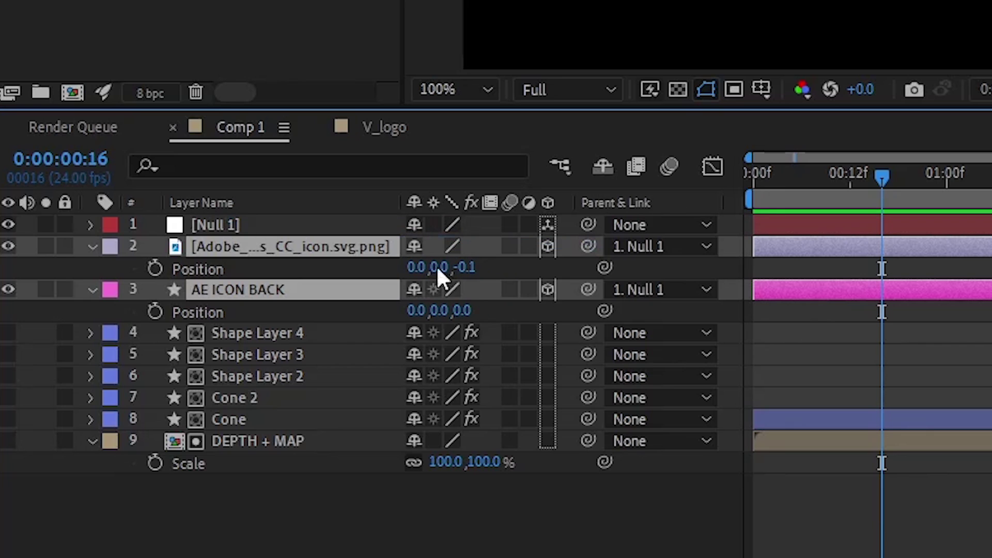
Step: Show the null's rotation properties and rotate it to about 48° on Y and about -50° on X
left_click(286, 224)
key("r")
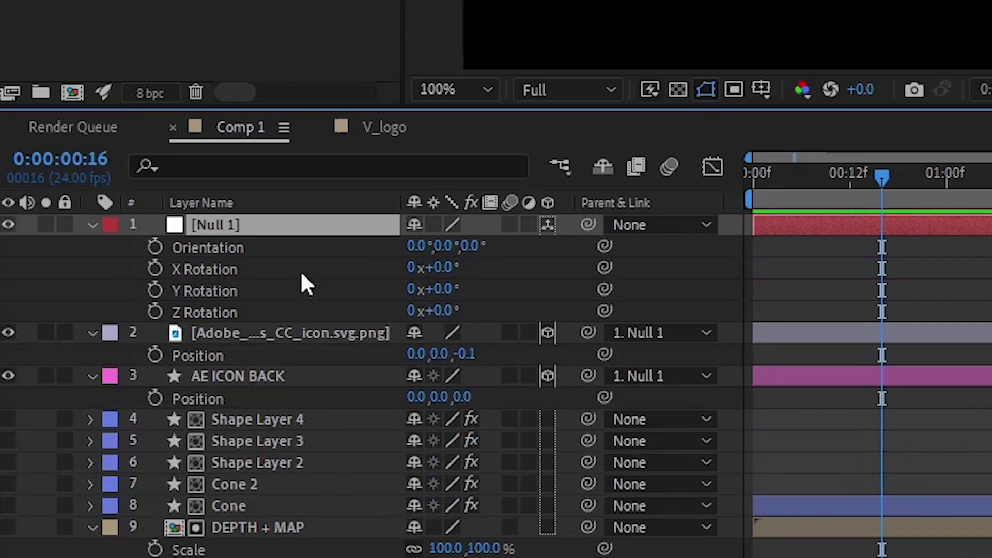
left_click_drag(445, 289, 521, 290)
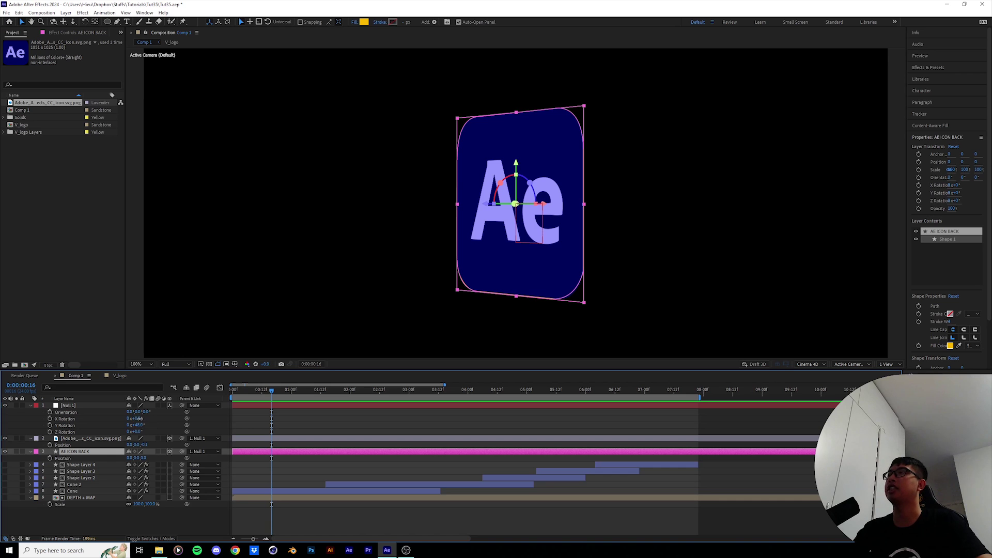
left_click_drag(139, 418, 4, 455)
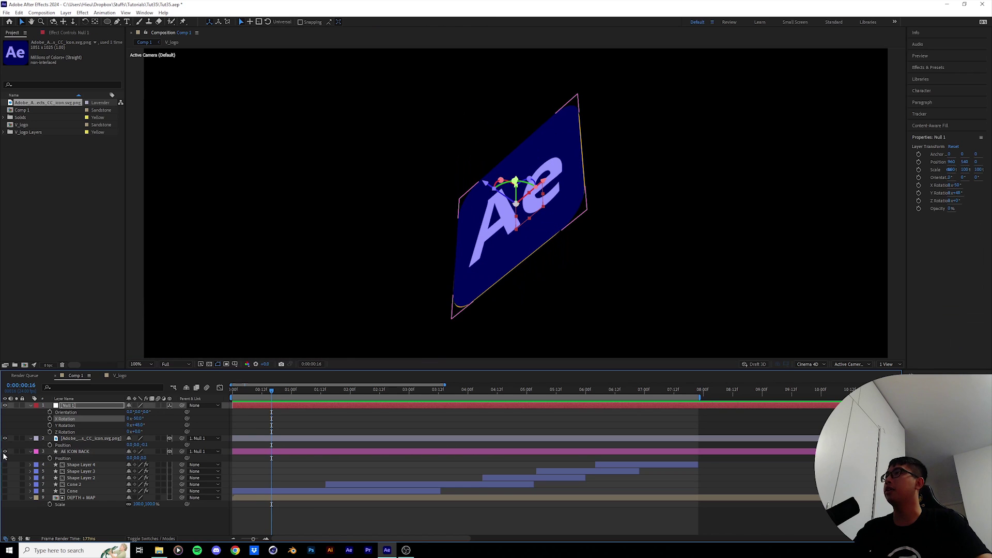
Step: Increase the Extrusion Depth in the AE ICON BACK layer's Geometry Options to give the icon a thick side
left_click(73, 452)
left_click(31, 451)
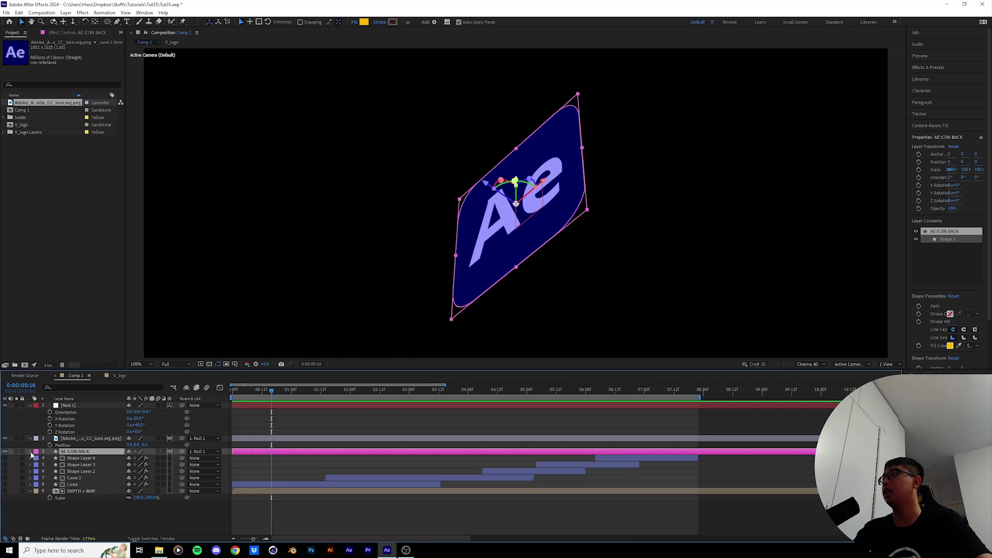
left_click(31, 451)
scroll(43, 485, "down", 1)
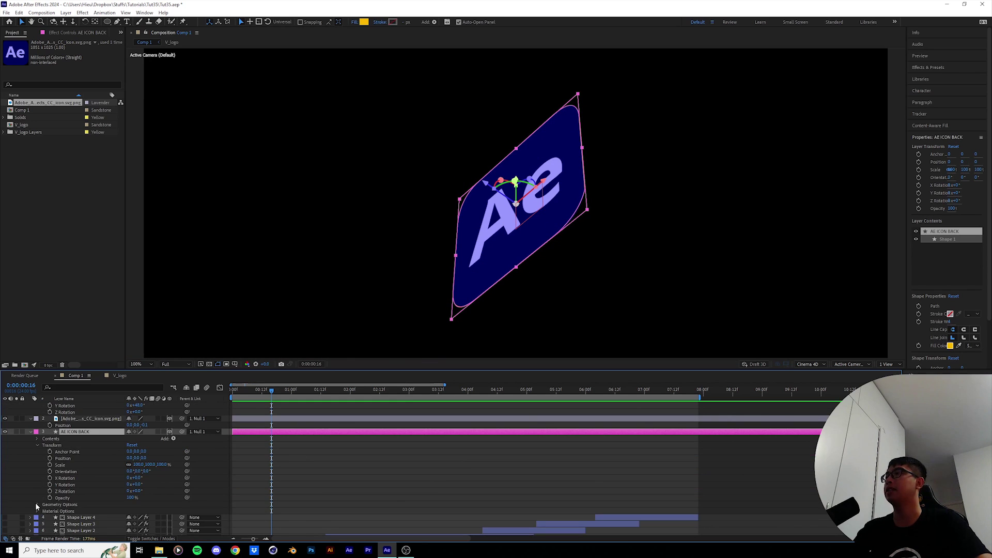
left_click(37, 504)
scroll(44, 481, "down", 2)
left_click_drag(143, 490, 194, 491)
left_click(390, 471)
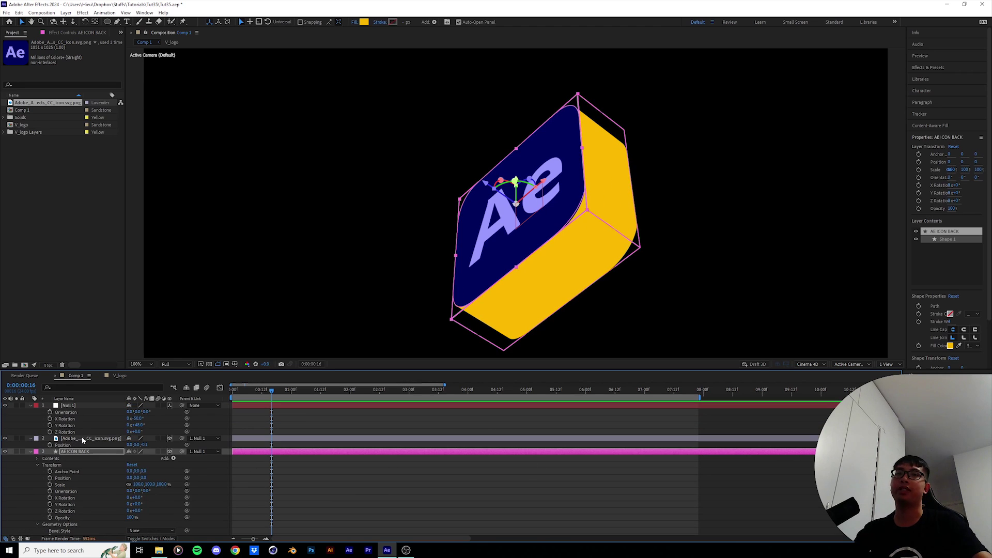
Step: Examine the Ae icon image layer's Transform and Geometry Options, and collapse its properties
left_click(86, 438)
left_click(30, 439)
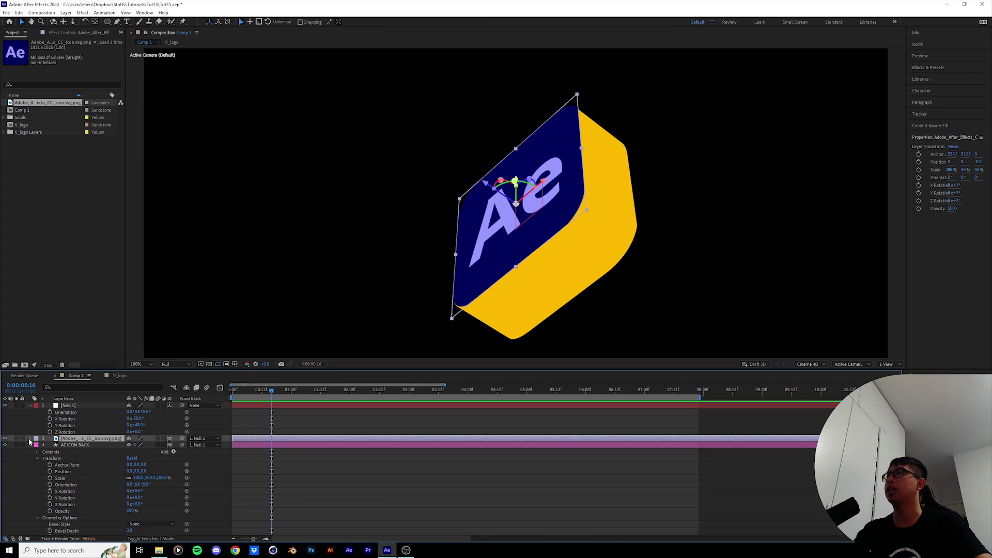
left_click(30, 439)
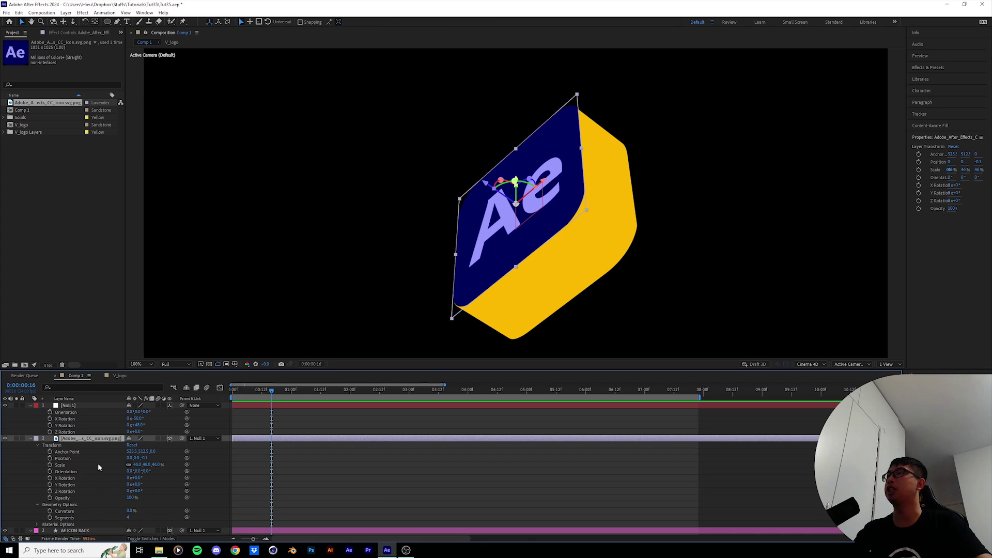
scroll(99, 463, "down", 1)
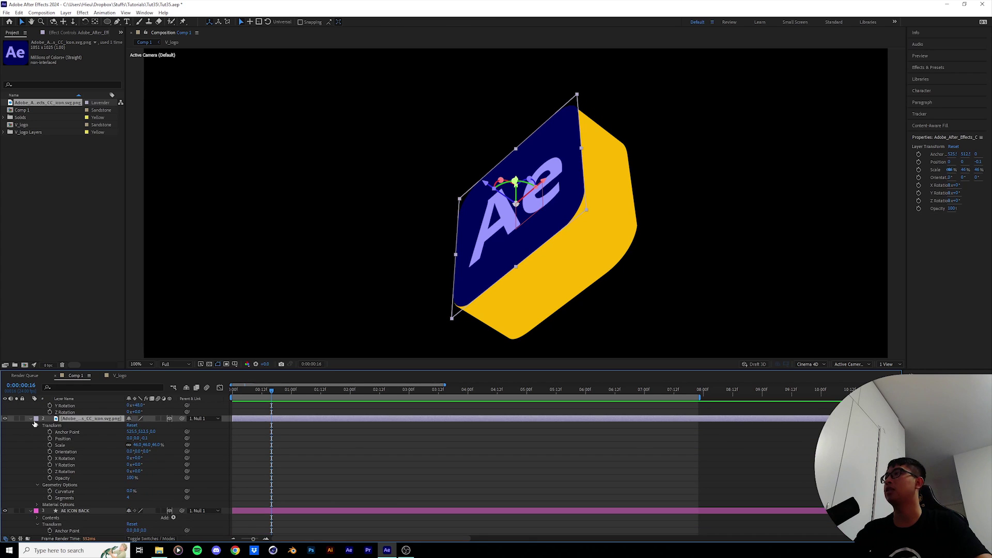
left_click(31, 418)
scroll(171, 486, "up", 1)
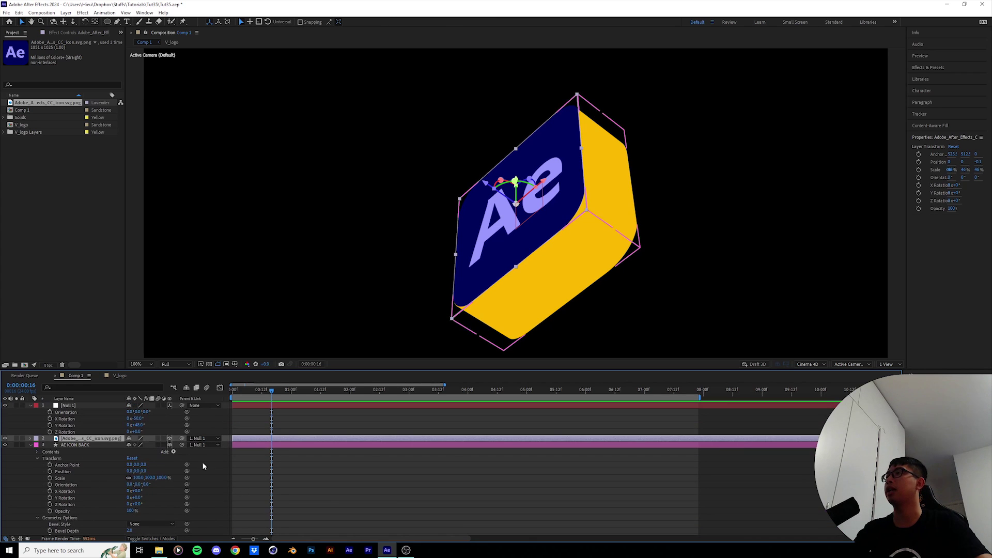
Step: Rotate the null to about -19° on X and -42° on Y, and deselect all layers
left_click(455, 451)
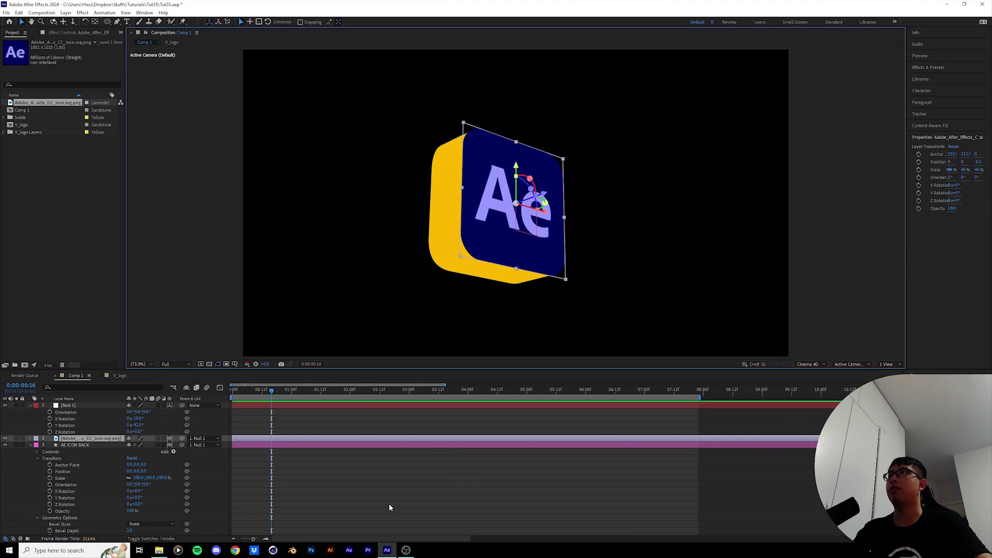
left_click(390, 508)
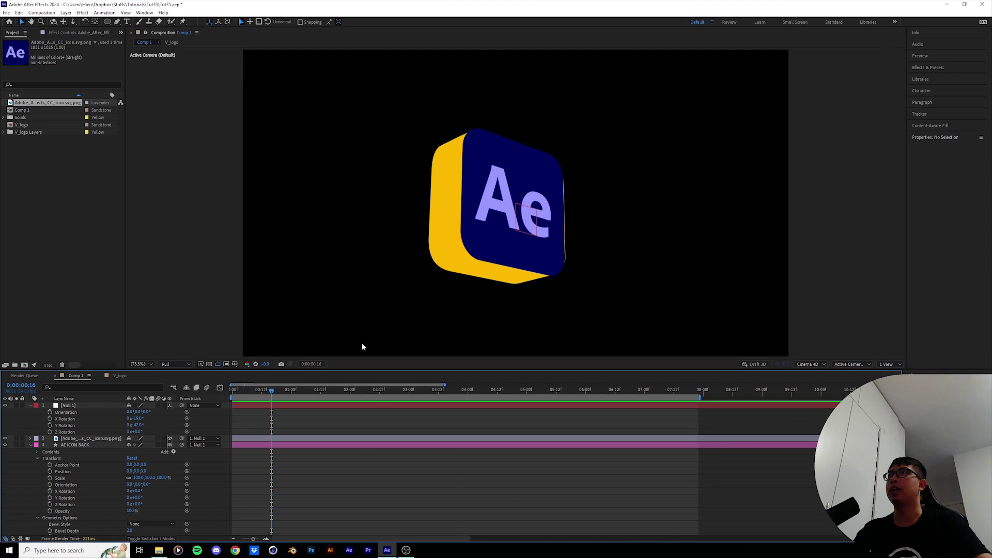
Step: Hide the null and both icon layers, show the cone and shape layers again, and preview the V logo animation
left_click(4, 445)
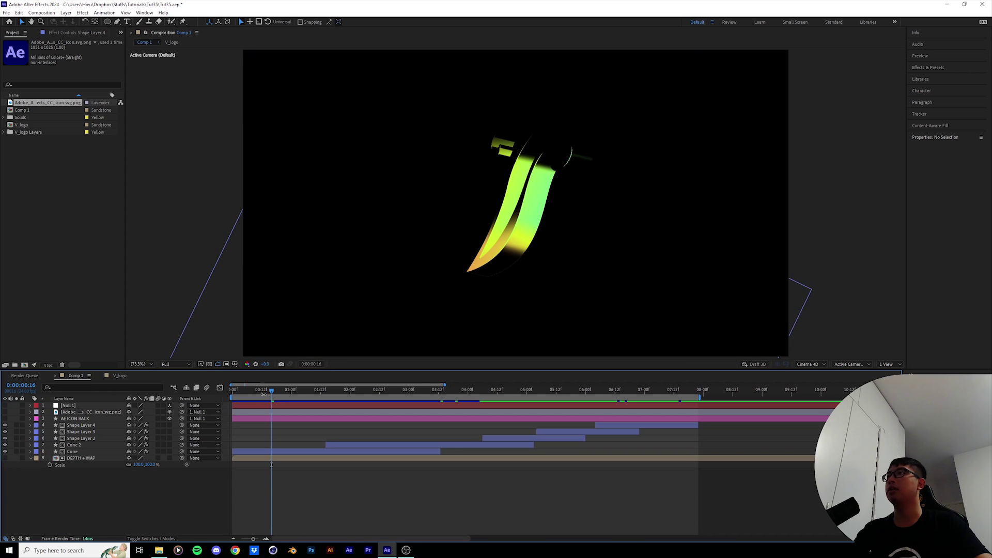
key("space")
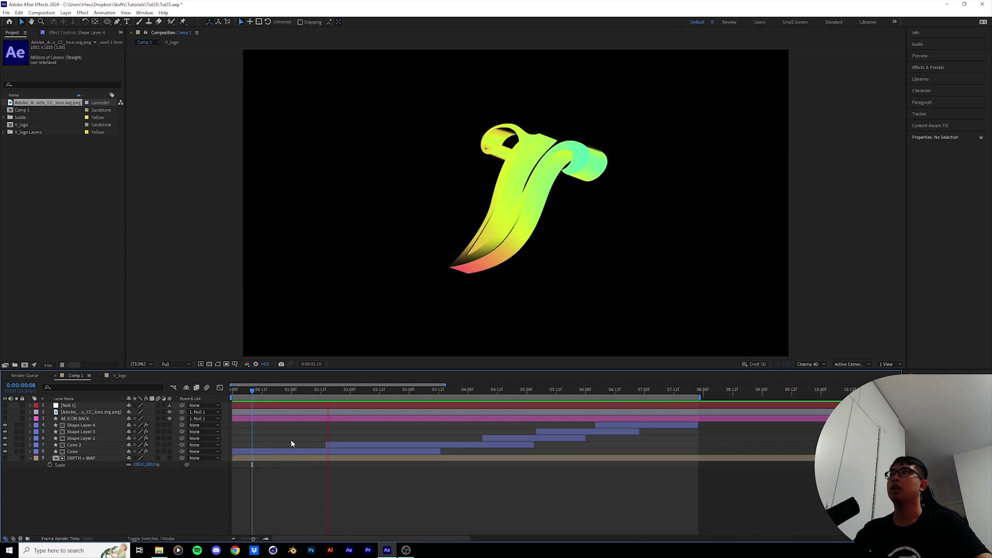